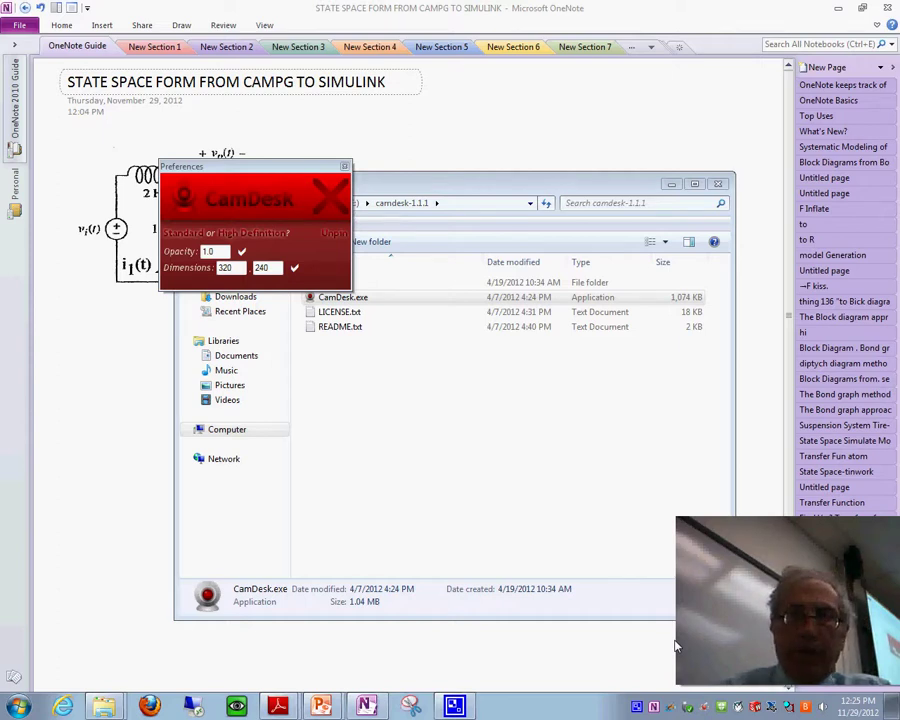
# Close the CamDesk webcam overlay and the camdesk-1.1.1 folder window, then circle the source voltage in ink.
pyautogui.rightClick(780, 592)
pyautogui.click(811, 644)
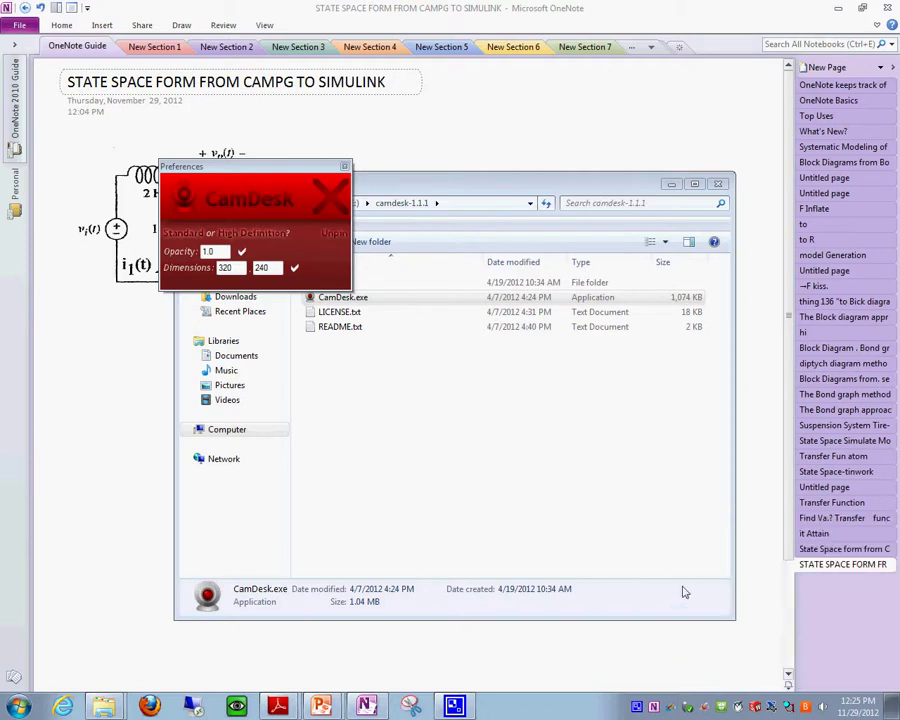
pyautogui.click(717, 184)
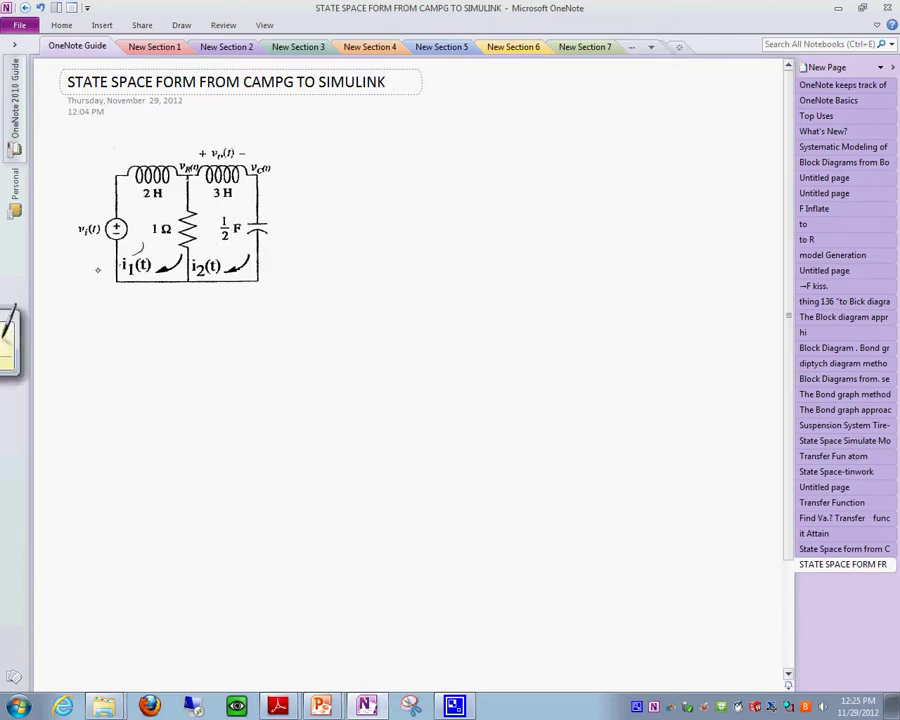
pyautogui.moveTo(98, 222)
pyautogui.mouseDown()
pyautogui.moveTo(140, 240)
pyautogui.moveTo(100, 270)
pyautogui.mouseUp()
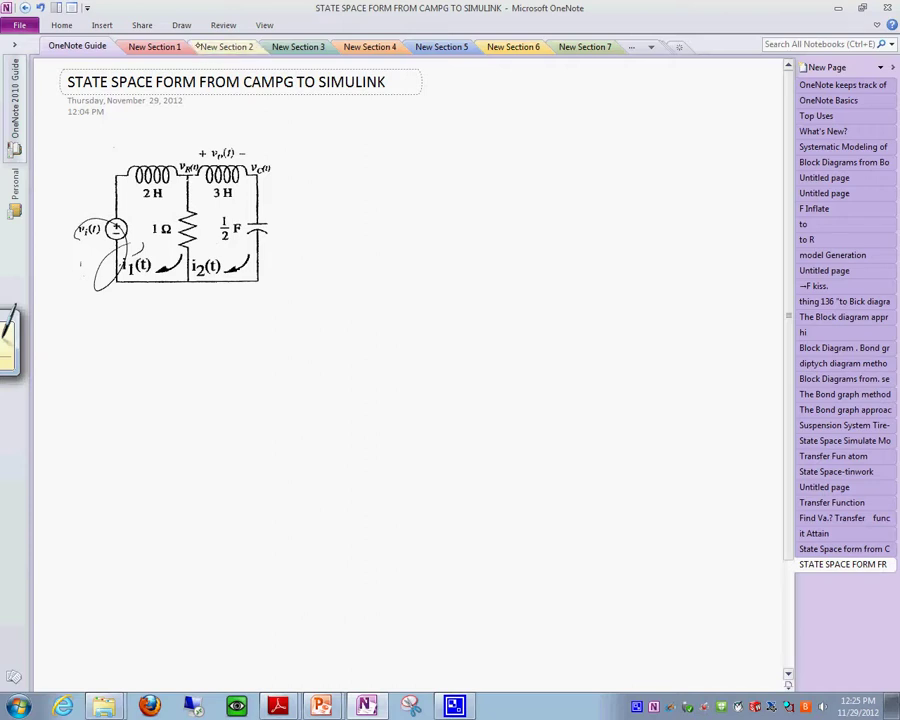
# Erase the ink loop around vi(t) with the Draw tab's Eraser.
pyautogui.click(184, 27)
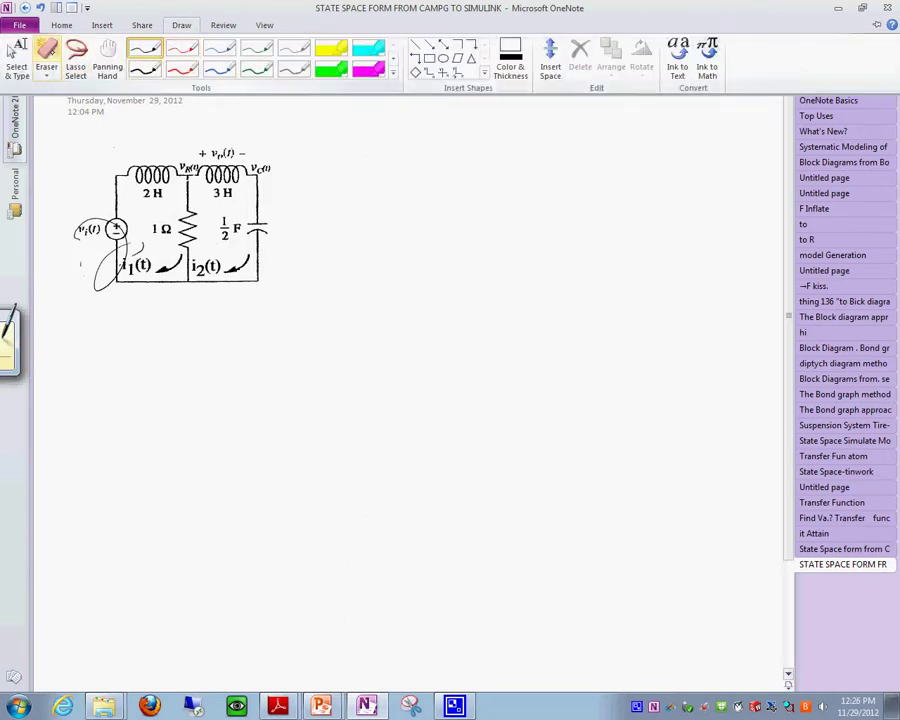
pyautogui.click(42, 44)
pyautogui.moveTo(73, 203); pyautogui.dragTo(97, 285)
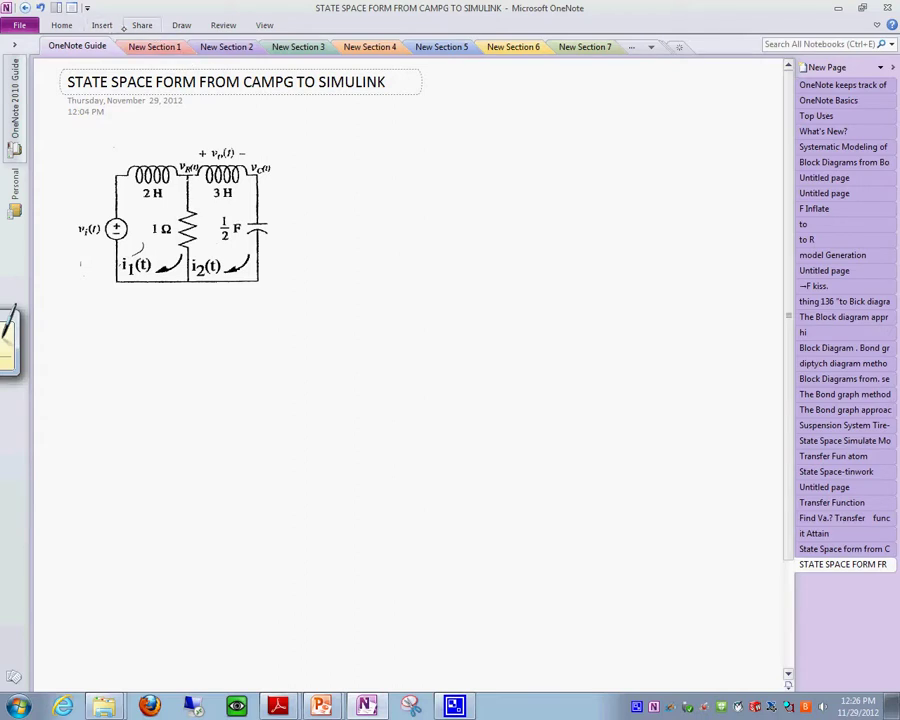
# Keep the ribbon expanded by unchecking Minimize the Ribbon, and pick the red pen.
pyautogui.click(182, 26)
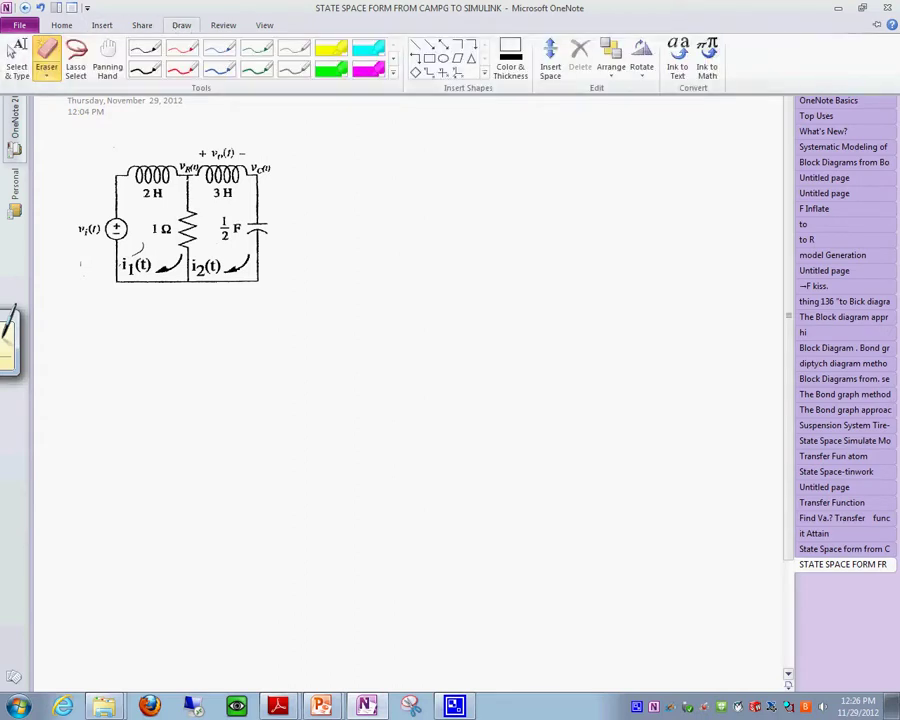
pyautogui.rightClick(257, 88)
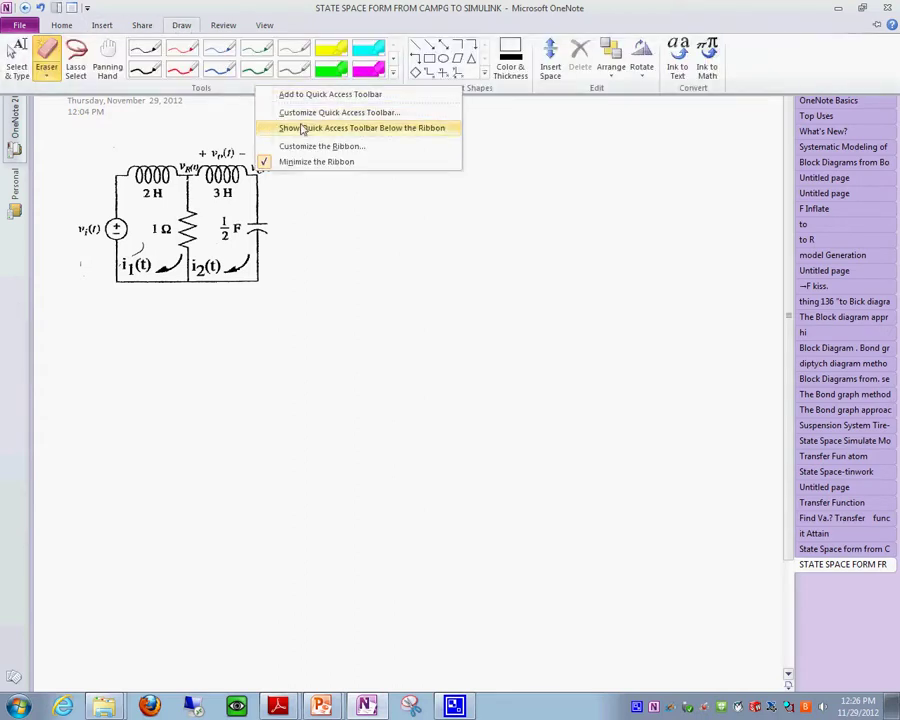
pyautogui.click(335, 162)
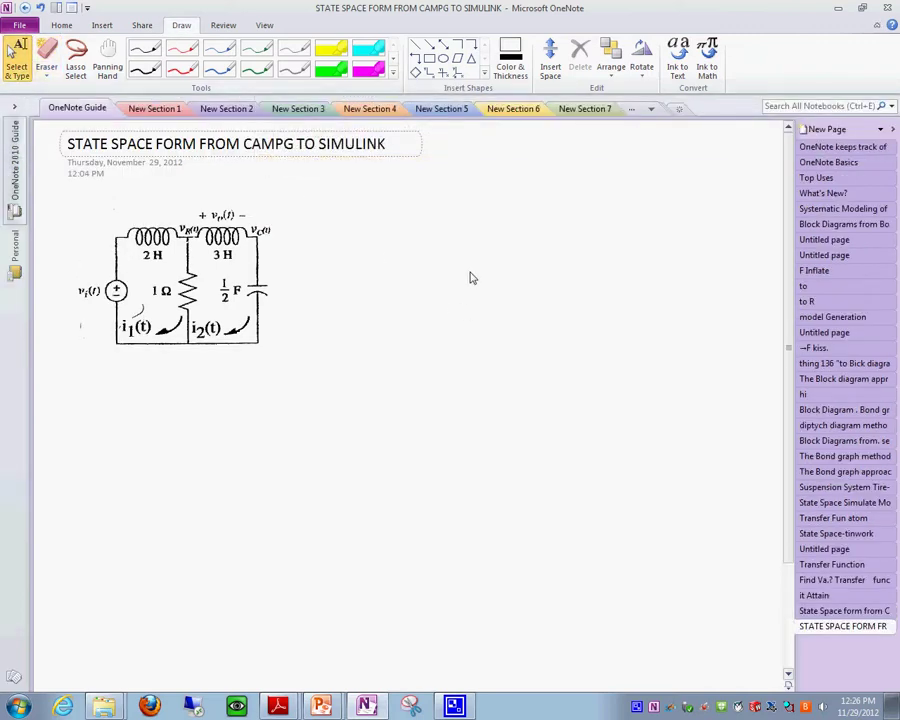
pyautogui.click(46, 58)
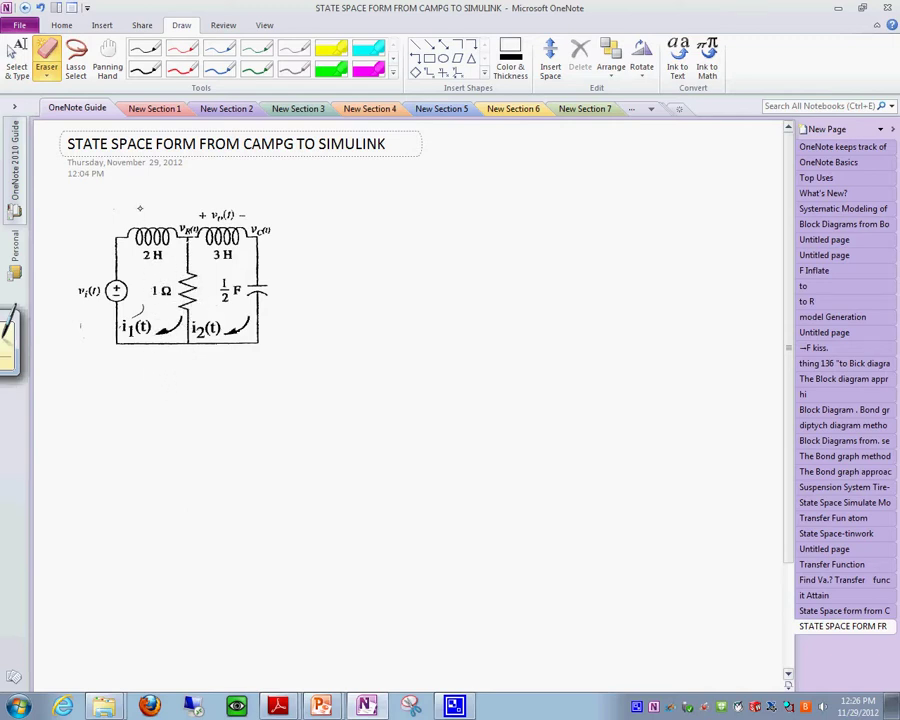
pyautogui.click(182, 68)
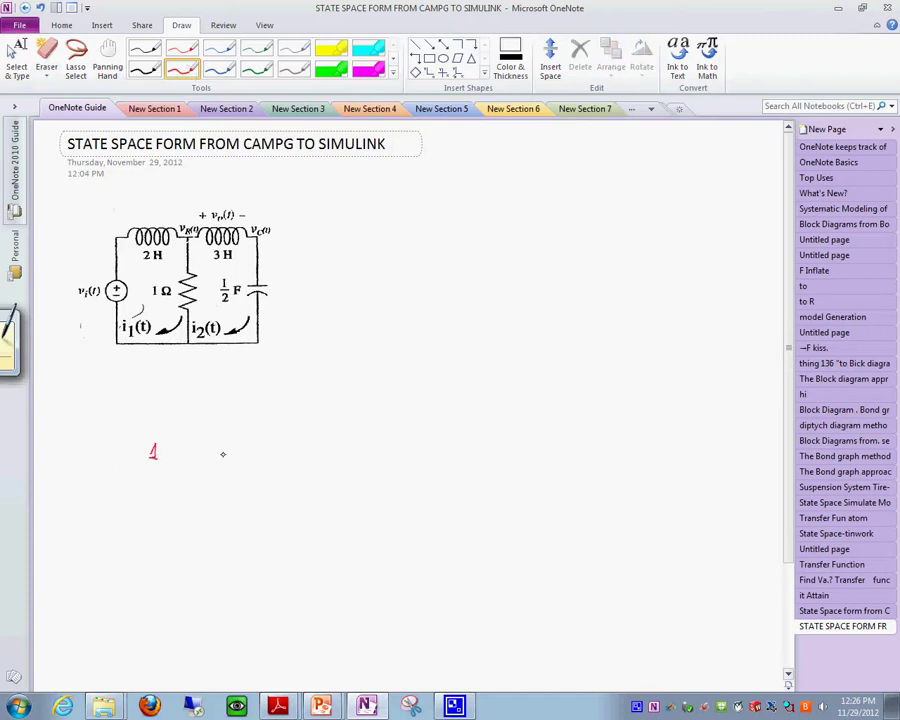
# Sketch the SE–1–0–1–C bond graph with I and R labels in red, and write 'Objective' beside the circuit.
pyautogui.moveTo(221, 441); pyautogui.dragTo(228, 455)
pyautogui.moveTo(245, 451); pyautogui.dragTo(292, 461)
pyautogui.moveTo(224, 414)
pyautogui.mouseDown()
pyautogui.moveTo(226, 397)
pyautogui.moveTo(222, 403)
pyautogui.mouseUp()
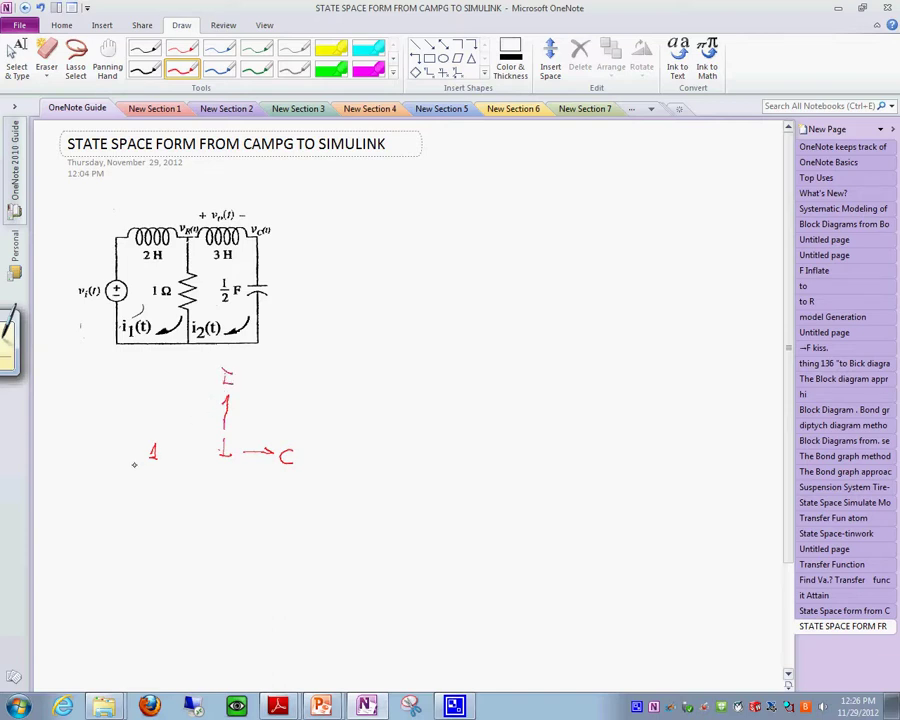
pyautogui.moveTo(105, 456)
pyautogui.mouseDown()
pyautogui.moveTo(137, 454)
pyautogui.moveTo(85, 456)
pyautogui.moveTo(92, 462)
pyautogui.mouseUp()
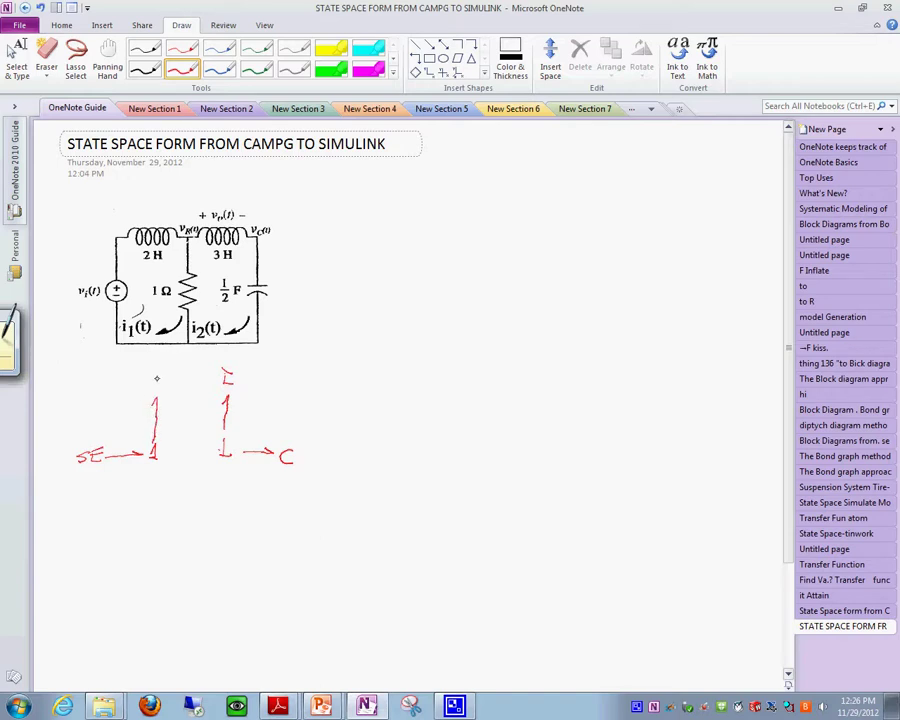
pyautogui.moveTo(153, 372); pyautogui.dragTo(165, 381)
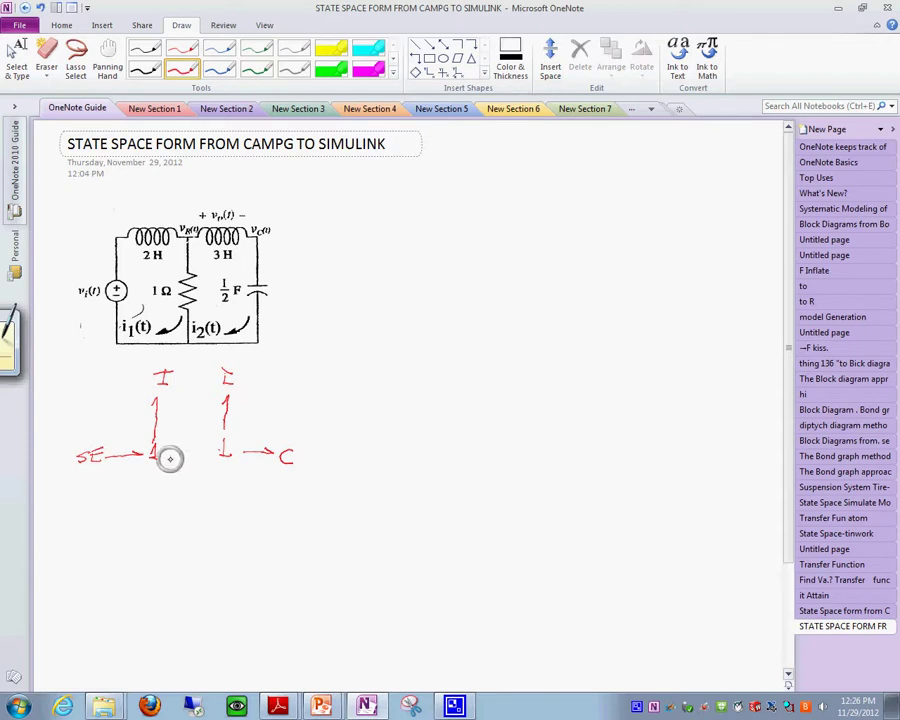
pyautogui.moveTo(157, 452); pyautogui.dragTo(193, 453)
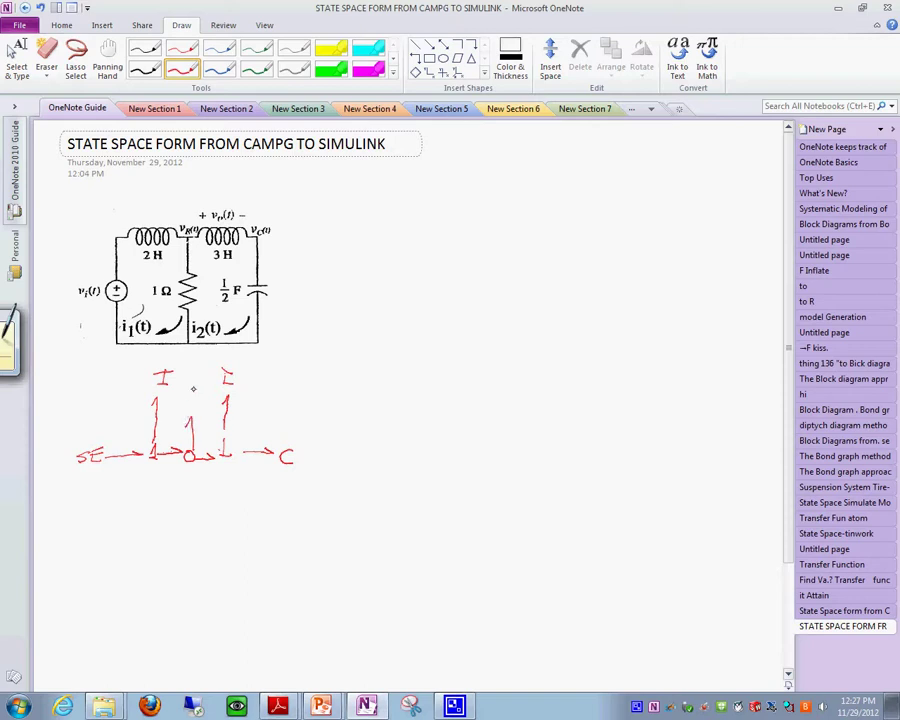
pyautogui.moveTo(193, 390)
pyautogui.mouseDown()
pyautogui.moveTo(193, 406)
pyautogui.moveTo(201, 405)
pyautogui.mouseUp()
pyautogui.moveTo(327, 172)
pyautogui.mouseDown()
pyautogui.moveTo(320, 182)
pyautogui.moveTo(391, 182)
pyautogui.moveTo(376, 169)
pyautogui.mouseUp()
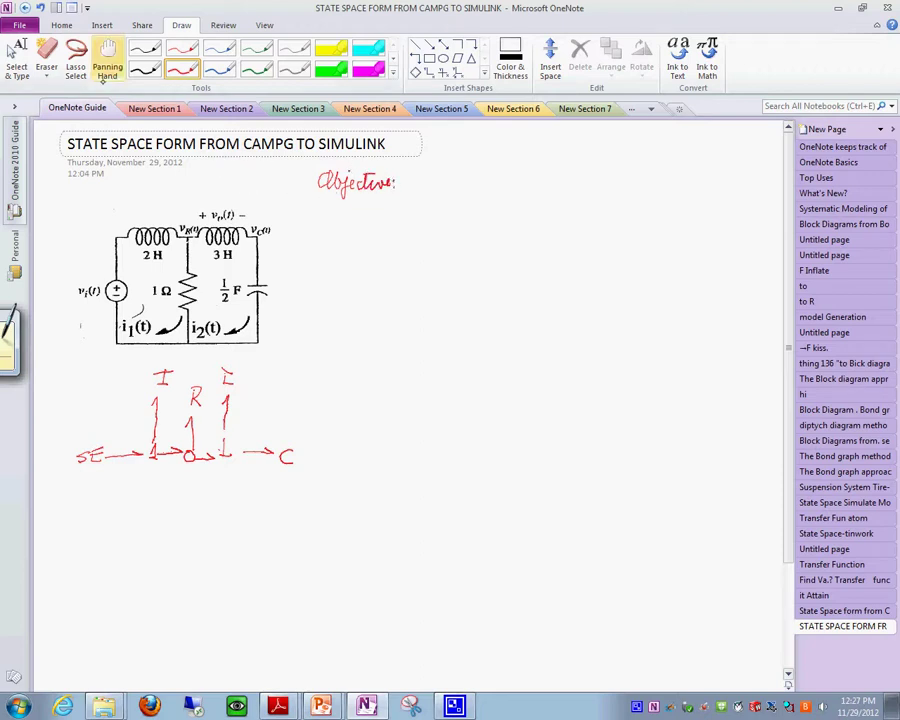
# With the thin black pen, write the first objective: a Simulink block diagram using state-space A, B, C, D matrices.
pyautogui.click(144, 68)
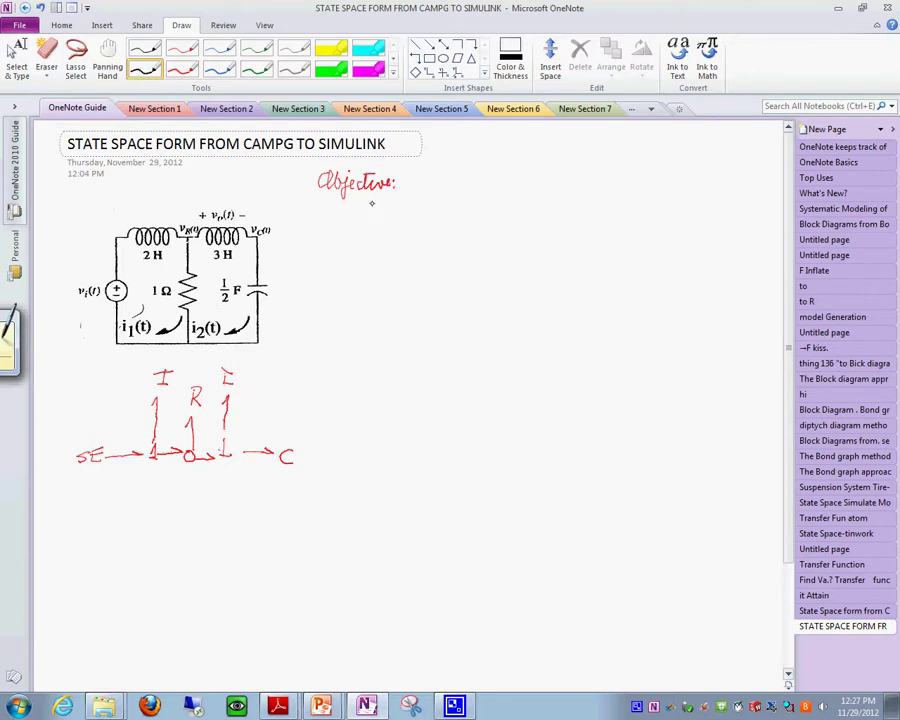
pyautogui.moveTo(371, 205)
pyautogui.mouseDown()
pyautogui.moveTo(462, 218)
pyautogui.moveTo(488, 200)
pyautogui.moveTo(488, 216)
pyautogui.moveTo(496, 205)
pyautogui.moveTo(497, 216)
pyautogui.moveTo(515, 221)
pyautogui.moveTo(521, 206)
pyautogui.moveTo(531, 220)
pyautogui.moveTo(543, 208)
pyautogui.moveTo(577, 213)
pyautogui.moveTo(574, 228)
pyautogui.moveTo(598, 214)
pyautogui.moveTo(600, 222)
pyautogui.moveTo(657, 221)
pyautogui.moveTo(675, 209)
pyautogui.moveTo(680, 222)
pyautogui.moveTo(702, 212)
pyautogui.moveTo(758, 215)
pyautogui.mouseUp()
pyautogui.moveTo(357, 238)
pyautogui.mouseDown()
pyautogui.moveTo(396, 245)
pyautogui.moveTo(394, 258)
pyautogui.moveTo(524, 256)
pyautogui.moveTo(535, 265)
pyautogui.moveTo(538, 254)
pyautogui.moveTo(557, 252)
pyautogui.moveTo(575, 266)
pyautogui.moveTo(720, 268)
pyautogui.mouseUp()
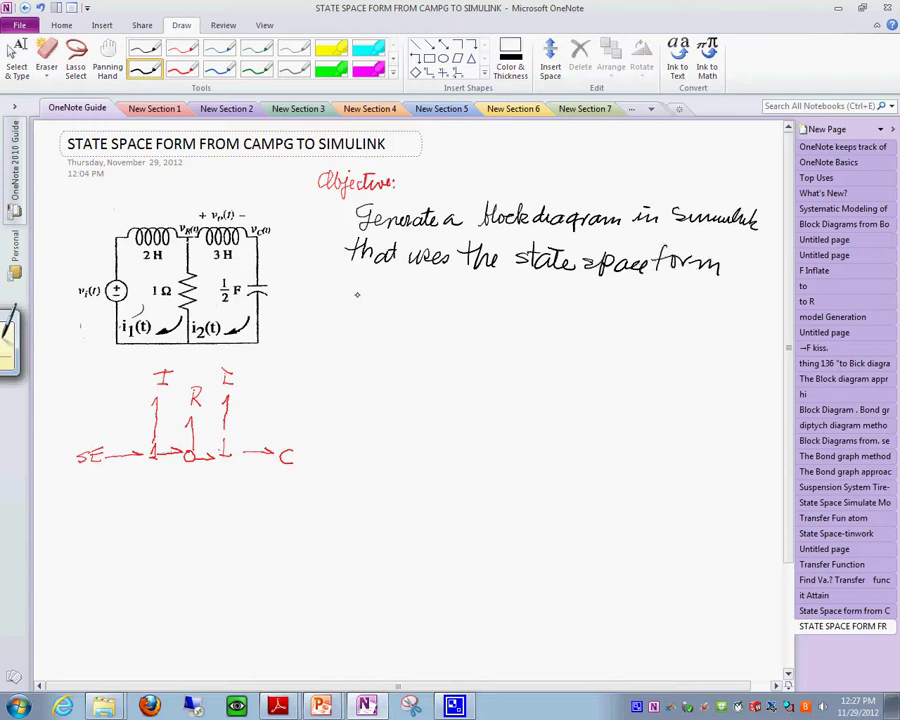
pyautogui.moveTo(350, 298)
pyautogui.mouseDown()
pyautogui.moveTo(357, 283)
pyautogui.moveTo(370, 301)
pyautogui.moveTo(391, 293)
pyautogui.moveTo(438, 308)
pyautogui.mouseUp()
pyautogui.moveTo(454, 292)
pyautogui.mouseDown()
pyautogui.moveTo(454, 306)
pyautogui.moveTo(496, 300)
pyautogui.moveTo(540, 310)
pyautogui.mouseUp()
pyautogui.moveTo(534, 299); pyautogui.dragTo(556, 301)
pyautogui.moveTo(559, 302)
pyautogui.mouseDown()
pyautogui.moveTo(560, 310)
pyautogui.moveTo(586, 309)
pyautogui.mouseUp()
pyautogui.moveTo(600, 299); pyautogui.dragTo(592, 309)
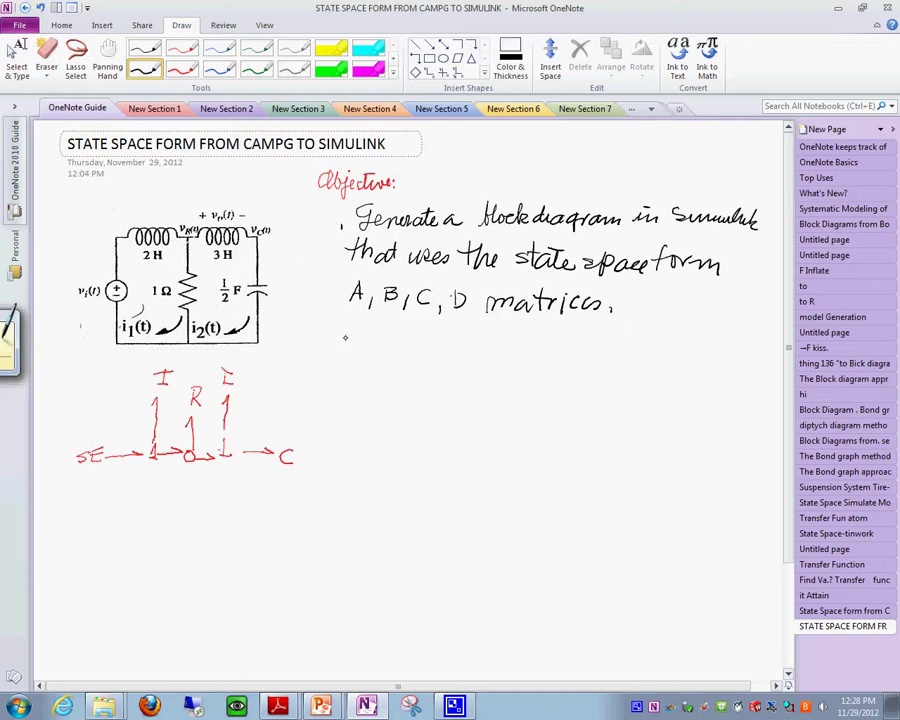
# Add a second bullet: use it to generate the step response.
pyautogui.moveTo(339, 339)
pyautogui.mouseDown()
pyautogui.moveTo(371, 328)
pyautogui.moveTo(374, 338)
pyautogui.moveTo(407, 338)
pyautogui.mouseUp()
pyautogui.moveTo(411, 325)
pyautogui.mouseDown()
pyautogui.moveTo(413, 339)
pyautogui.moveTo(444, 334)
pyautogui.mouseUp()
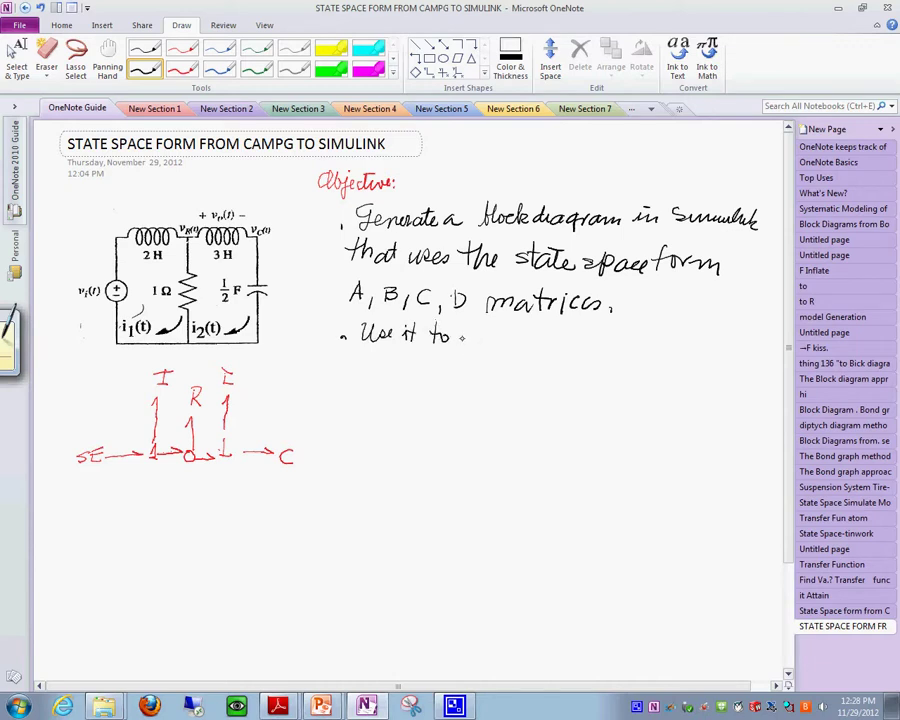
pyautogui.moveTo(465, 336)
pyautogui.mouseDown()
pyautogui.moveTo(546, 330)
pyautogui.moveTo(567, 343)
pyautogui.moveTo(597, 337)
pyautogui.mouseUp()
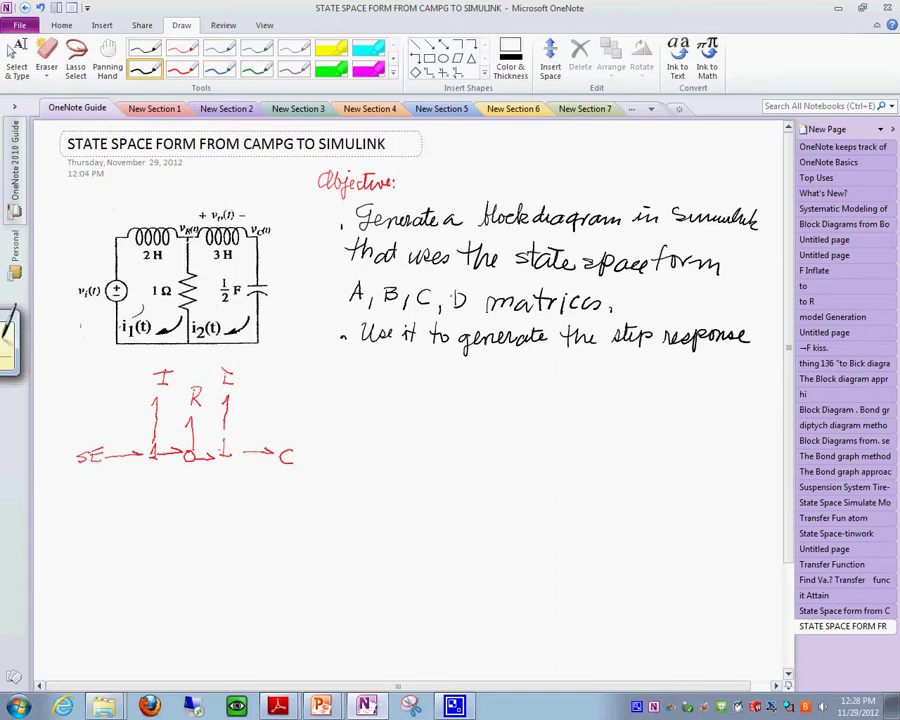
# Launch CAMP-G from Start > All Programs > Campg > CAMPG WINDOW.
pyautogui.click(15, 706)
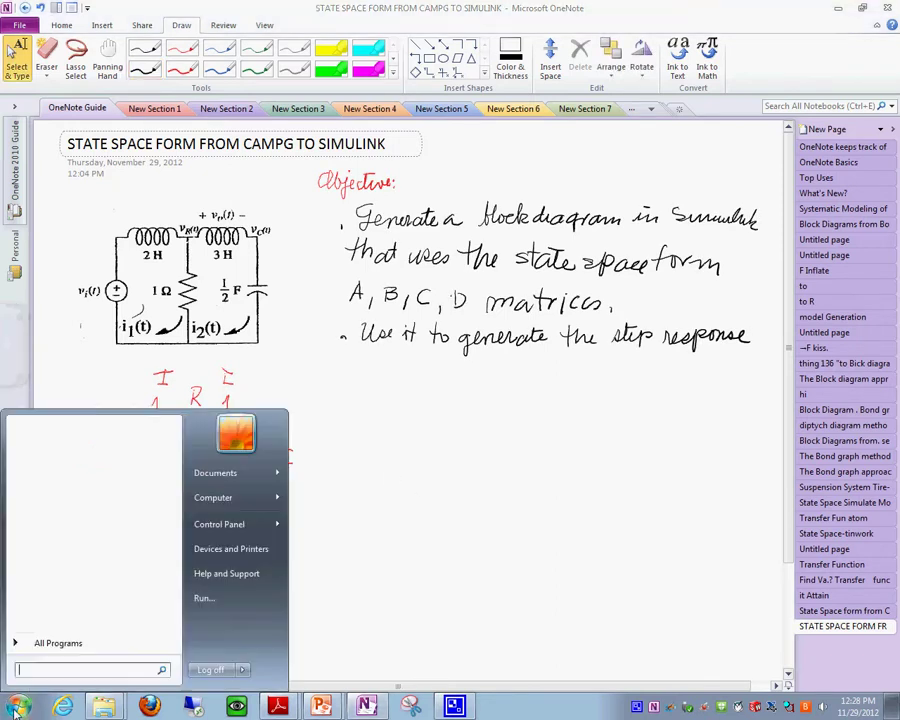
pyautogui.click(52, 643)
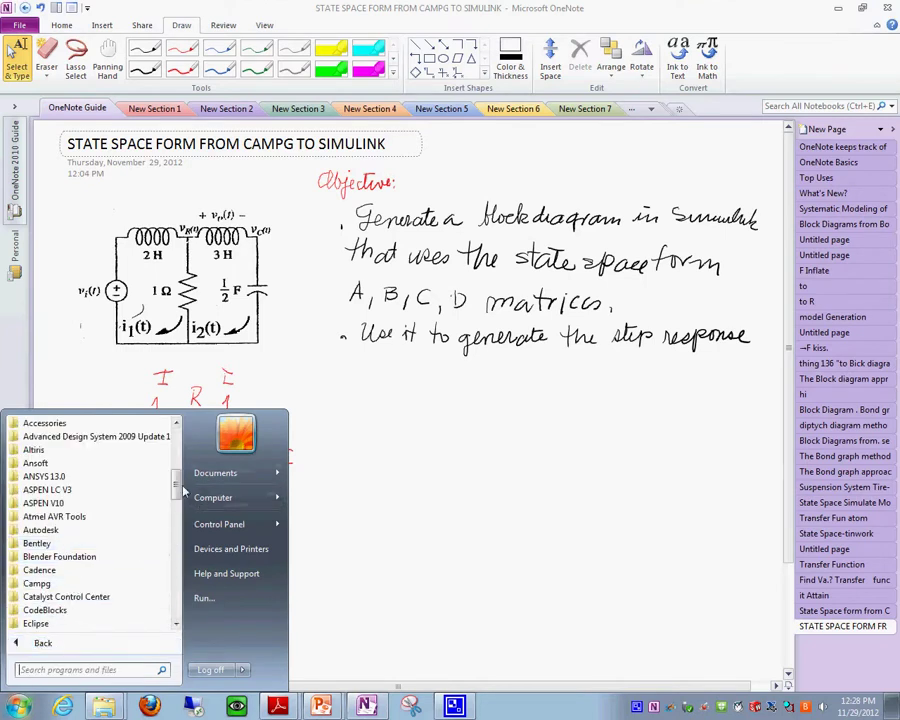
pyautogui.scroll(2, 181, 480)
pyautogui.scroll(2, 181, 480)
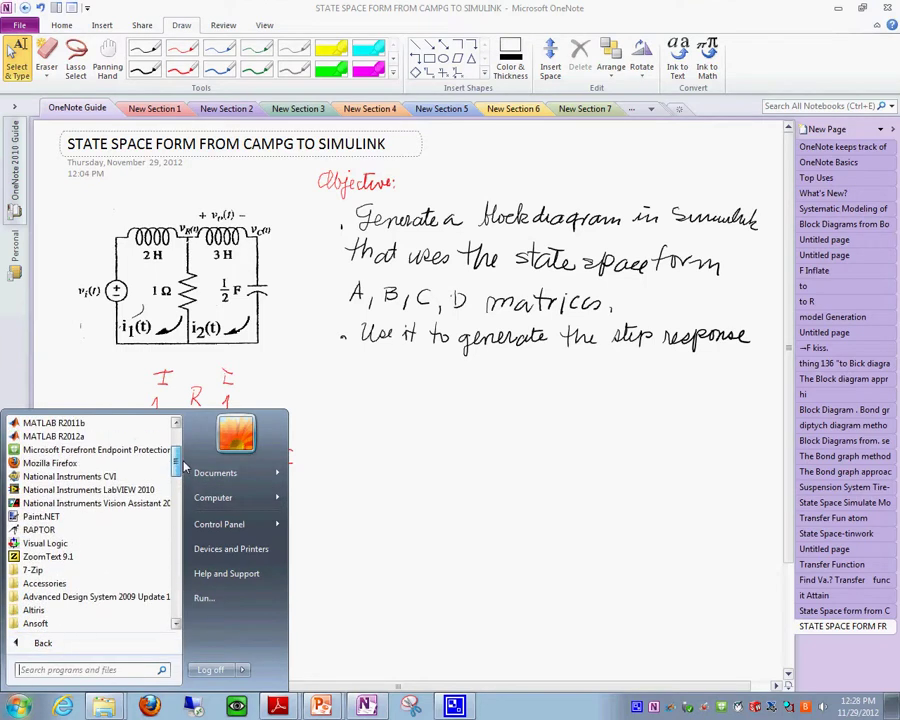
pyautogui.scroll(-4, 181, 485)
pyautogui.scroll(-2, 181, 487)
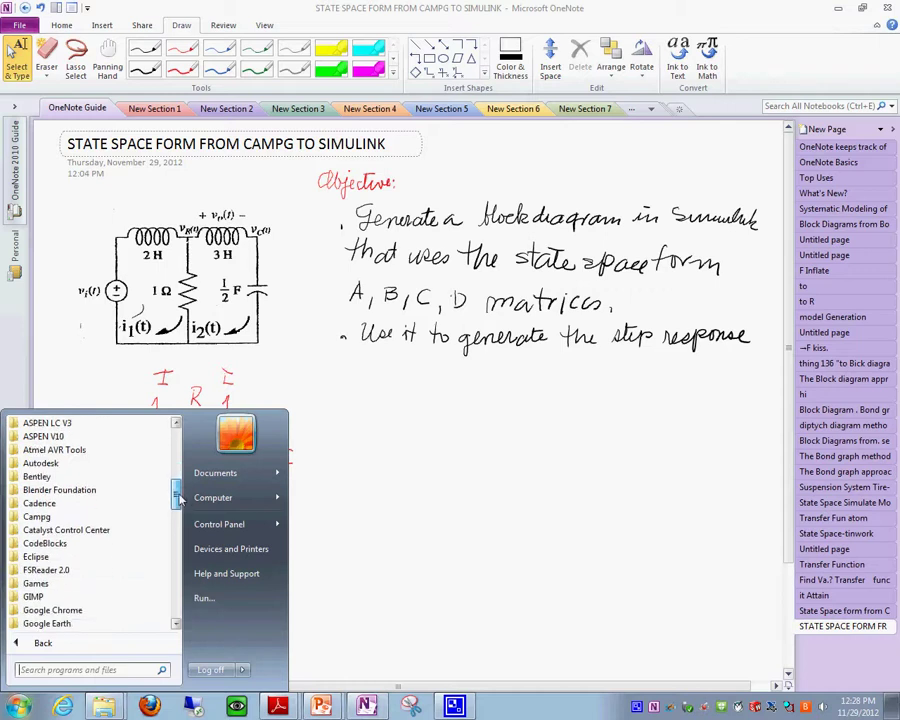
pyautogui.click(40, 516)
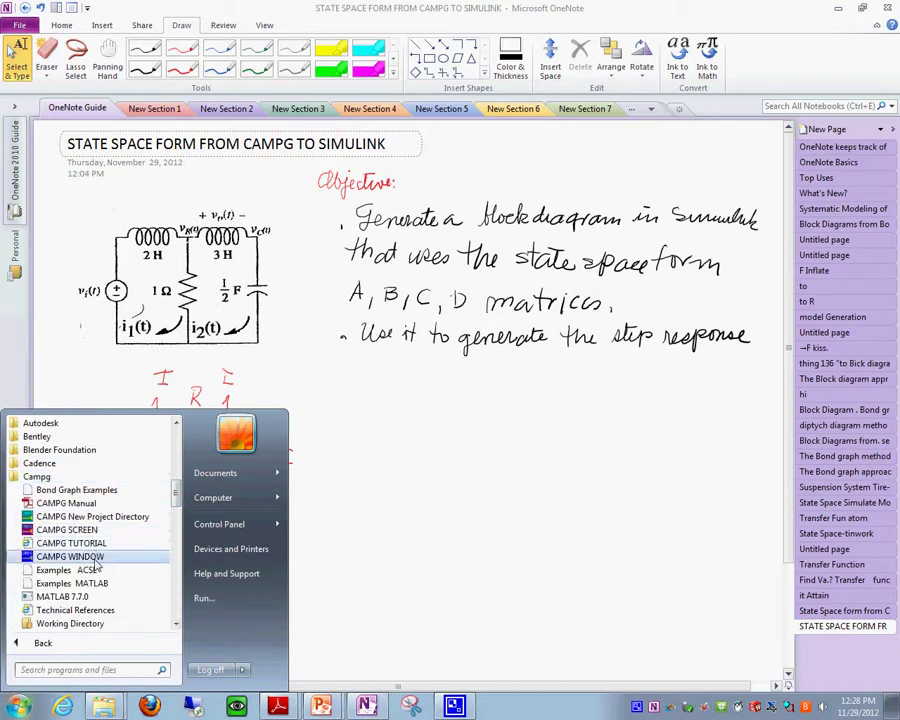
pyautogui.click(104, 557)
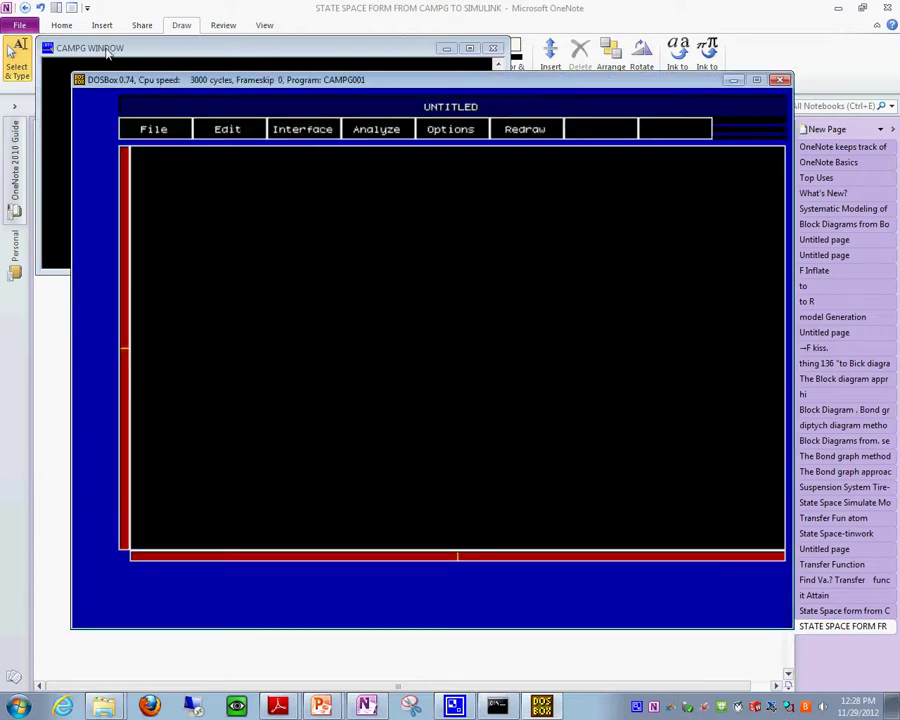
# Minimize the CAMPG console, start a new untitled bond graph, and return to OneNote.
pyautogui.click(124, 49)
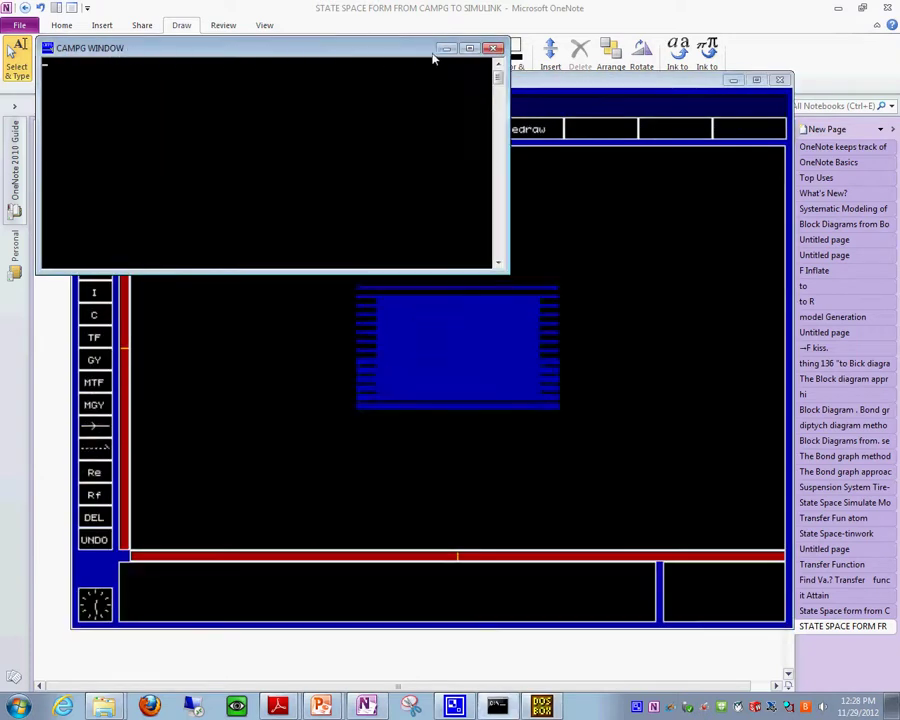
pyautogui.click(447, 50)
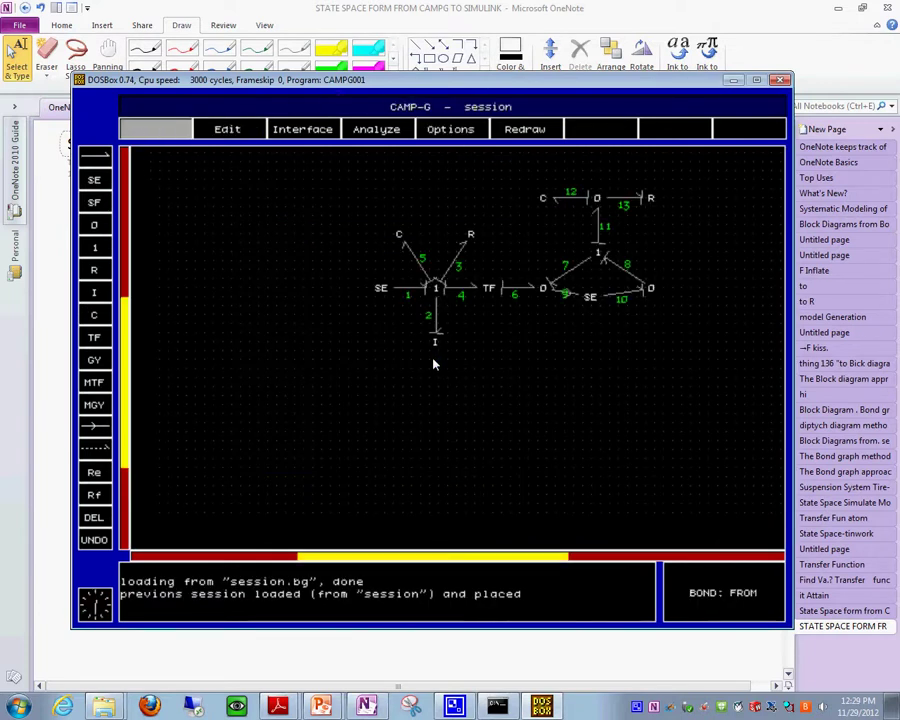
pyautogui.click(155, 130)
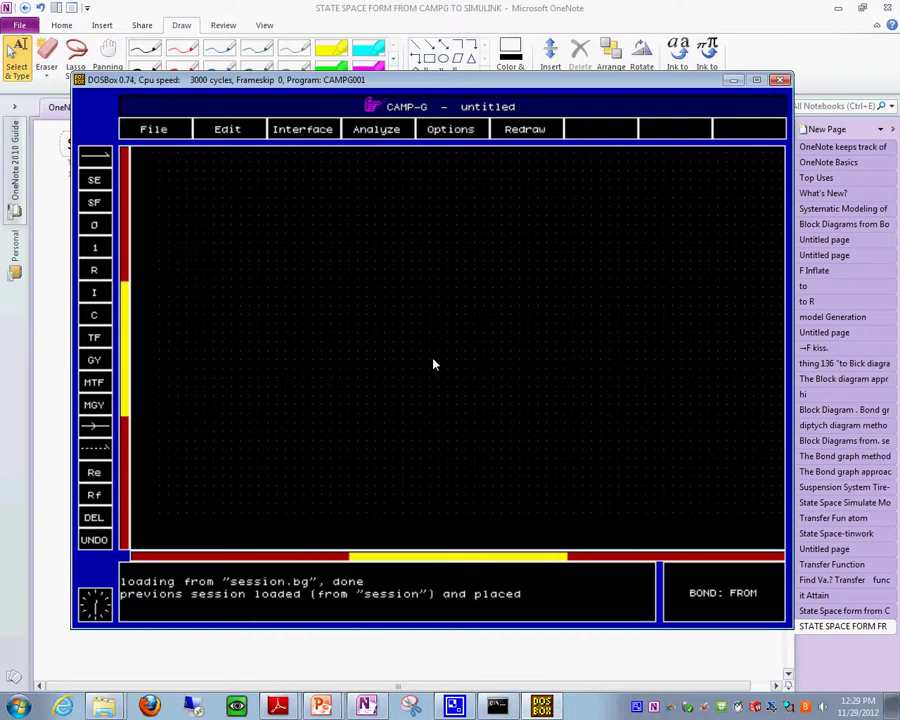
pyautogui.hotkey('alt', 'Tab')
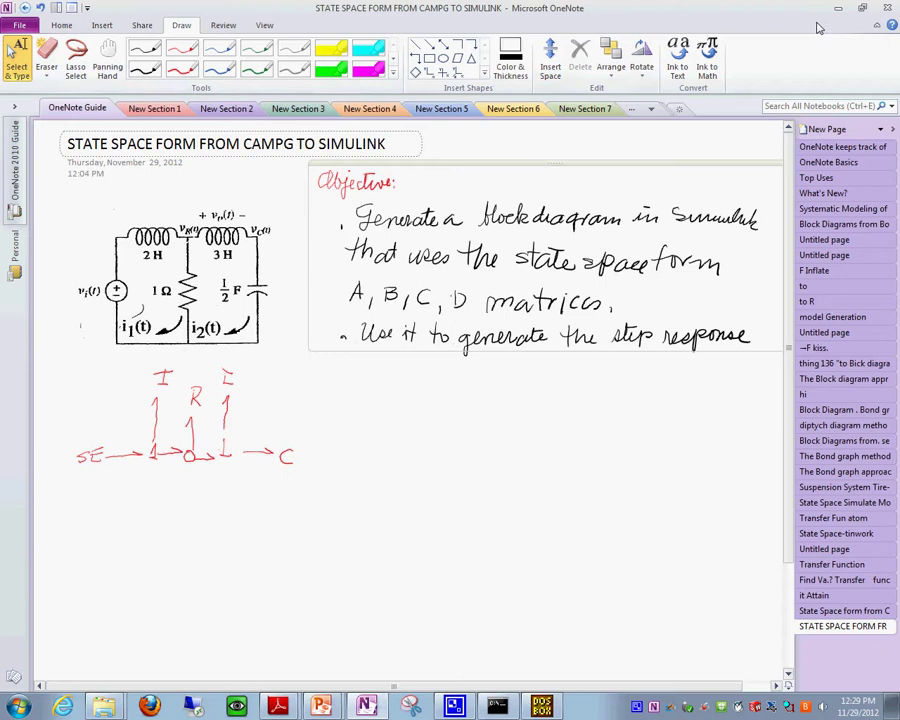
# Arrange the DOSBox CAMP-G and OneNote windows side by side and place an SE source on the canvas.
pyautogui.doubleClick(616, 12)
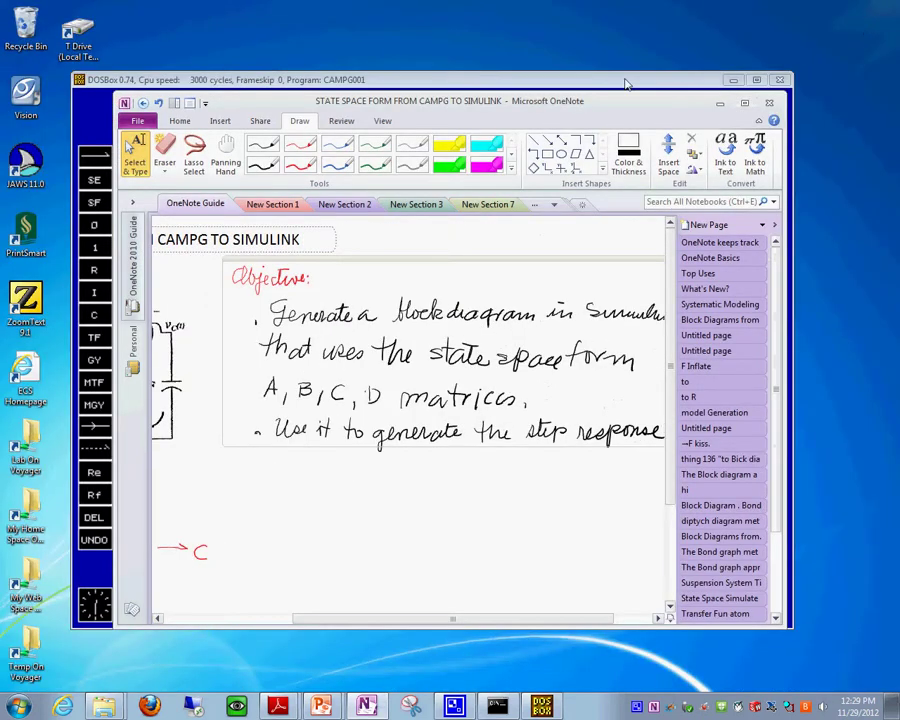
pyautogui.moveTo(626, 84); pyautogui.dragTo(652, 75)
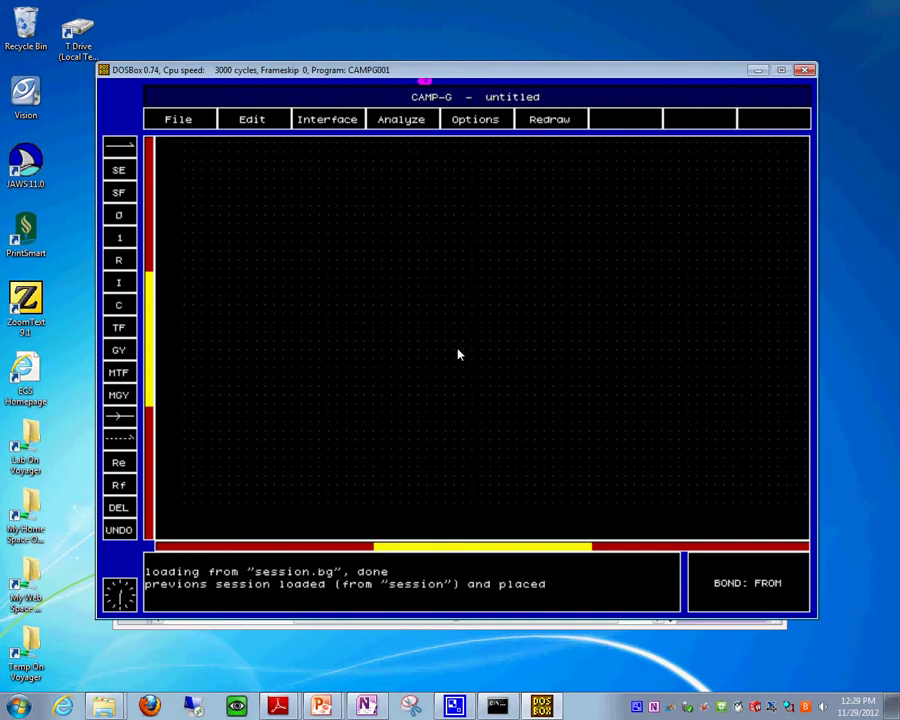
pyautogui.hotkey('alt', 'Tab')
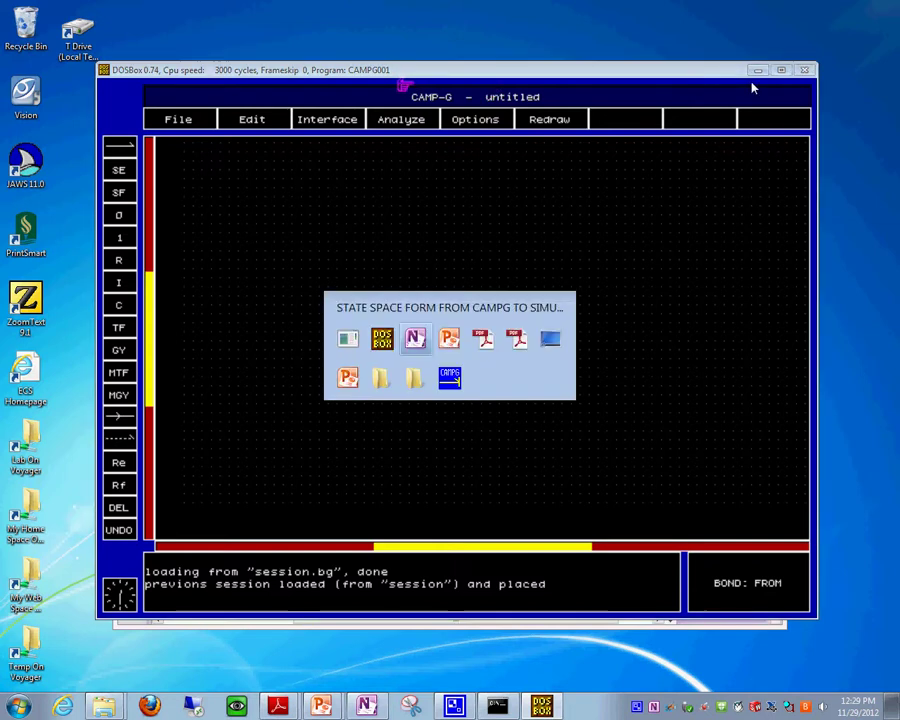
pyautogui.moveTo(722, 70); pyautogui.dragTo(885, 247)
pyautogui.moveTo(437, 248); pyautogui.dragTo(580, 159)
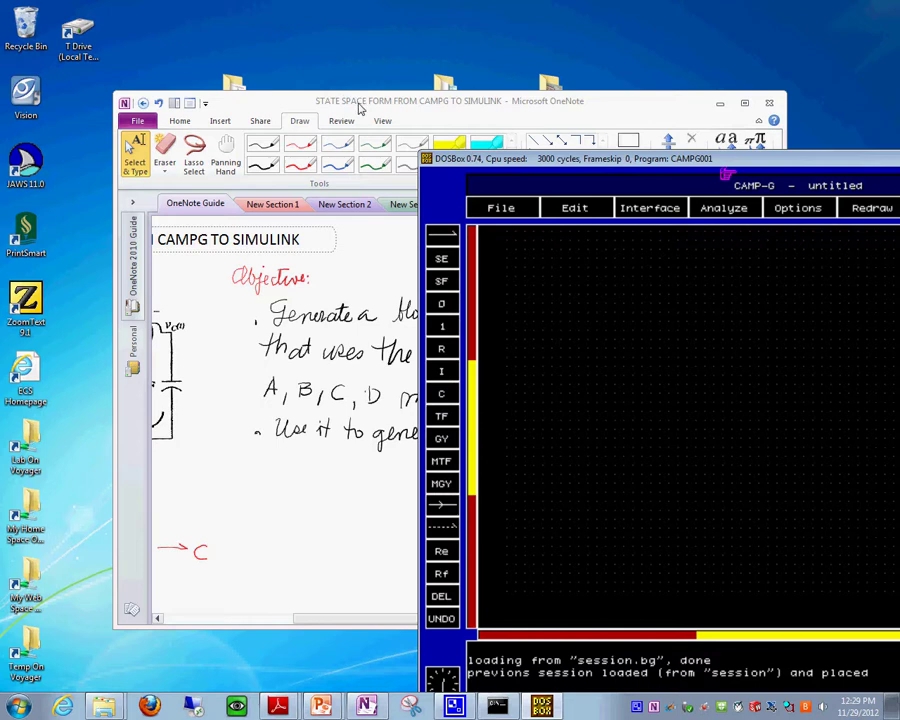
pyautogui.moveTo(360, 108); pyautogui.dragTo(291, 47)
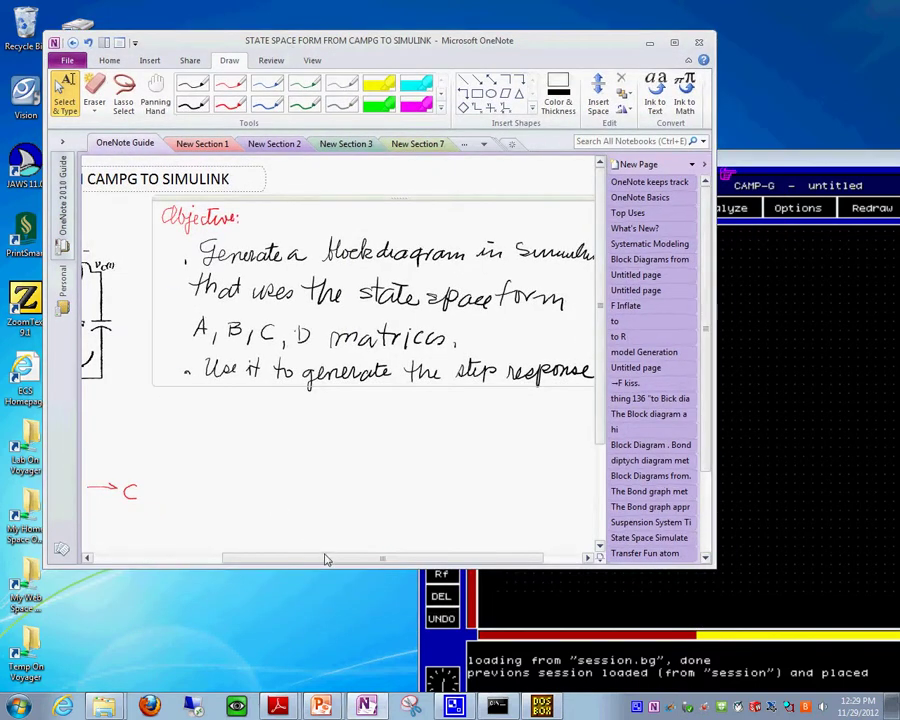
pyautogui.moveTo(330, 558); pyautogui.dragTo(227, 556)
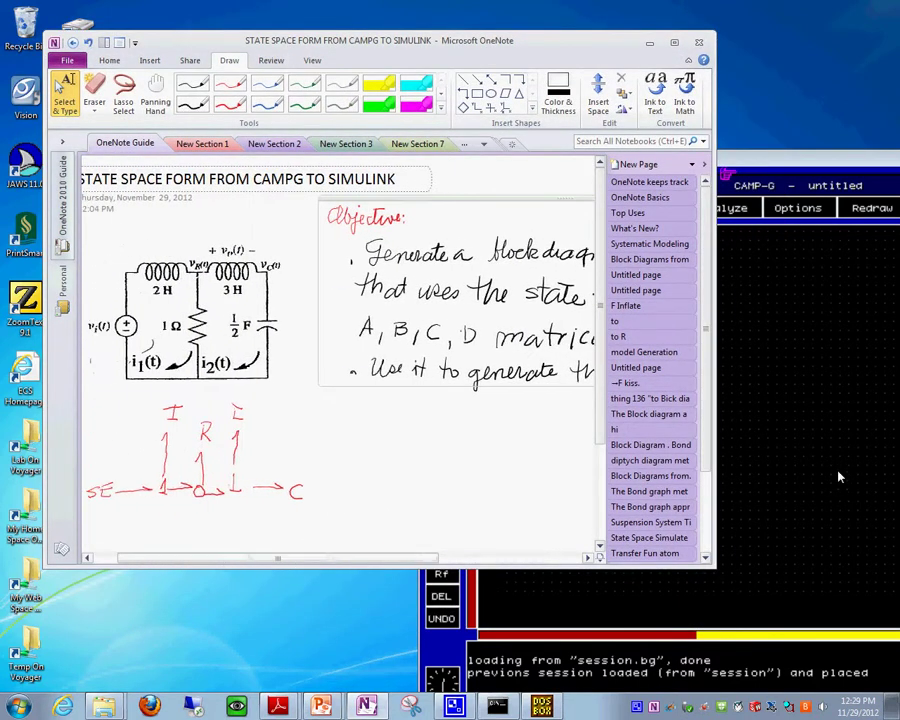
pyautogui.click(782, 443)
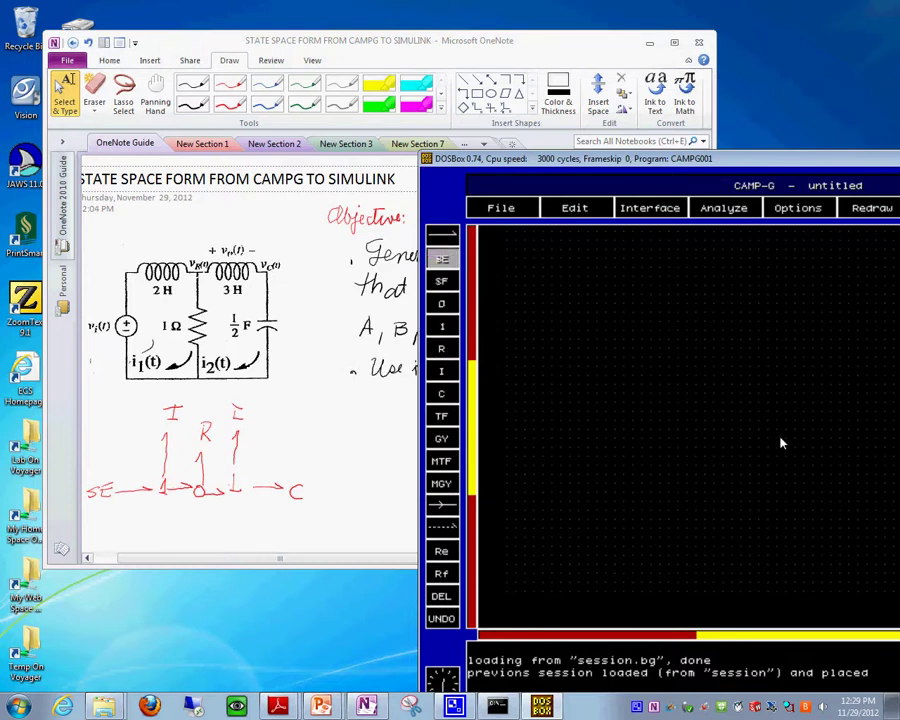
pyautogui.click(522, 420)
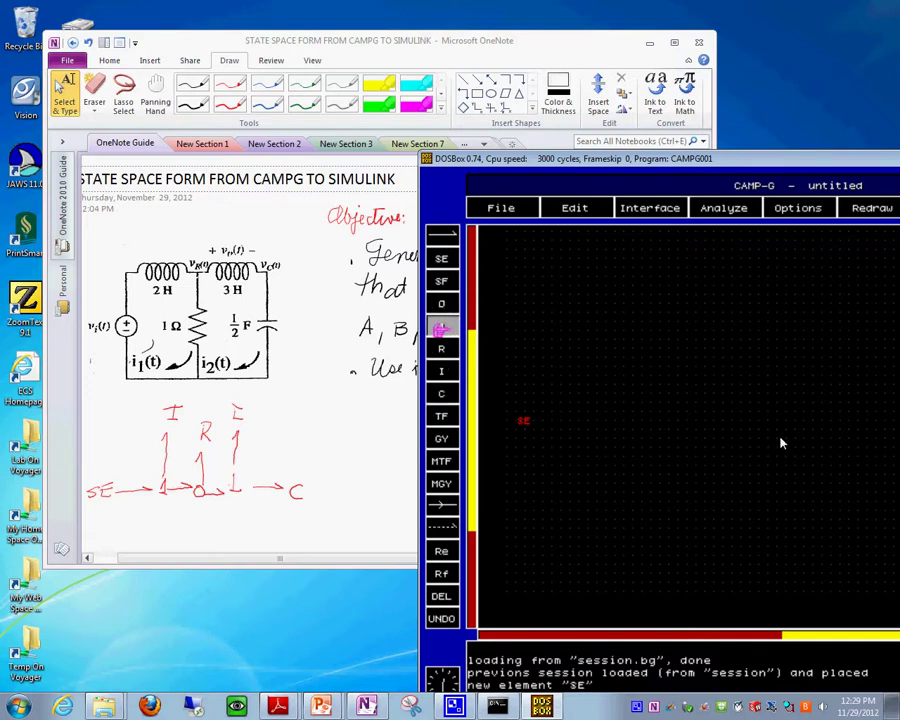
# Add a 1-junction, an I and a 0-junction, drawing bonds 1–3 from SE.
pyautogui.click(575, 420)
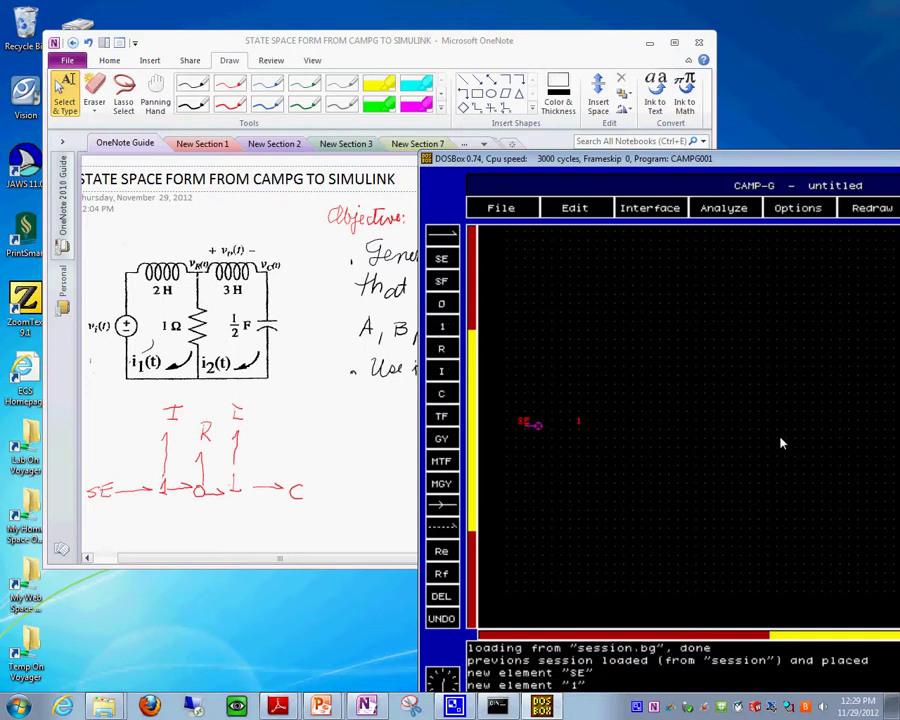
pyautogui.click(578, 420)
pyautogui.click(580, 419)
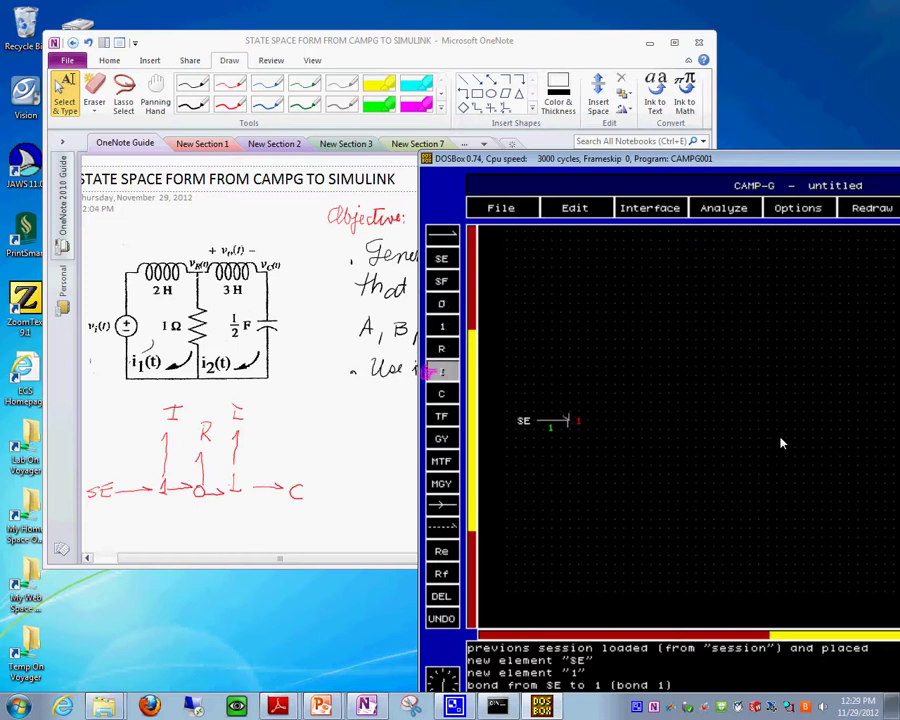
pyautogui.click(575, 349)
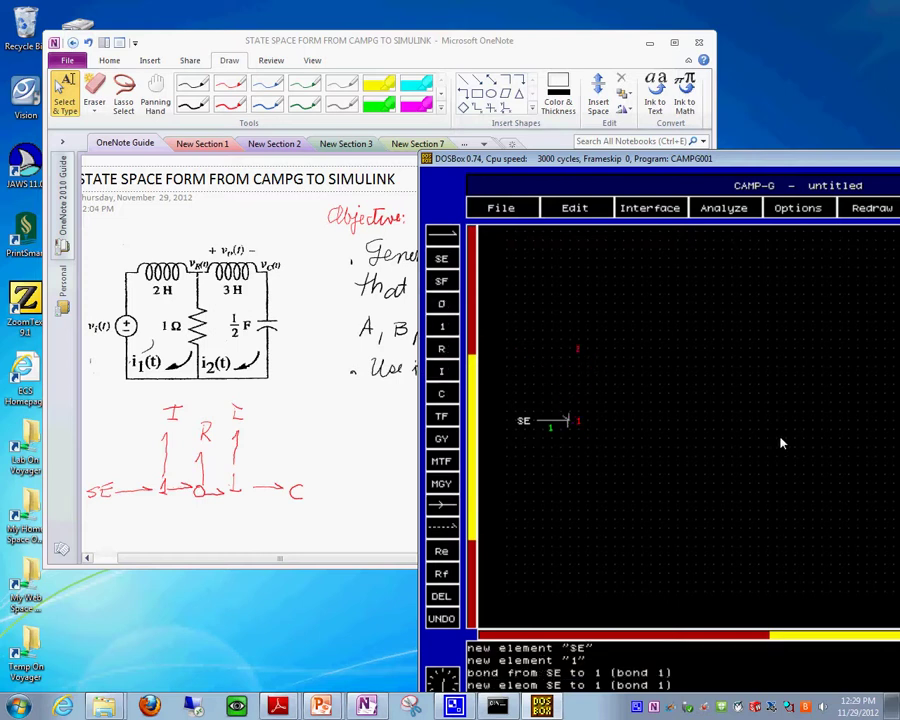
pyautogui.click(578, 420)
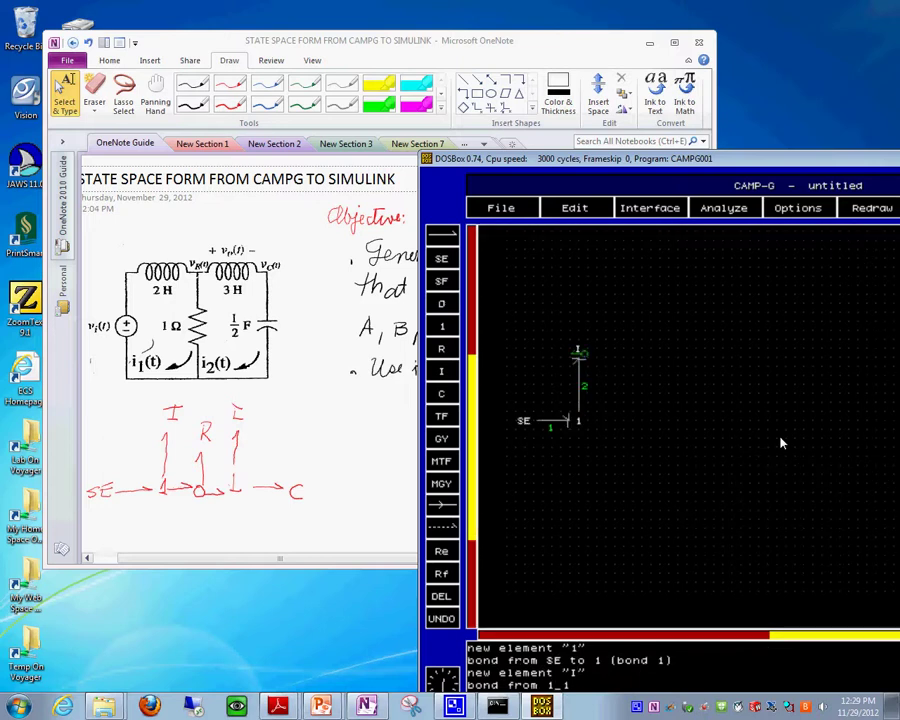
pyautogui.click(580, 346)
pyautogui.click(441, 303)
pyautogui.click(631, 421)
pyautogui.click(592, 422)
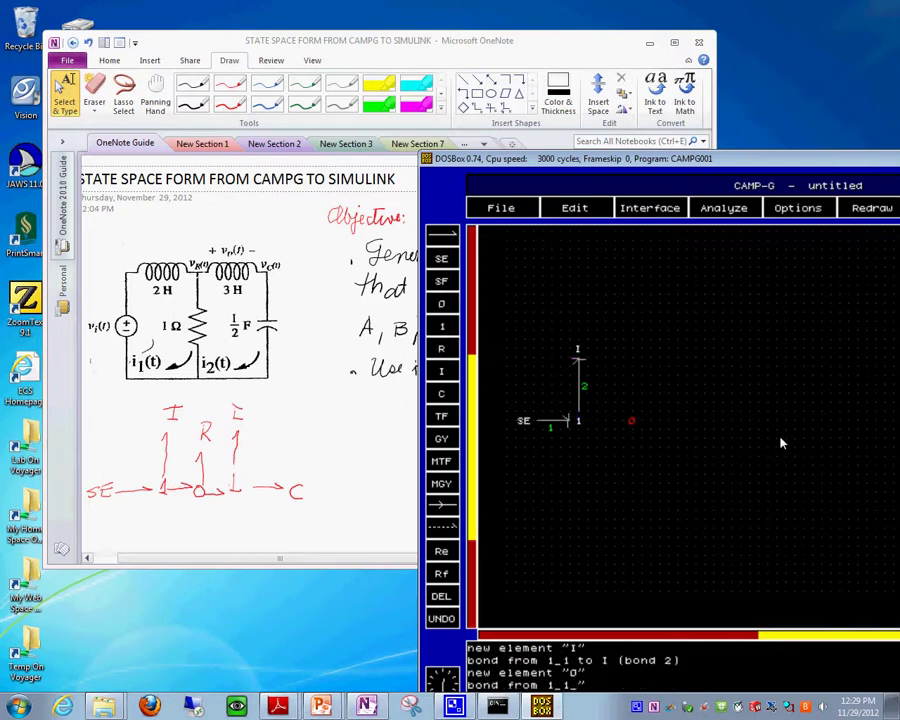
pyautogui.click(631, 421)
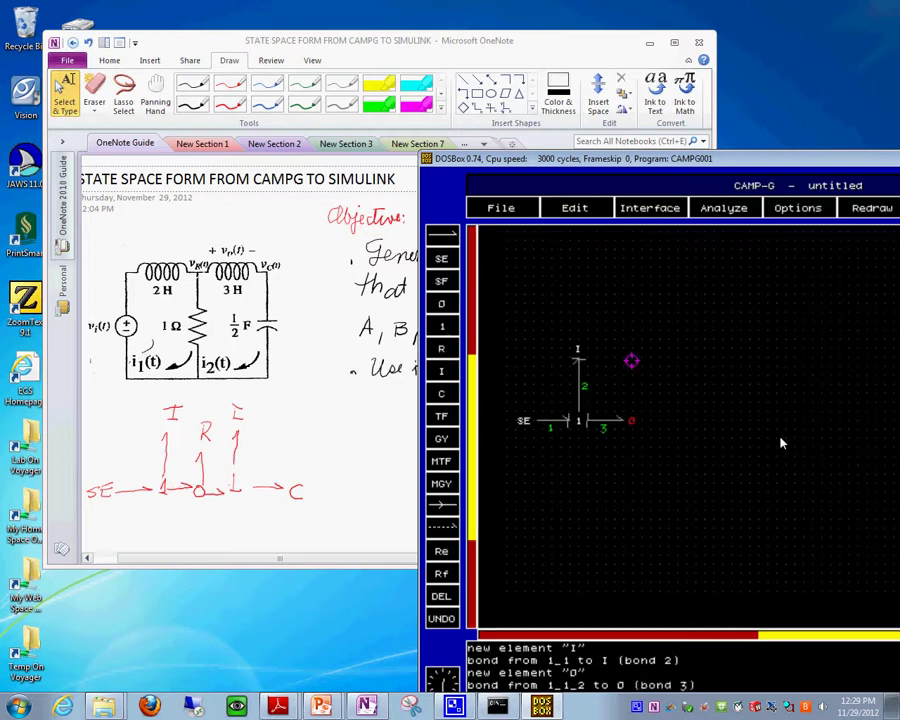
# Add R on the 0-junction, a second 1-junction with I, and C, completing bonds 4–7.
pyautogui.click(631, 360)
pyautogui.click(631, 419)
pyautogui.click(631, 367)
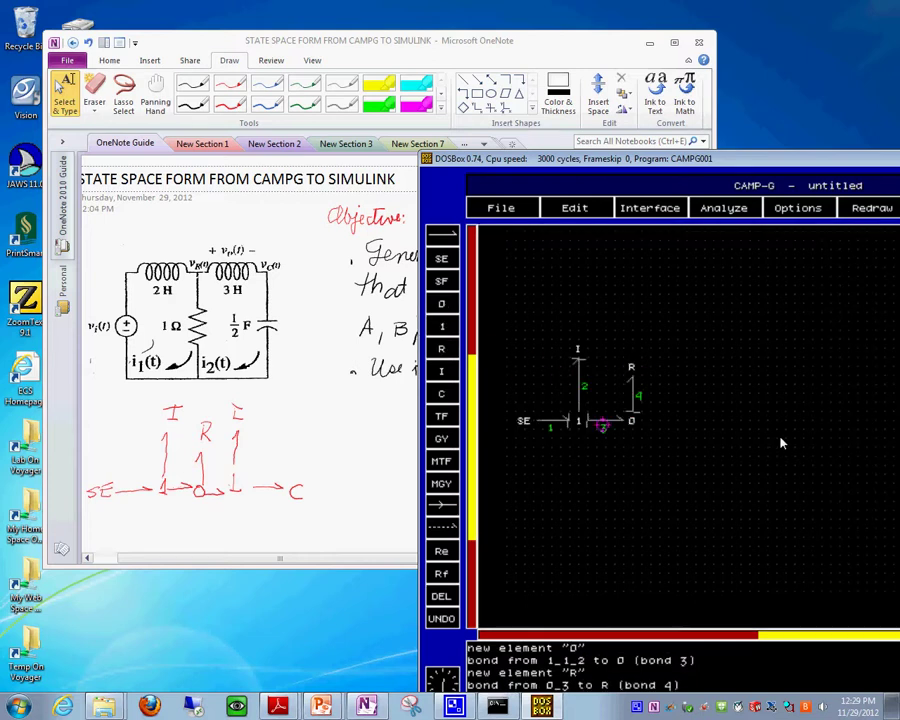
pyautogui.click(678, 421)
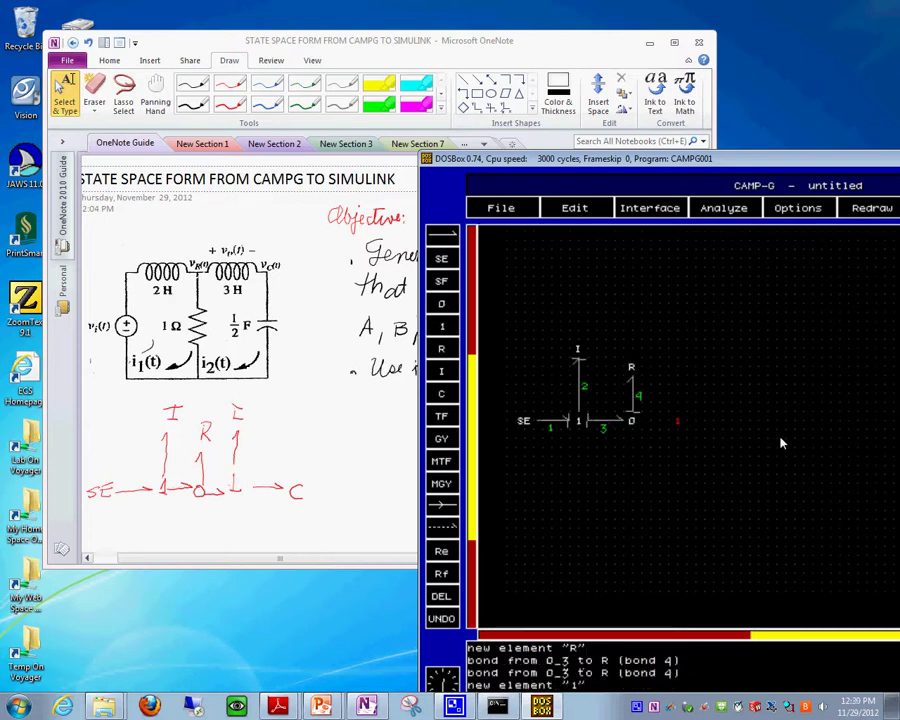
pyautogui.click(631, 420)
pyautogui.click(677, 420)
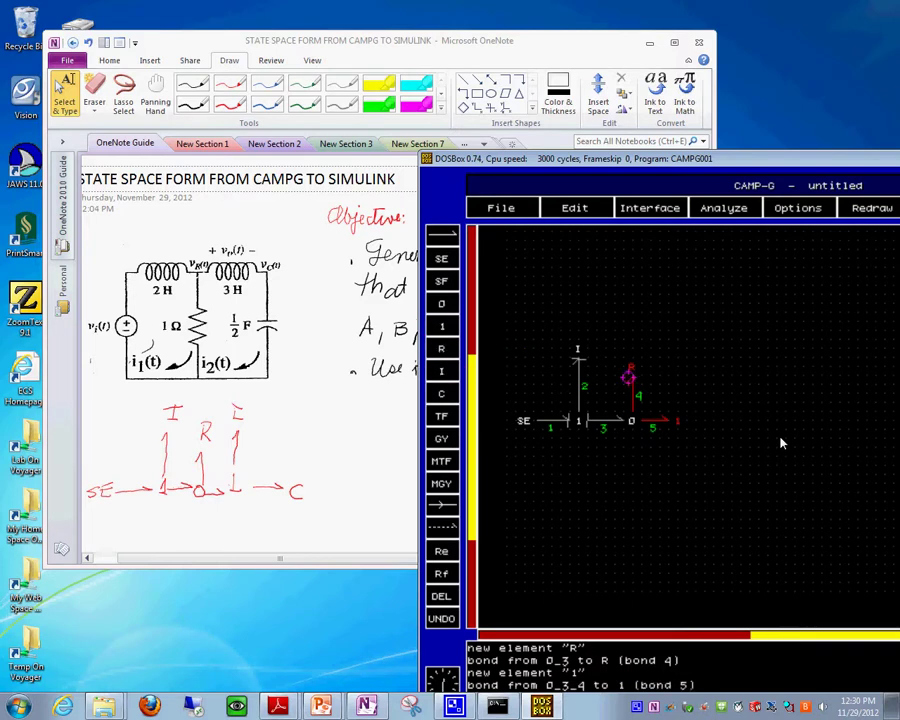
pyautogui.click(677, 357)
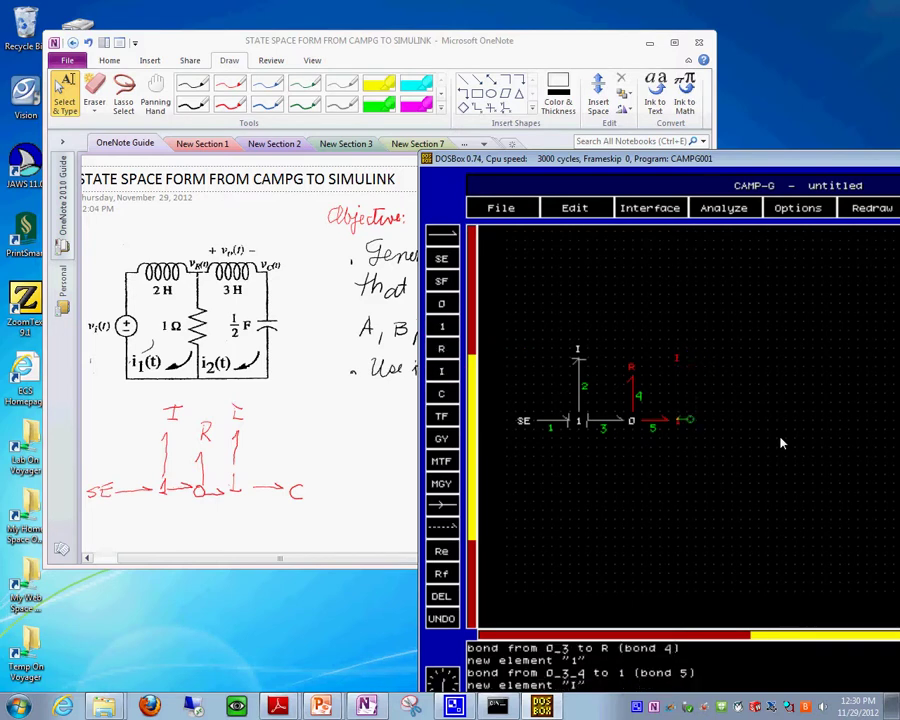
pyautogui.click(677, 420)
pyautogui.click(677, 357)
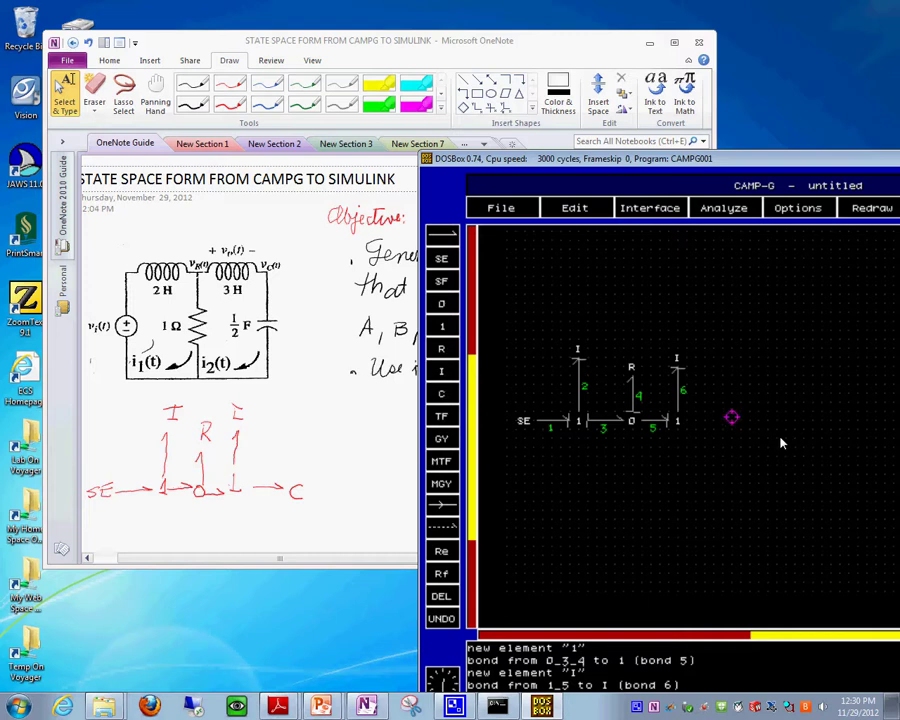
pyautogui.click(734, 418)
pyautogui.click(736, 420)
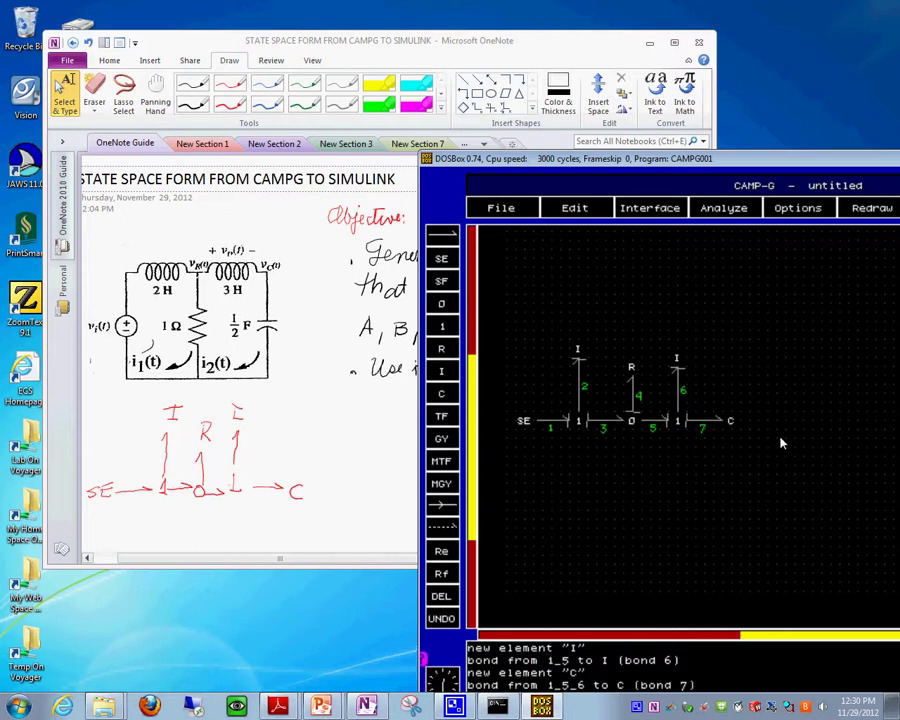
pyautogui.click(366, 706)
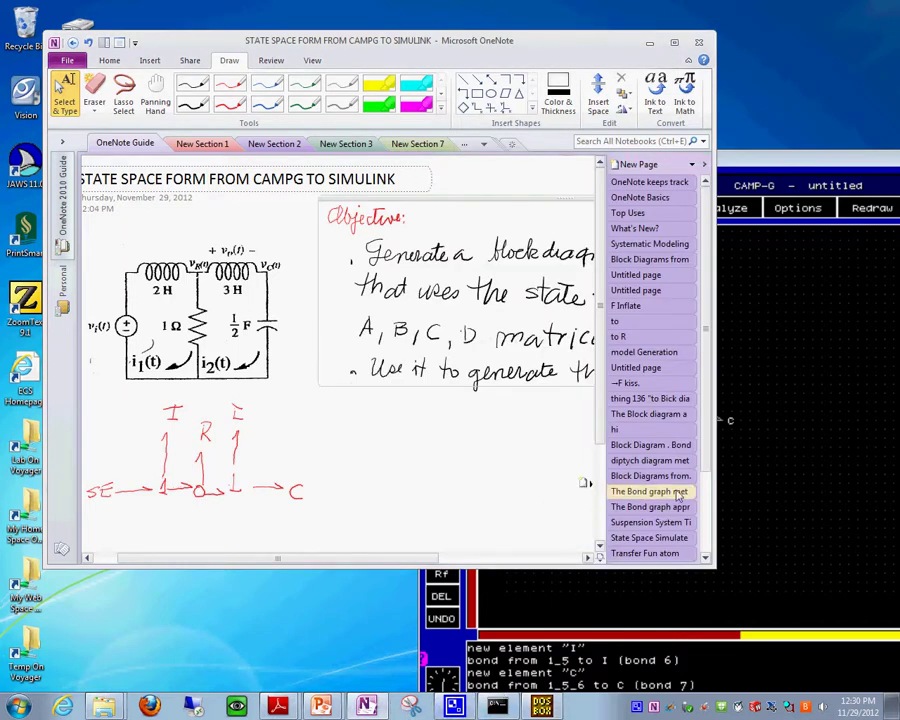
# Snip the CAMP-G bond graph and paste it into OneNote as a picture.
pyautogui.click(766, 164)
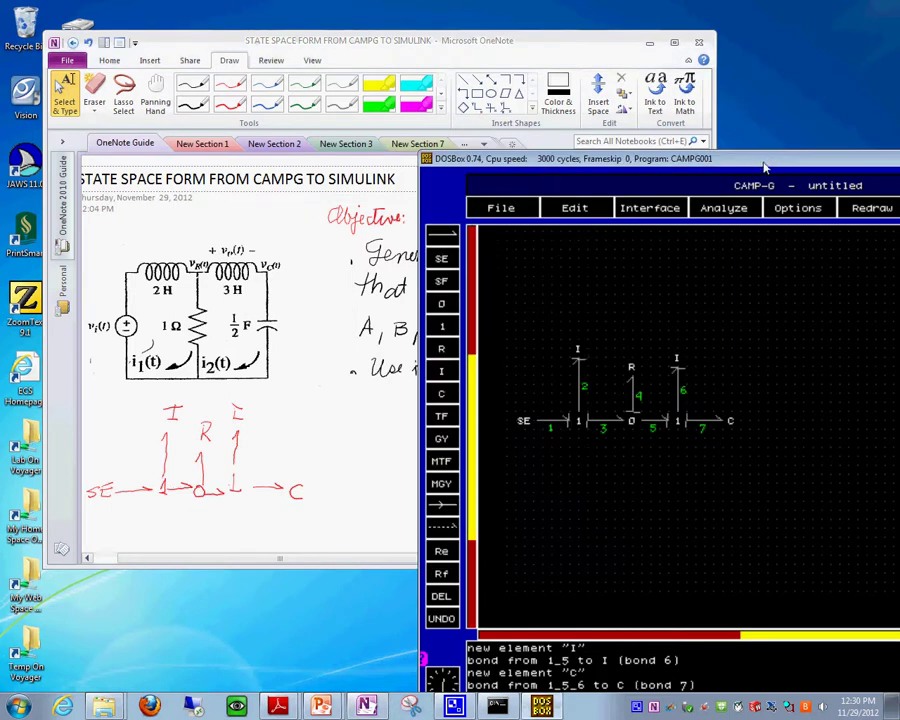
pyautogui.click(410, 706)
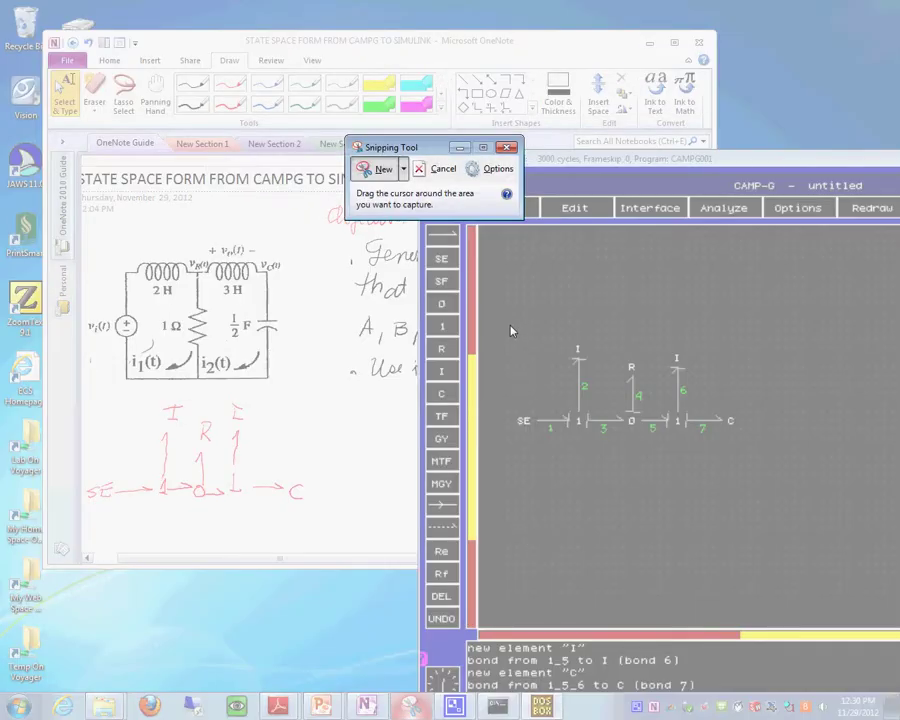
pyautogui.moveTo(509, 326); pyautogui.dragTo(756, 471)
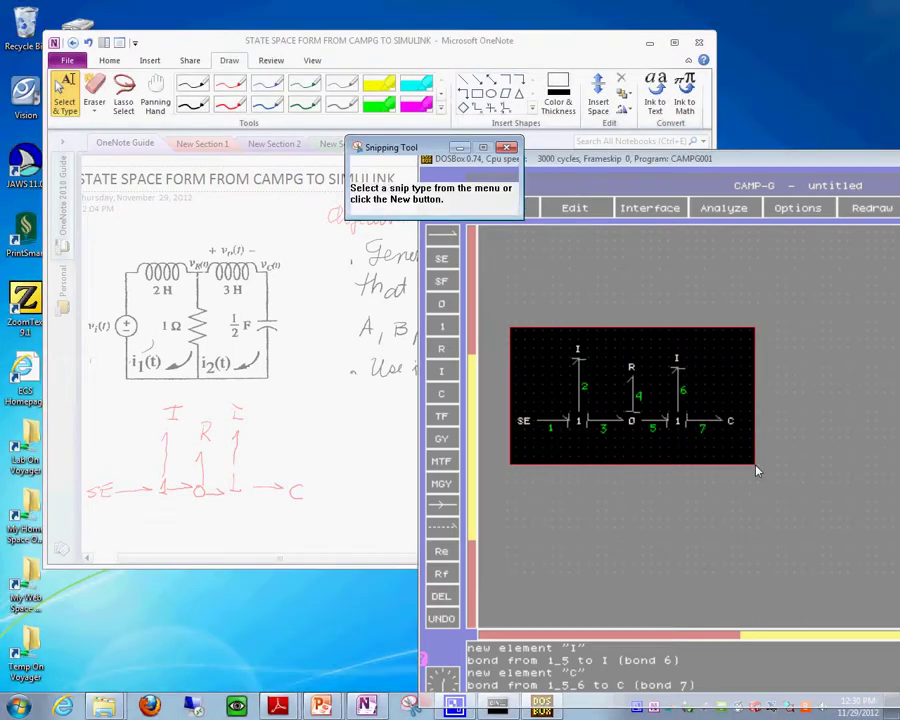
pyautogui.click(352, 446)
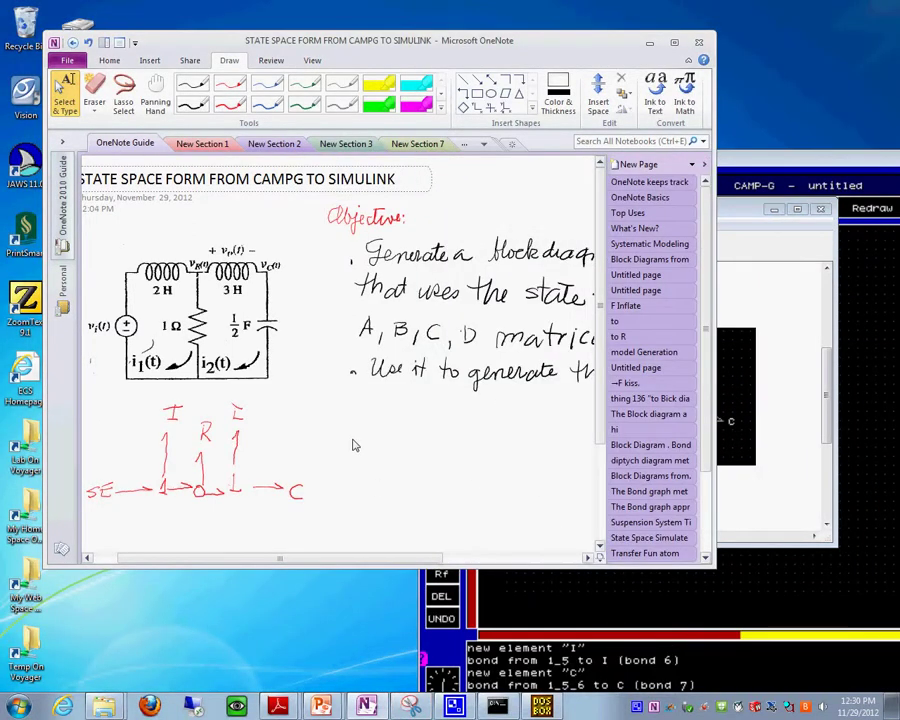
pyautogui.rightClick(352, 446)
pyautogui.click(383, 499)
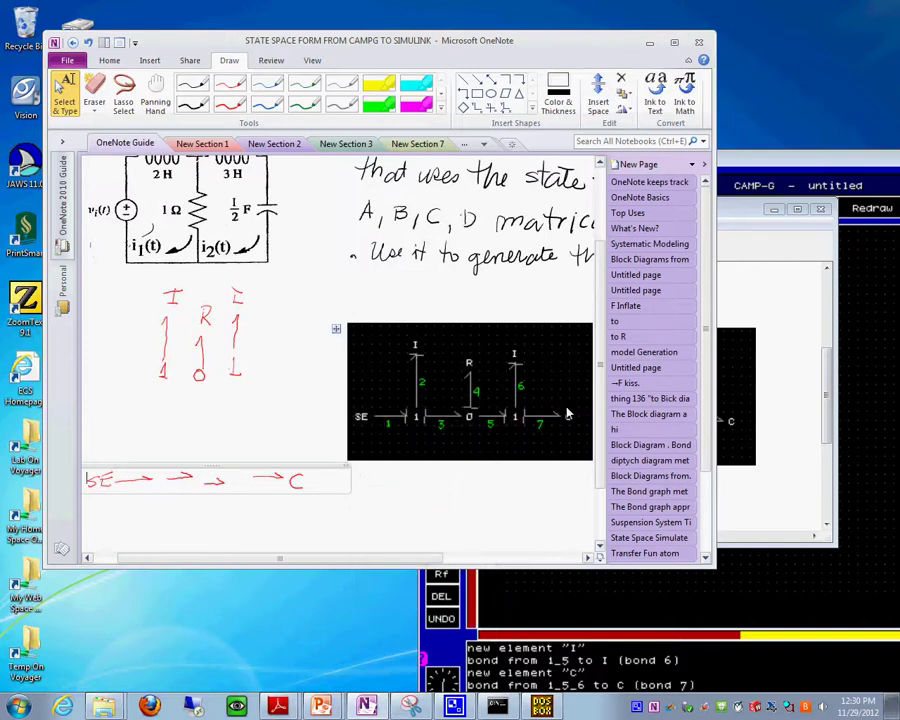
# Position the bond-graph picture beside the red-ink sketch and maximize the OneNote window.
pyautogui.click(705, 166)
pyautogui.click(462, 358)
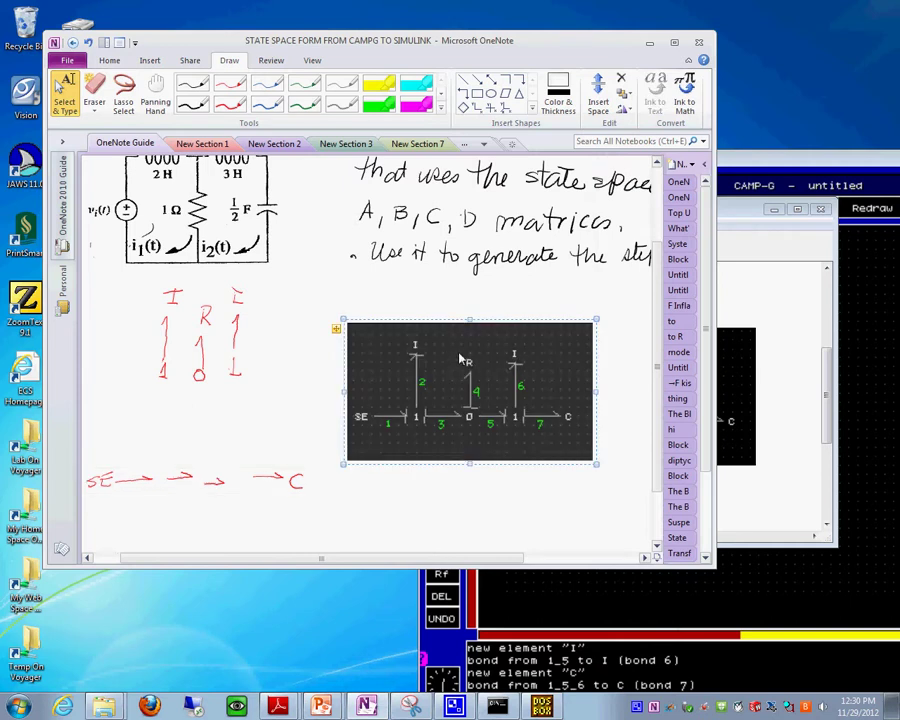
pyautogui.moveTo(455, 353); pyautogui.dragTo(468, 332)
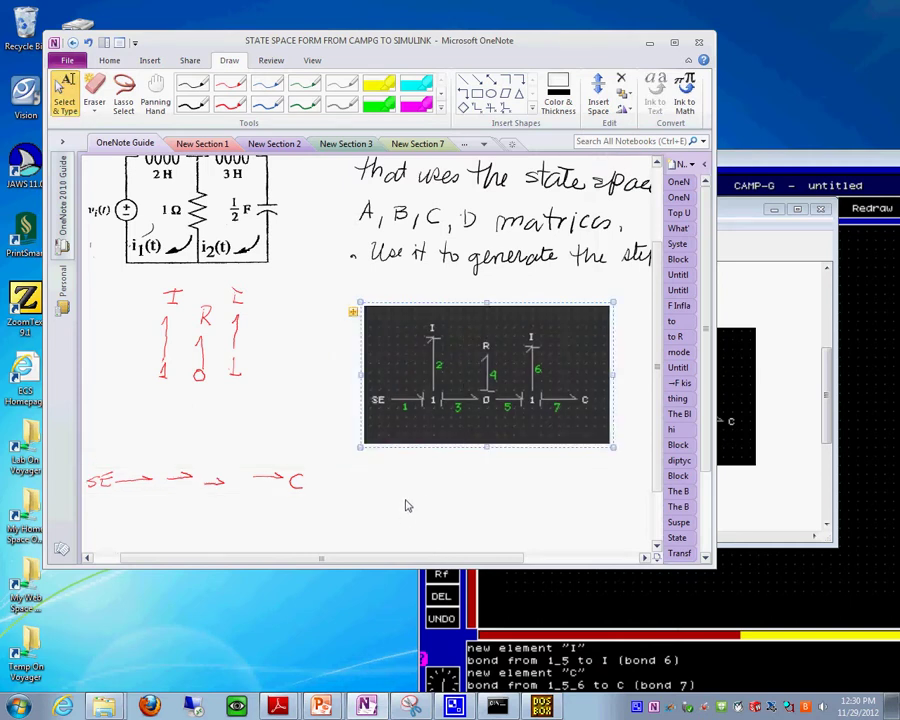
pyautogui.scroll(-2, 408, 503)
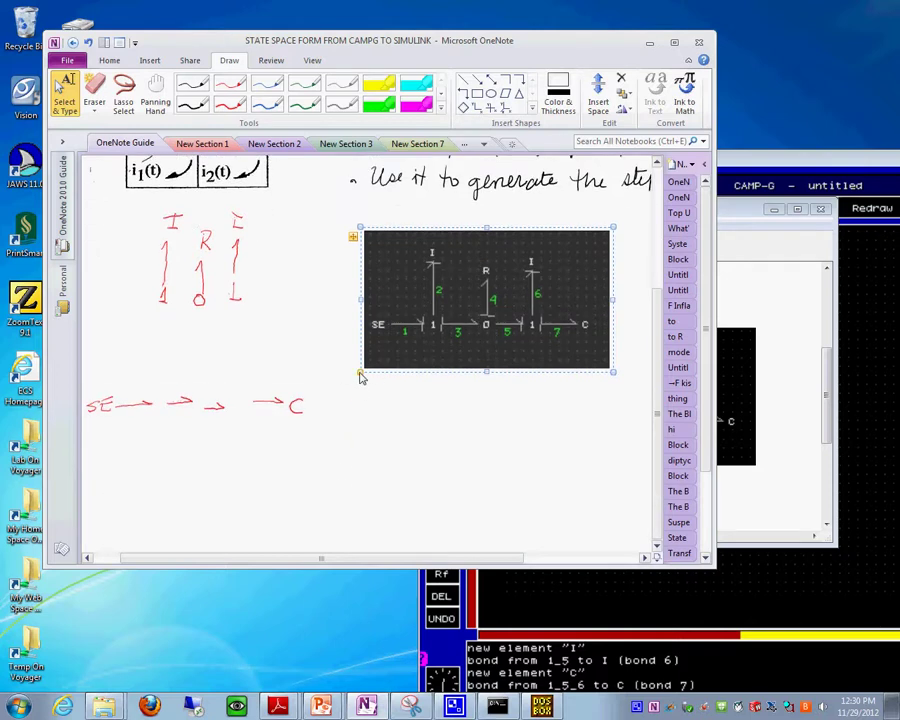
pyautogui.rightClick(455, 298)
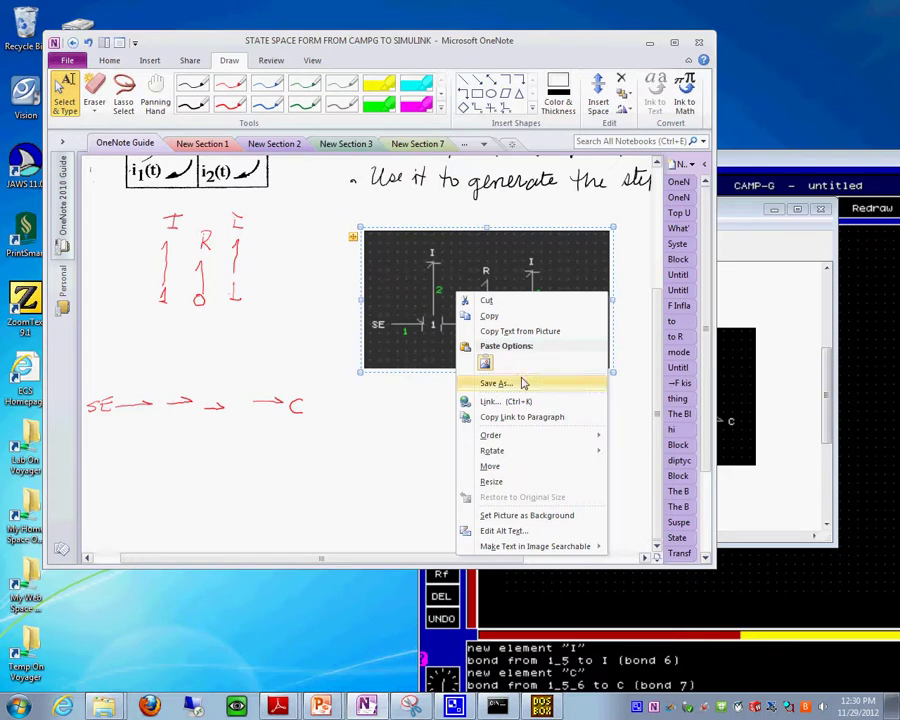
pyautogui.moveTo(490, 435)
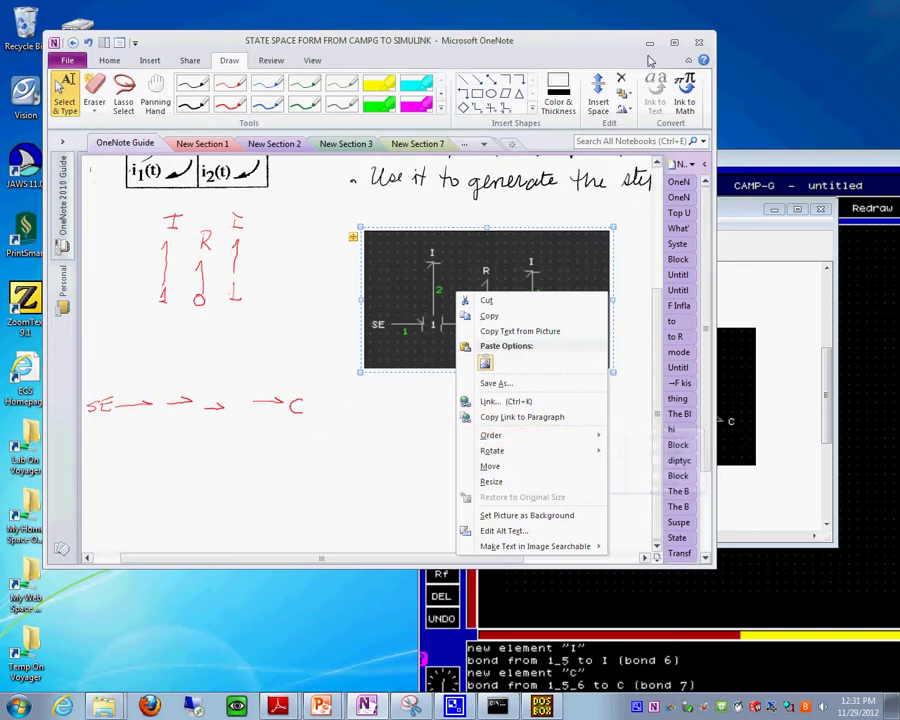
pyautogui.click(675, 43)
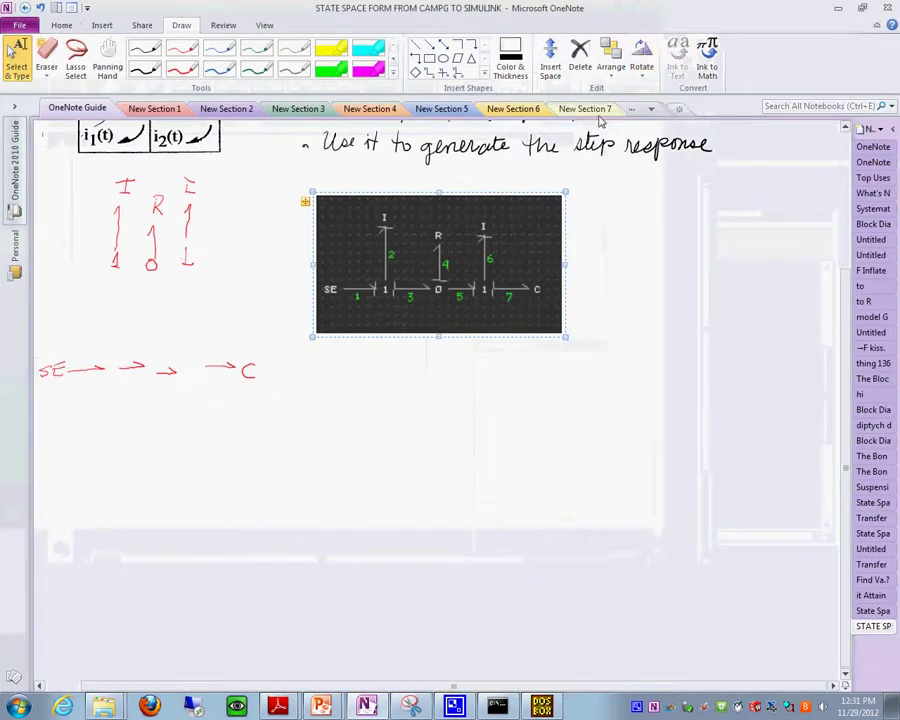
# Move the hand-drawn SE-to-C ink row up, then raise the bond-graph screenshot slightly.
pyautogui.click(167, 366)
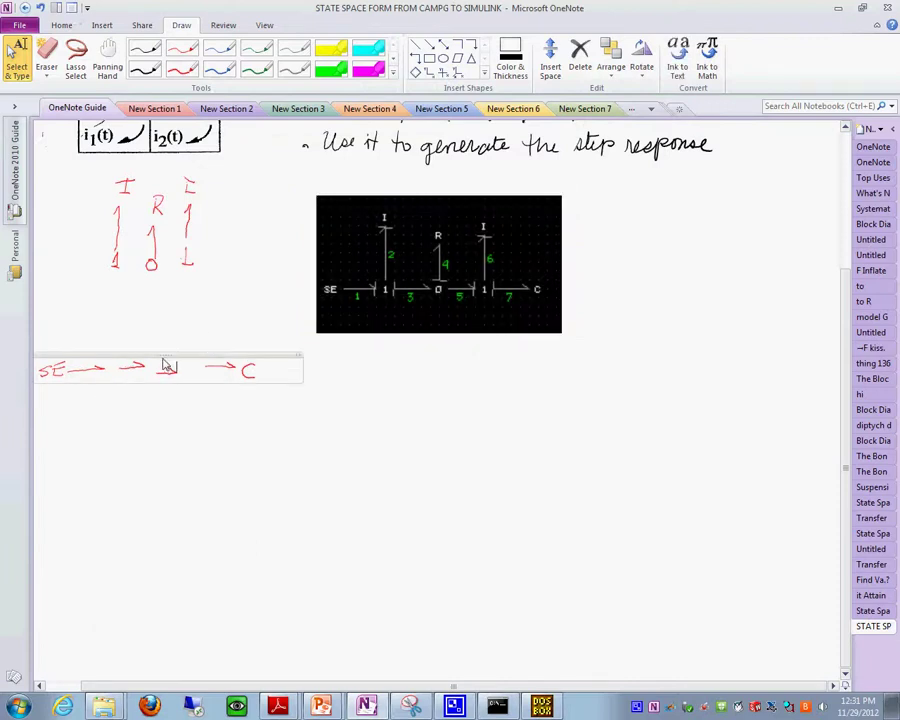
pyautogui.moveTo(163, 362)
pyautogui.mouseDown()
pyautogui.moveTo(170, 257)
pyautogui.moveTo(158, 258)
pyautogui.moveTo(160, 250)
pyautogui.moveTo(163, 257)
pyautogui.mouseUp()
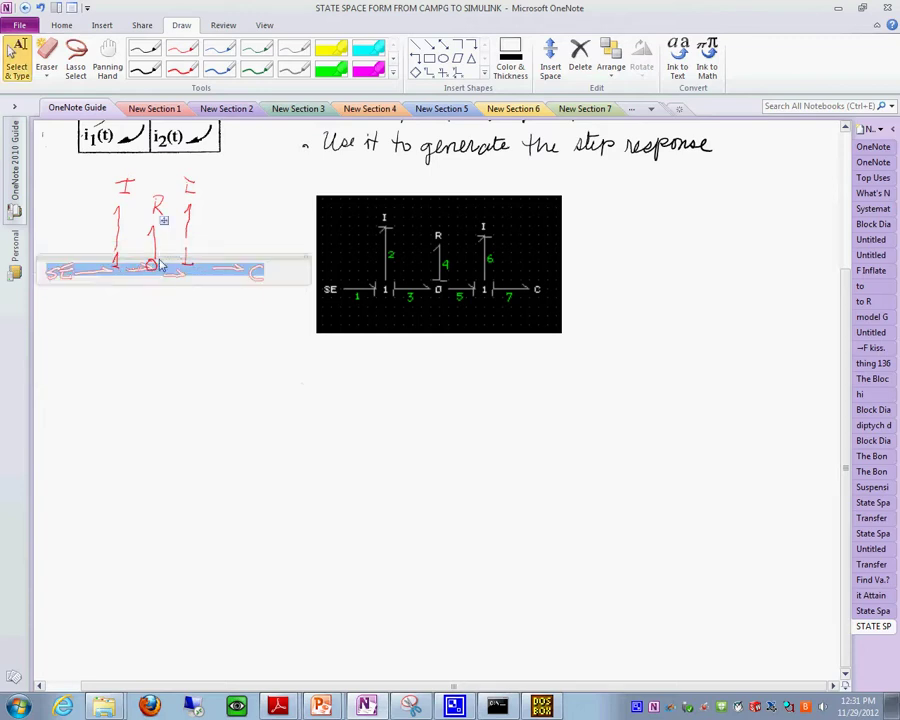
pyautogui.click(185, 312)
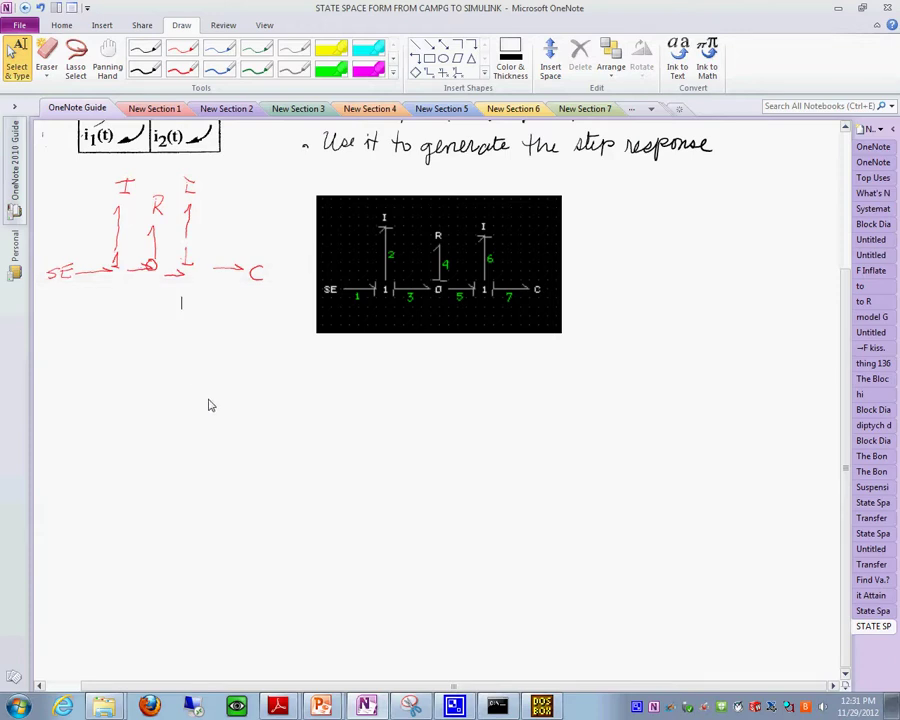
pyautogui.click(432, 270)
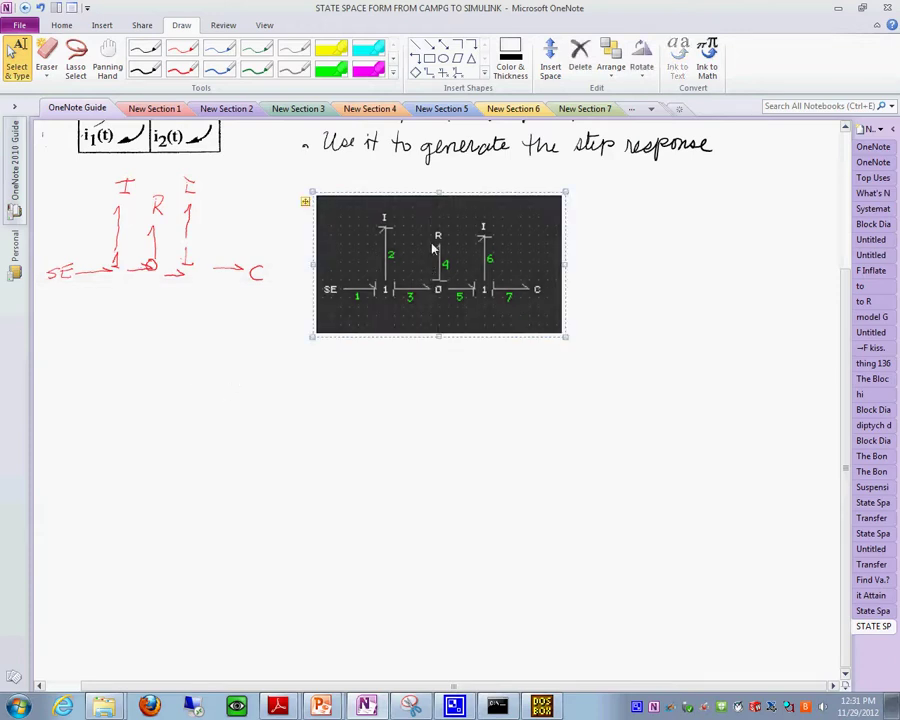
pyautogui.moveTo(433, 247); pyautogui.dragTo(437, 231)
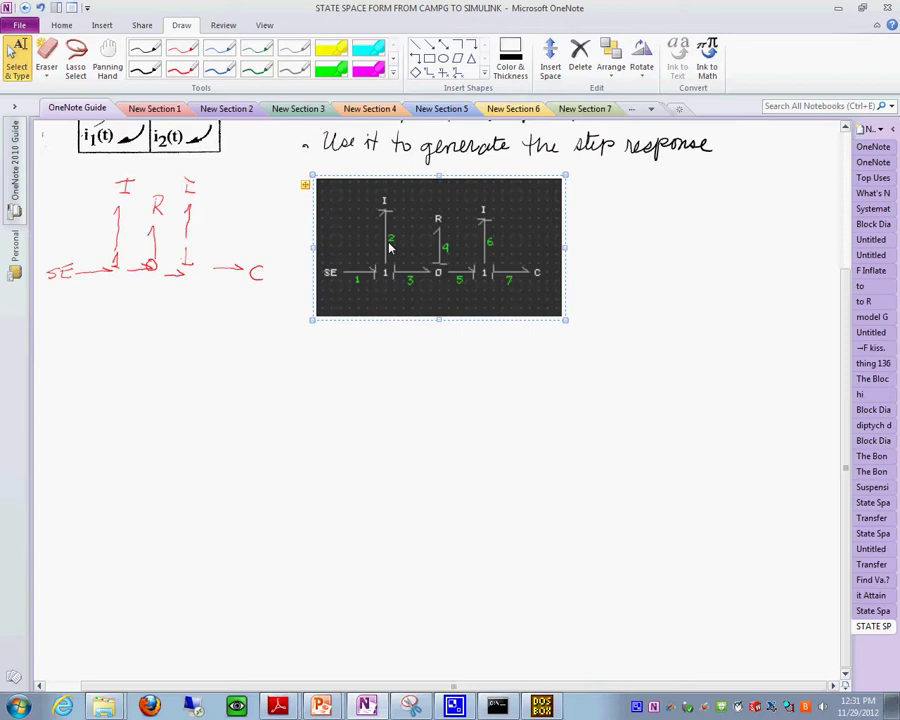
# Switch to the red pen and write 'Outputs : Vc & i1' under the bond-graph picture.
pyautogui.click(145, 68)
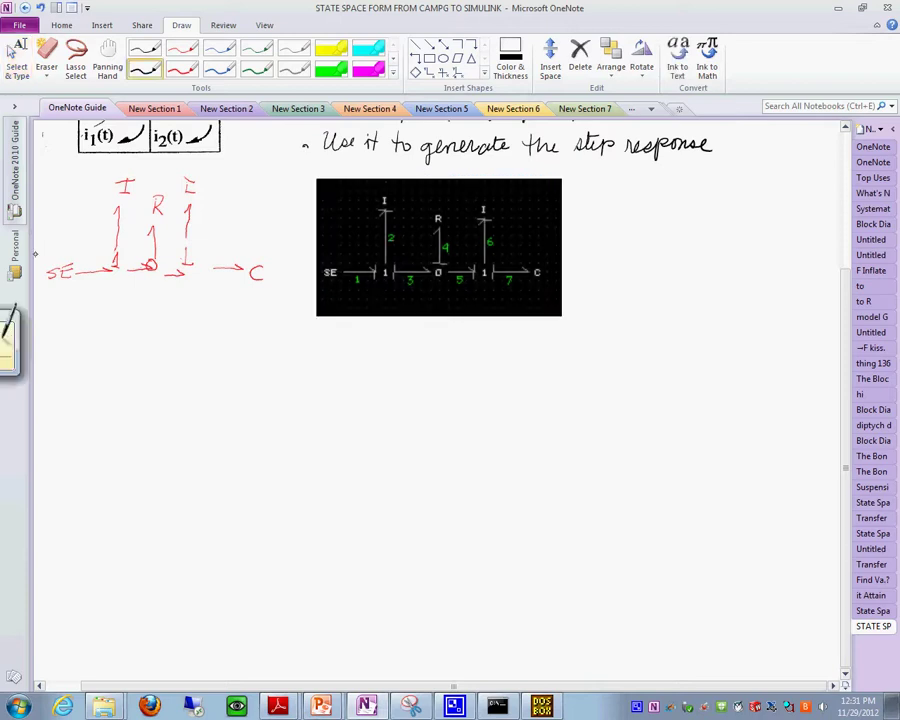
pyautogui.click(182, 70)
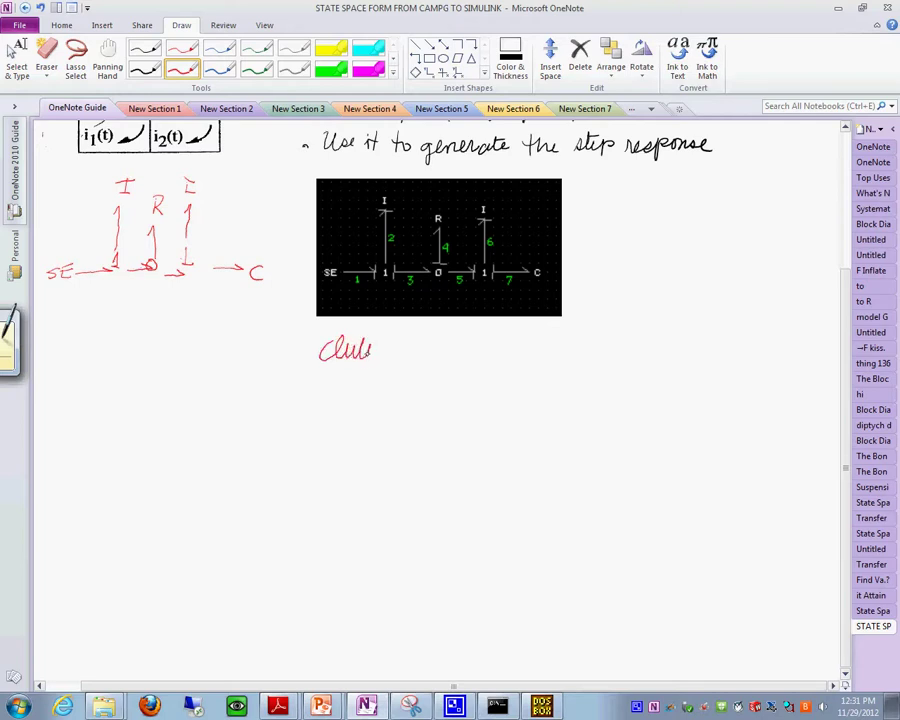
pyautogui.moveTo(397, 344); pyautogui.dragTo(402, 354)
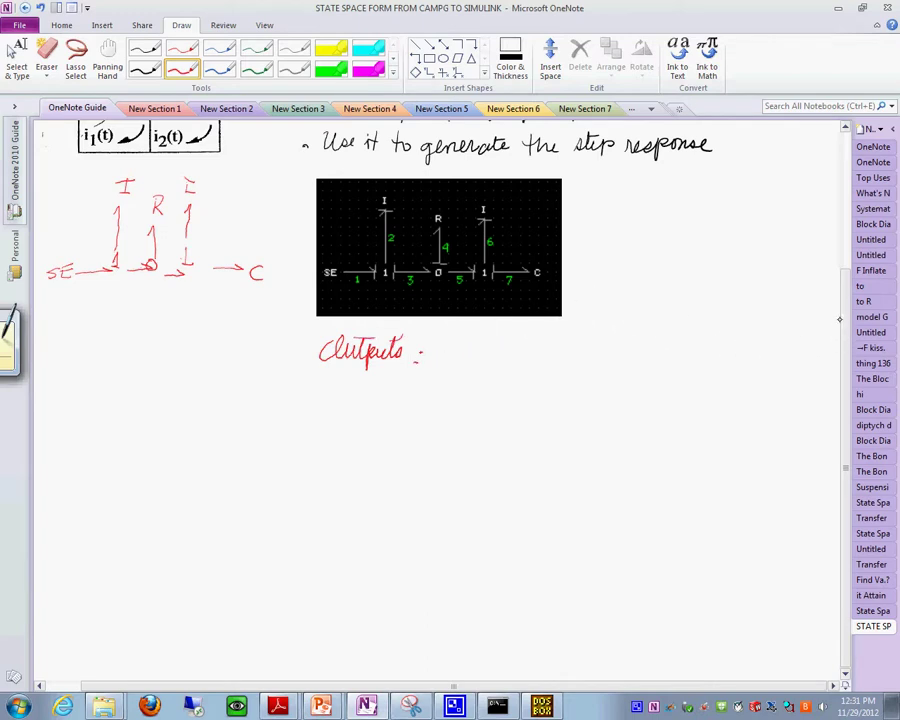
pyautogui.scroll(3, 430, 400)
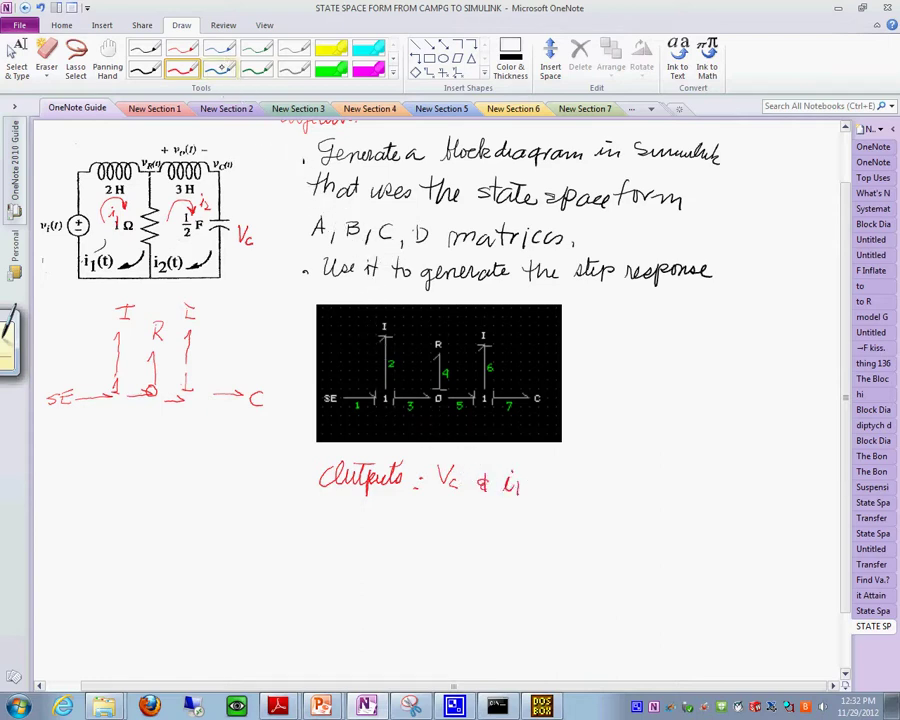
pyautogui.click(144, 68)
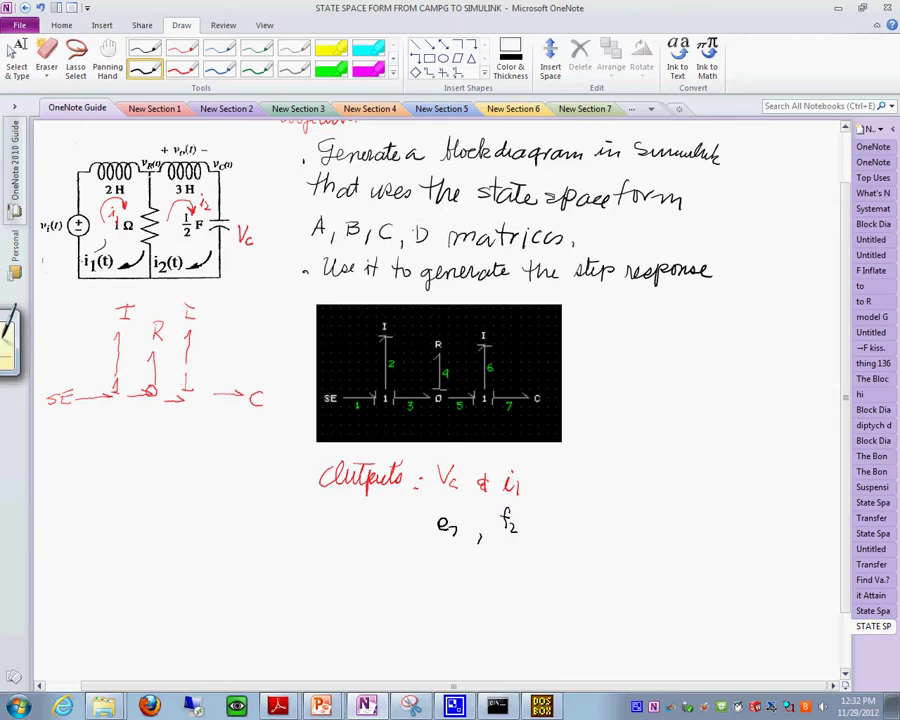
# Stop inking after noting 'e7 , f2' and bring CAMP-G back to the front.
pyautogui.press('Escape')
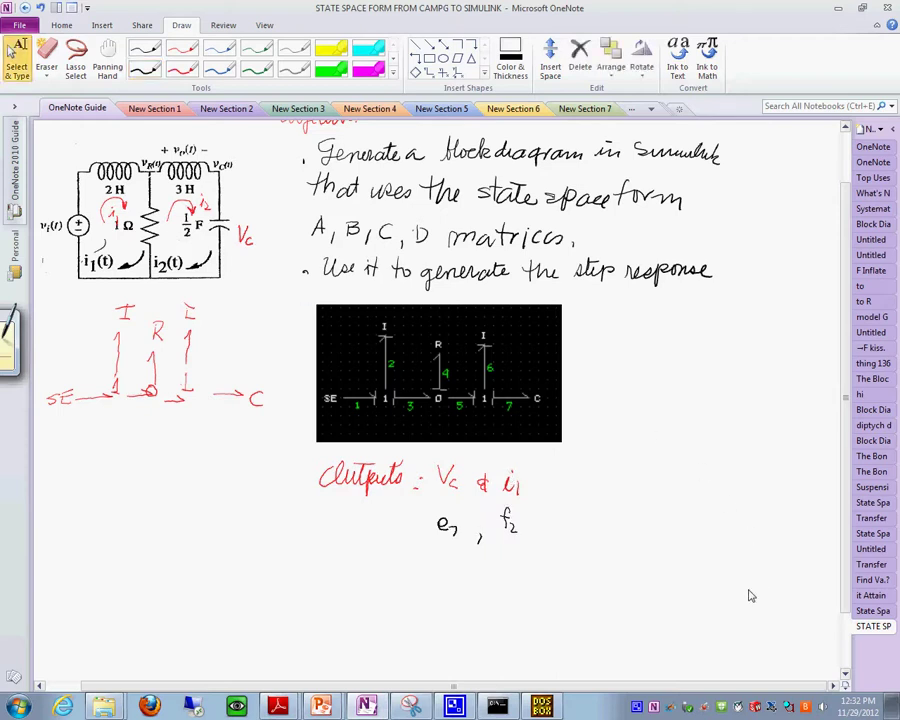
pyautogui.click(541, 708)
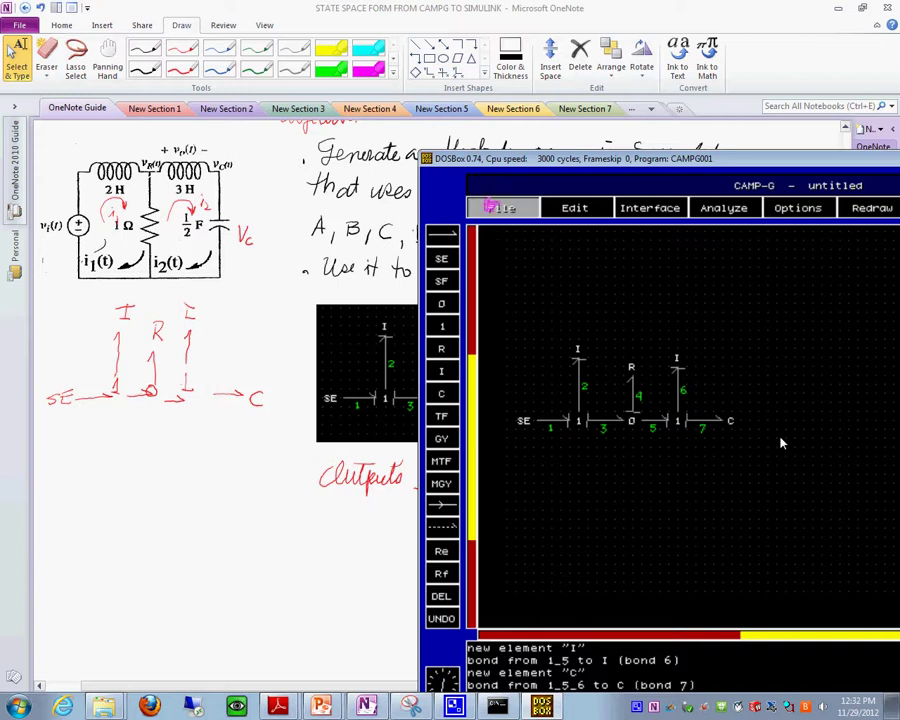
# Start a new bond graph in CAMP-G, then load the saved session.bg file.
pyautogui.click(492, 207)
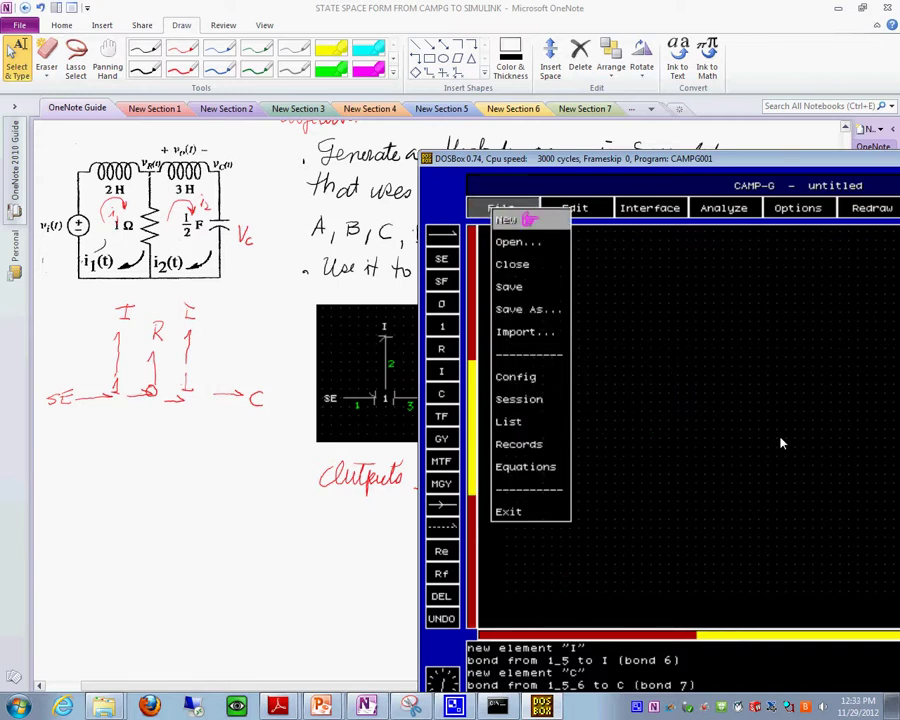
pyautogui.click(527, 219)
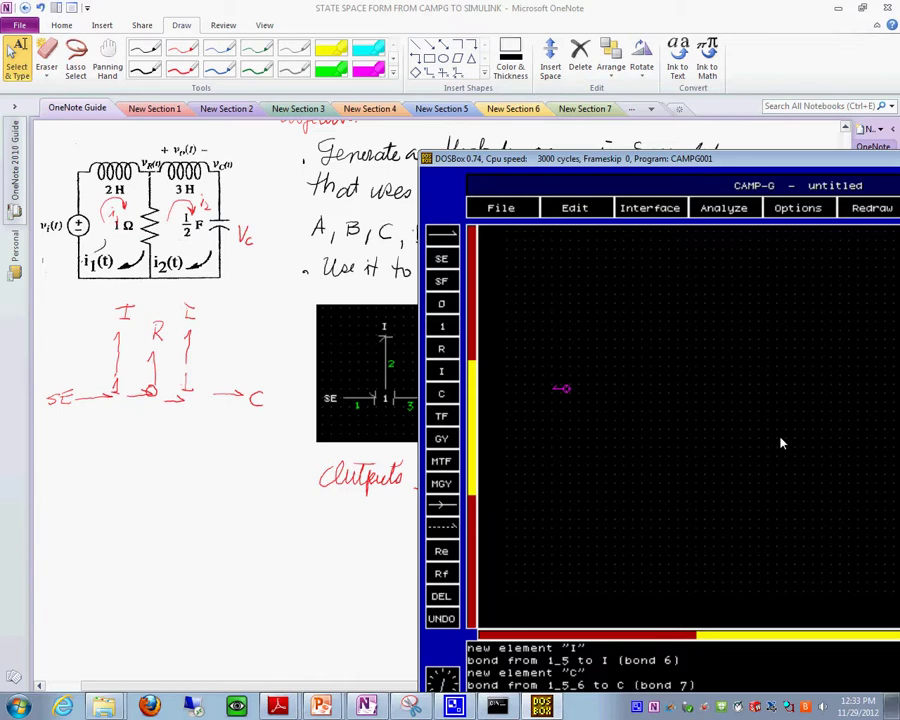
pyautogui.click(500, 208)
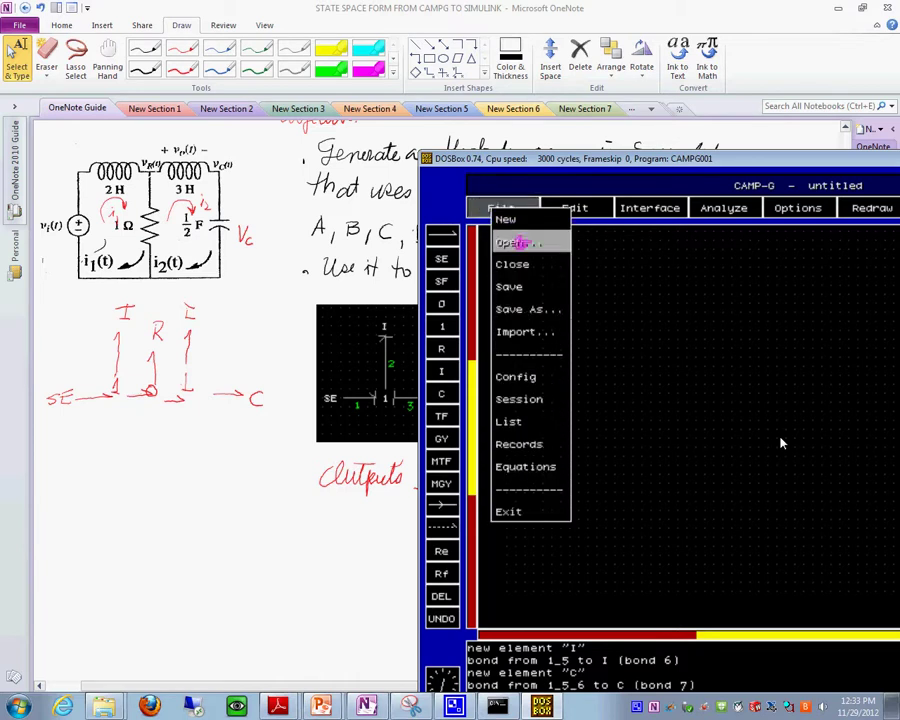
pyautogui.click(513, 242)
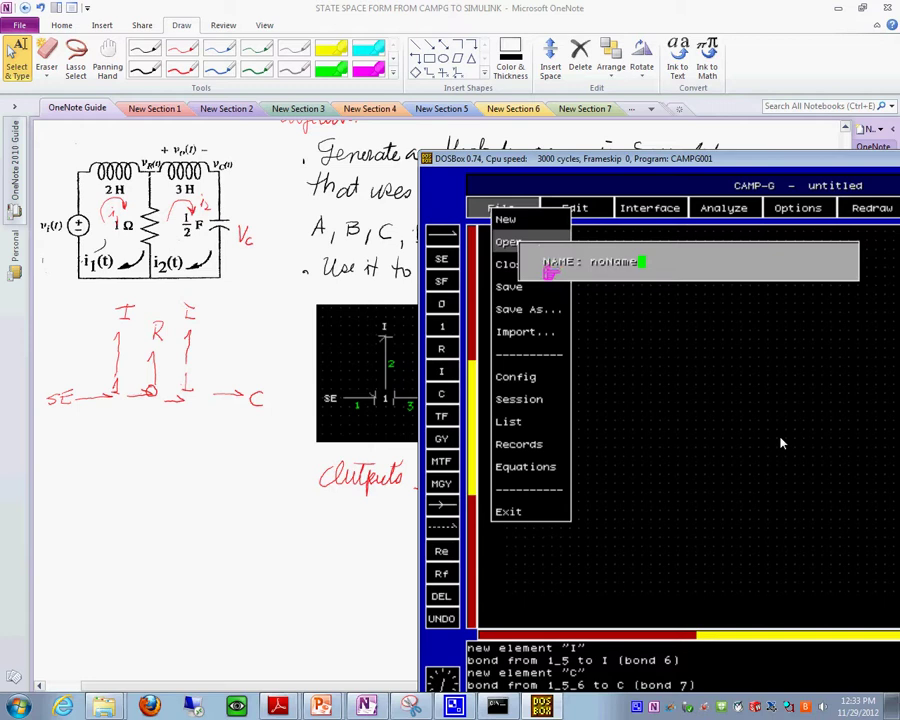
pyautogui.press('BackSpace')
pyautogui.press('BackSpace')
pyautogui.press('BackSpace')
pyautogui.press('BackSpace')
pyautogui.press('BackSpace')
pyautogui.press('BackSpace')
pyautogui.write('session.')
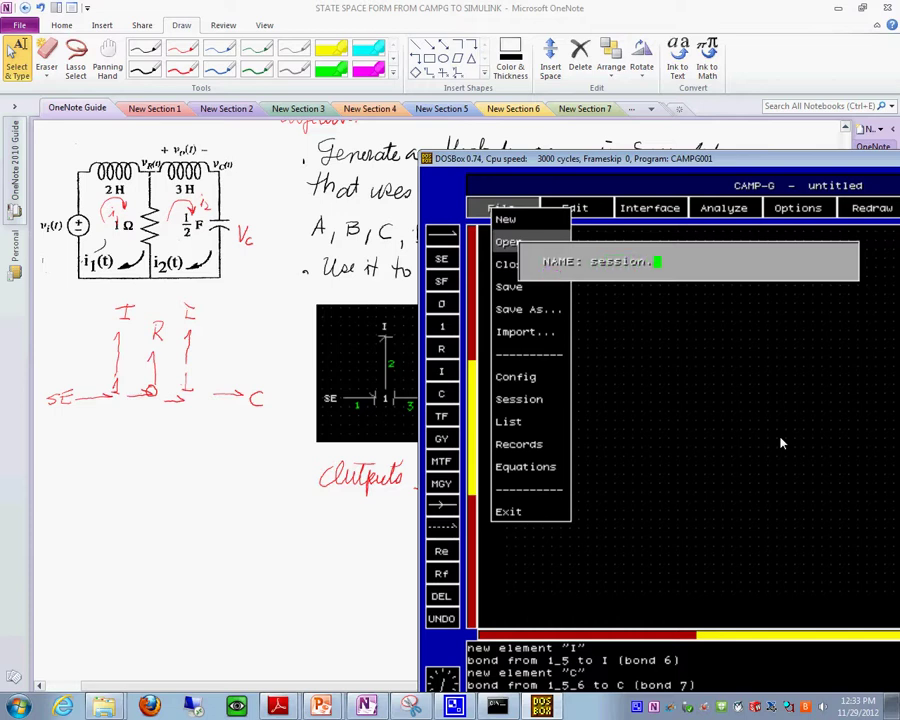
pyautogui.write('bg')
pyautogui.press('Return')
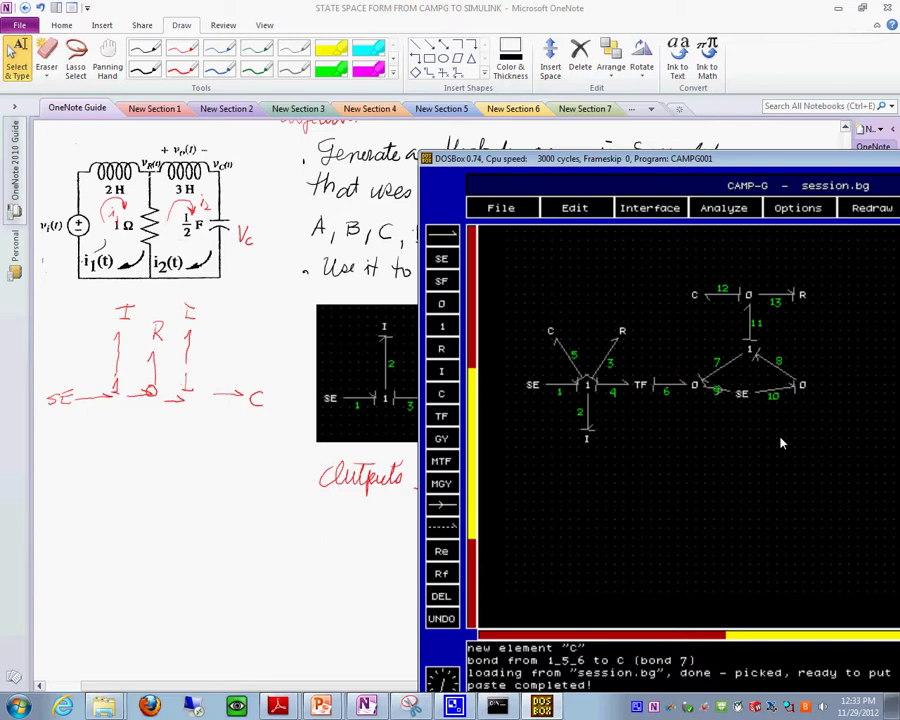
# Clear the canvas with File > New for an empty untitled bond graph.
pyautogui.hotkey('alt', 'f')
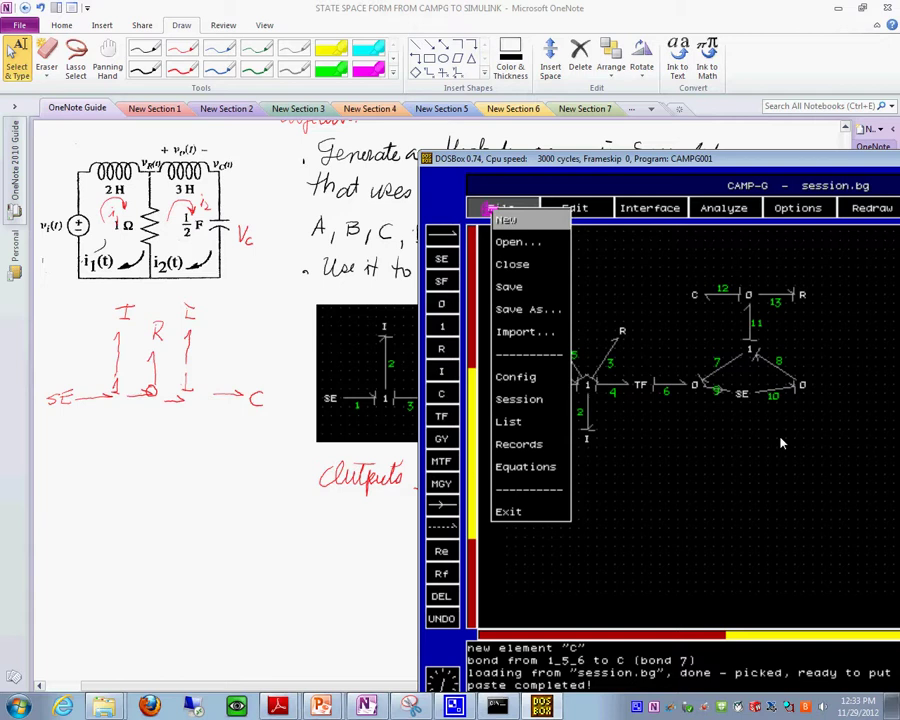
pyautogui.press('Return')
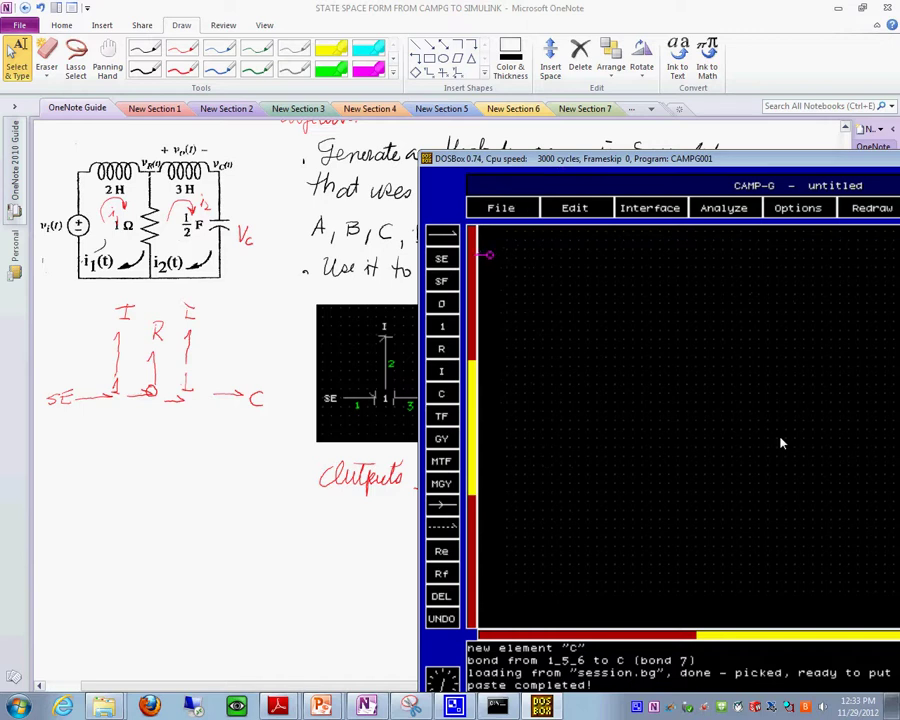
pyautogui.hotkey('alt', 'Tab')
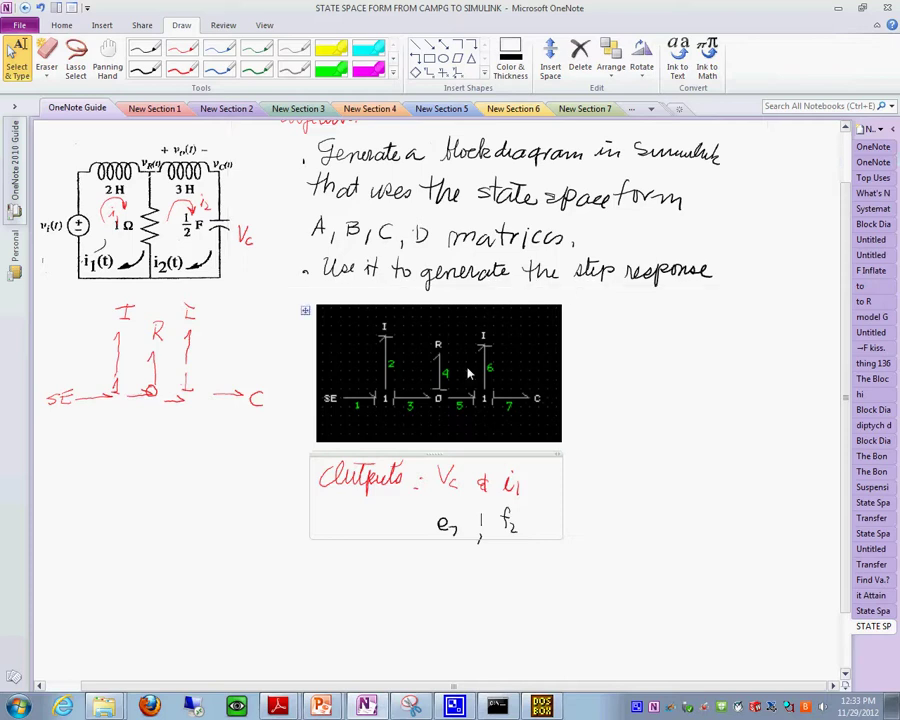
pyautogui.hotkey('alt', 'Tab')
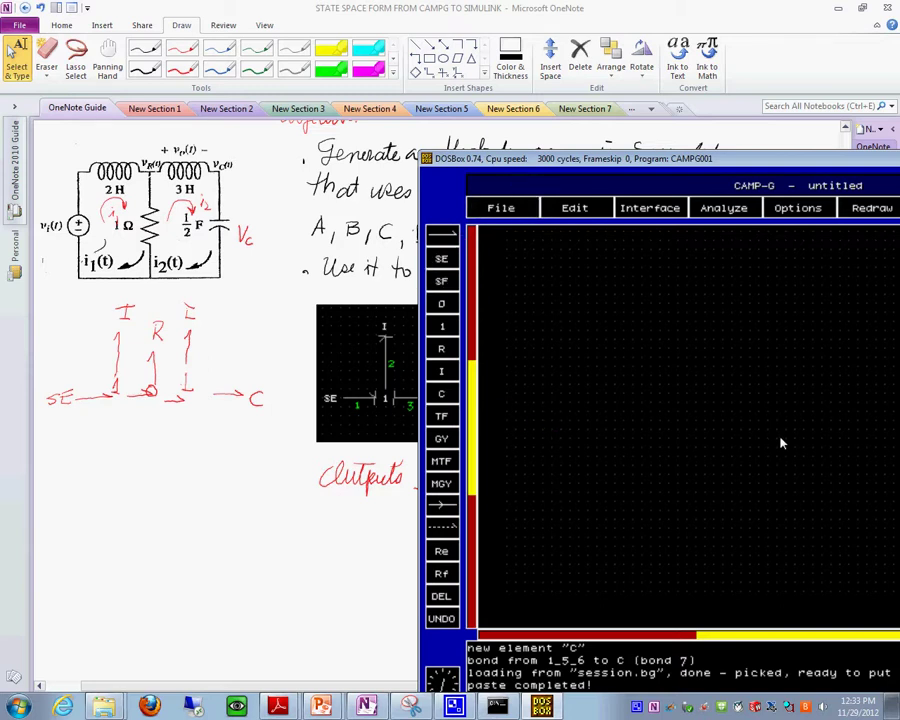
# Place the SE source and a 1-junction, and bond an I element above the junction.
pyautogui.click(522, 402)
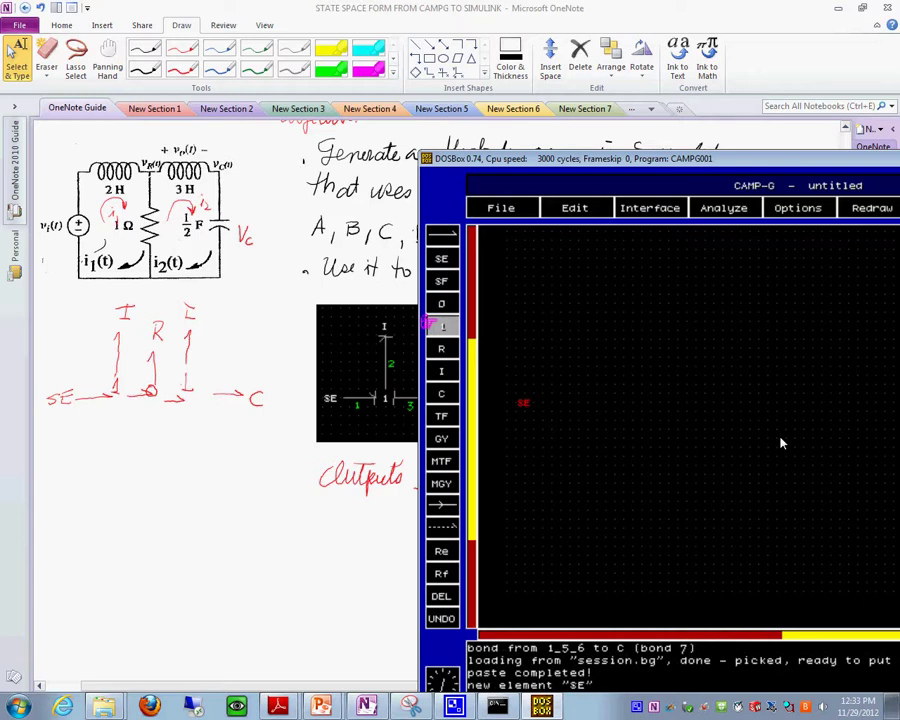
pyautogui.click(585, 400)
pyautogui.click(523, 402)
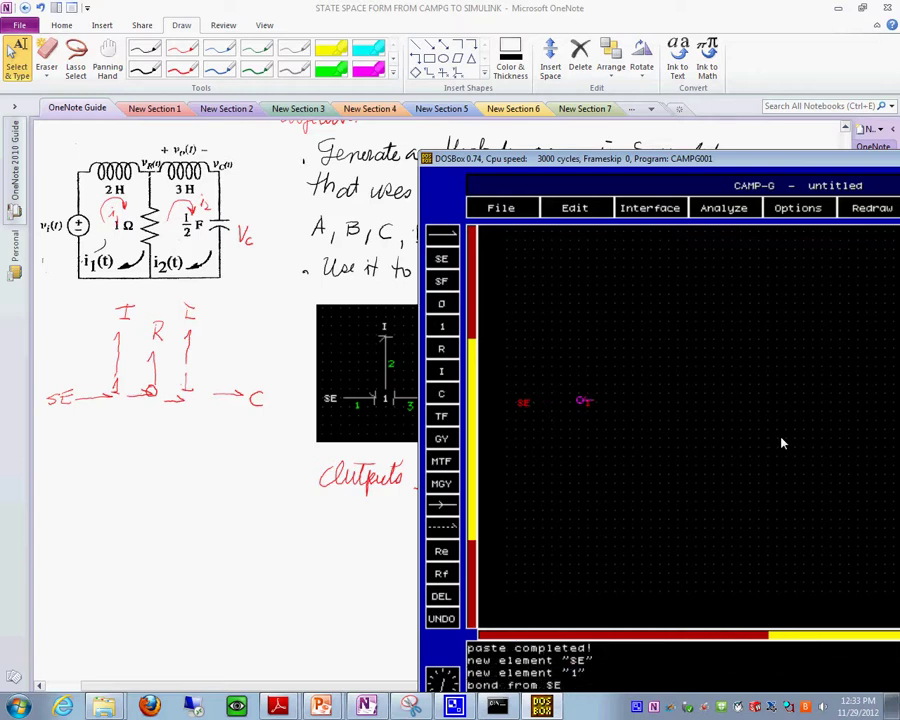
pyautogui.click(585, 400)
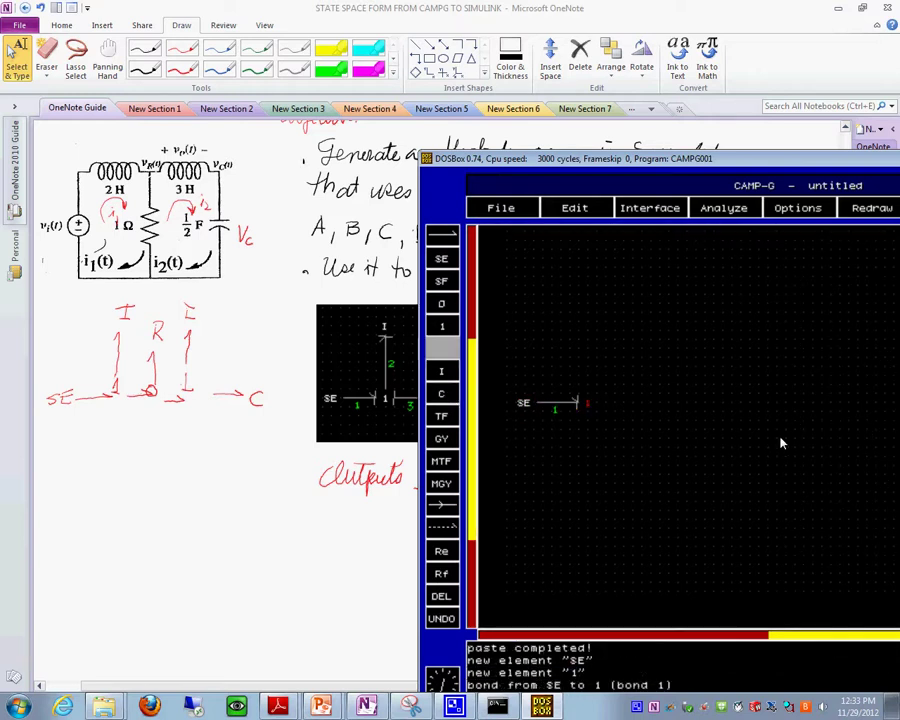
pyautogui.click(441, 348)
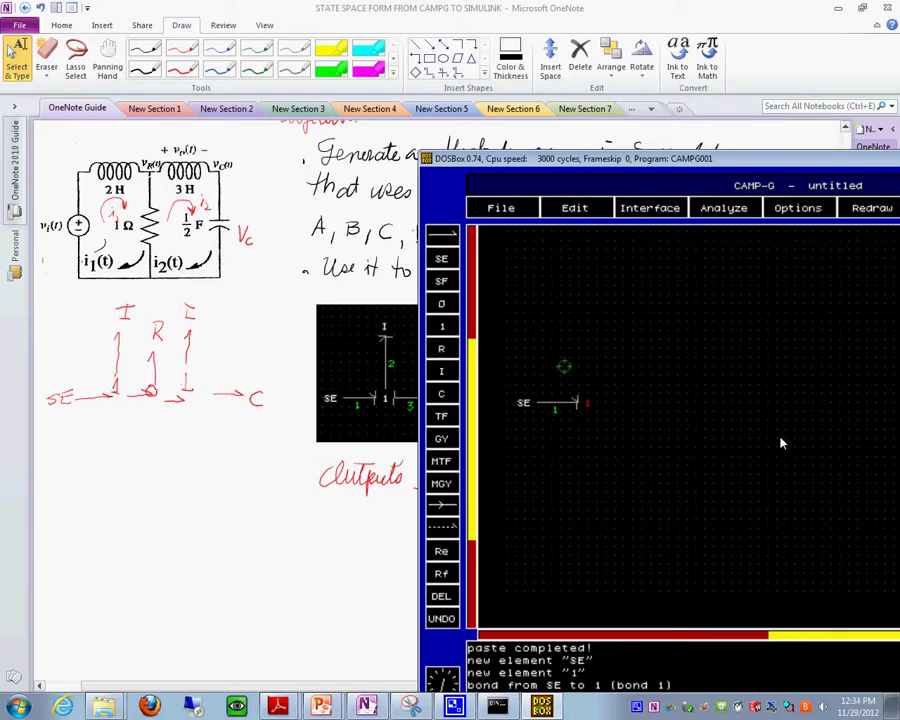
pyautogui.click(585, 341)
pyautogui.click(585, 400)
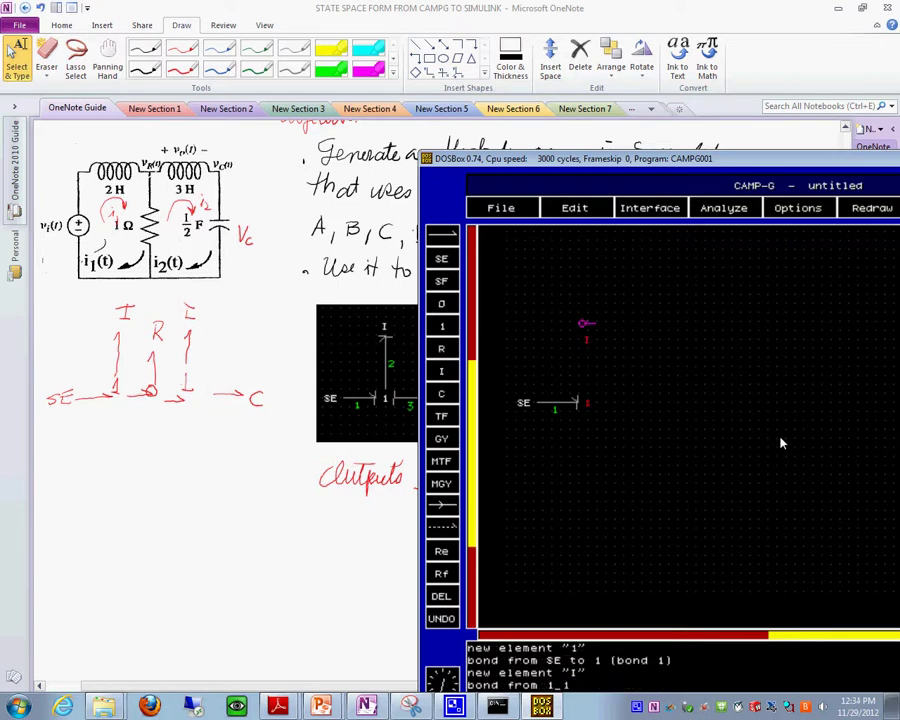
pyautogui.click(585, 343)
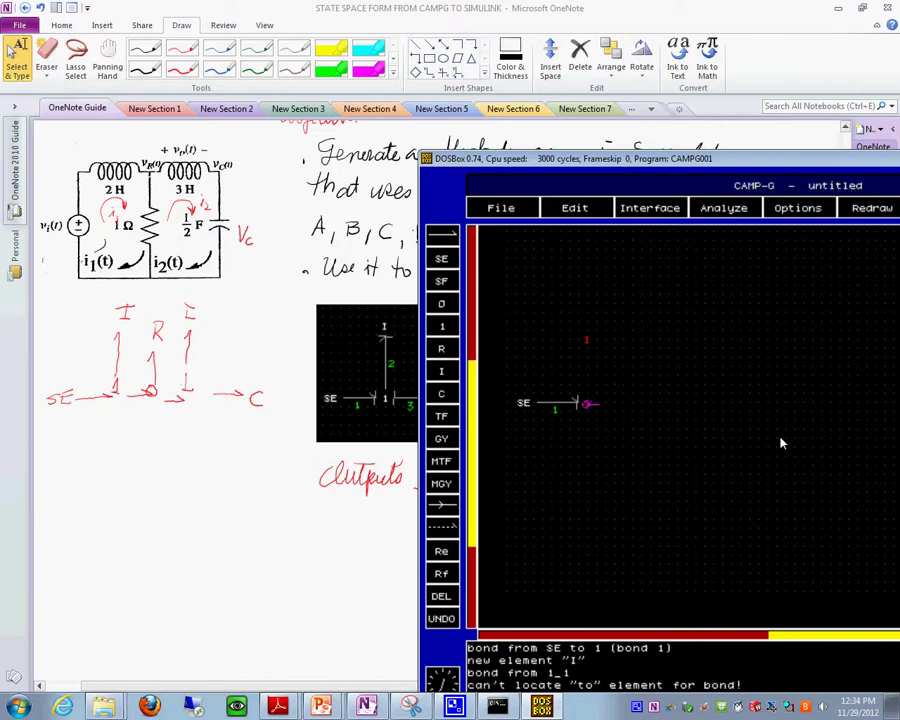
pyautogui.click(588, 390)
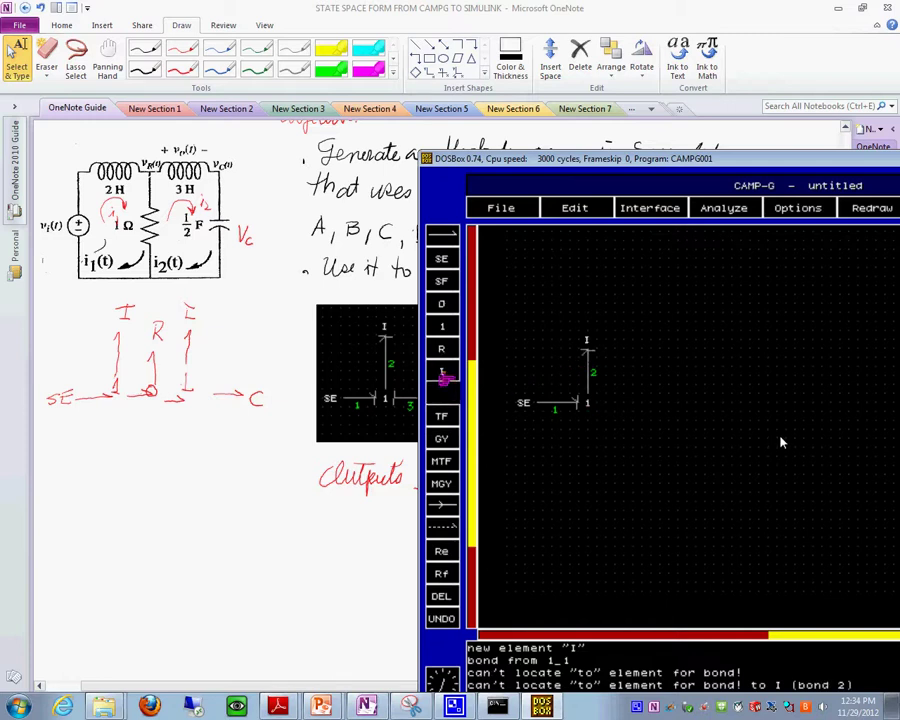
# Add a 0-junction with an R element, a second 1-junction, and a C element.
pyautogui.click(441, 348)
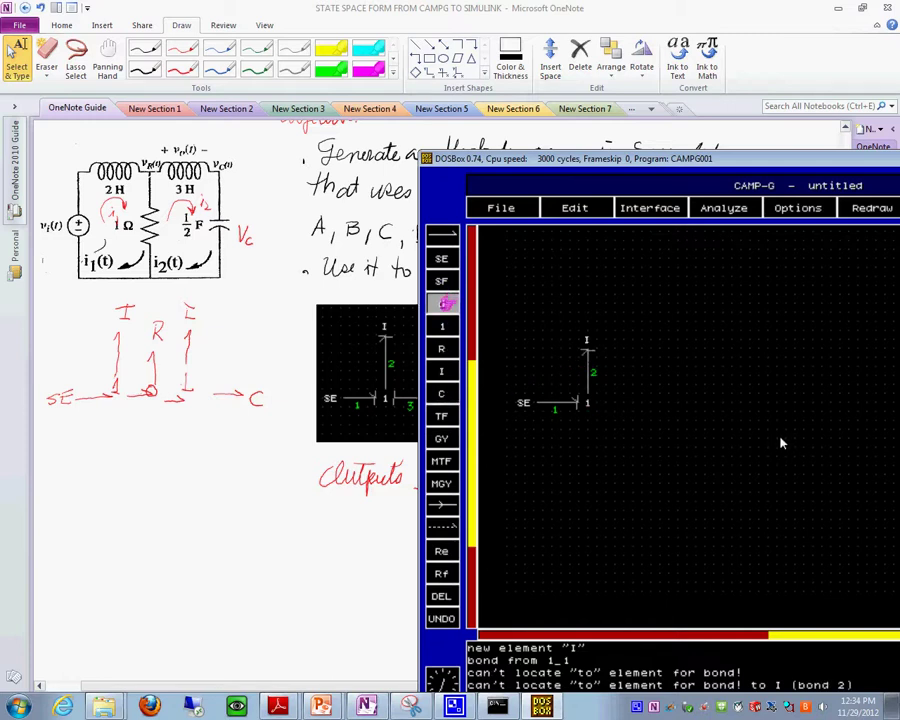
pyautogui.click(636, 399)
pyautogui.click(587, 402)
pyautogui.click(631, 402)
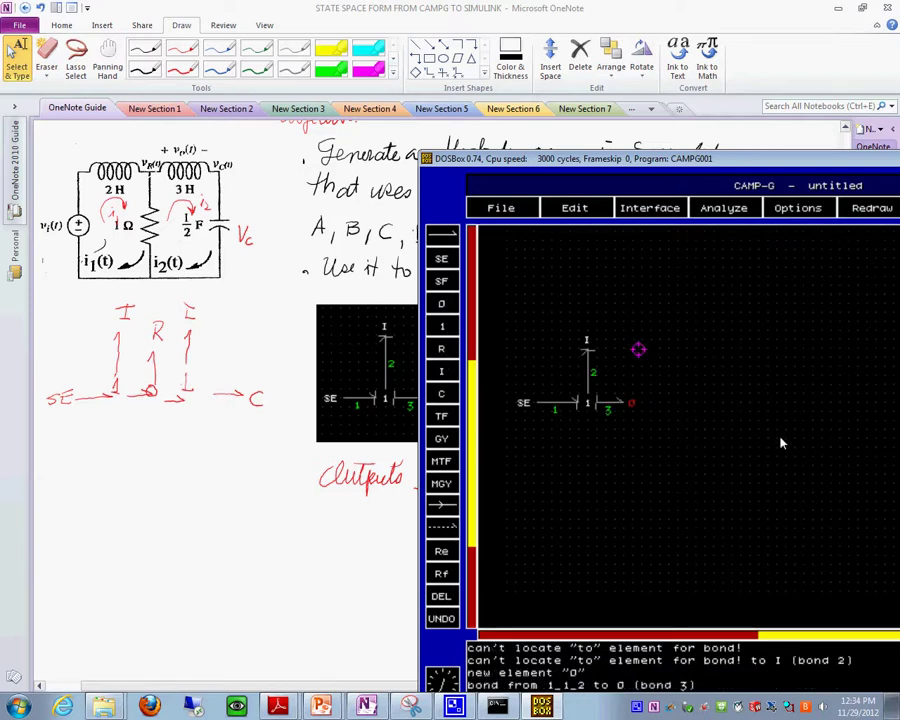
pyautogui.click(629, 346)
pyautogui.click(629, 398)
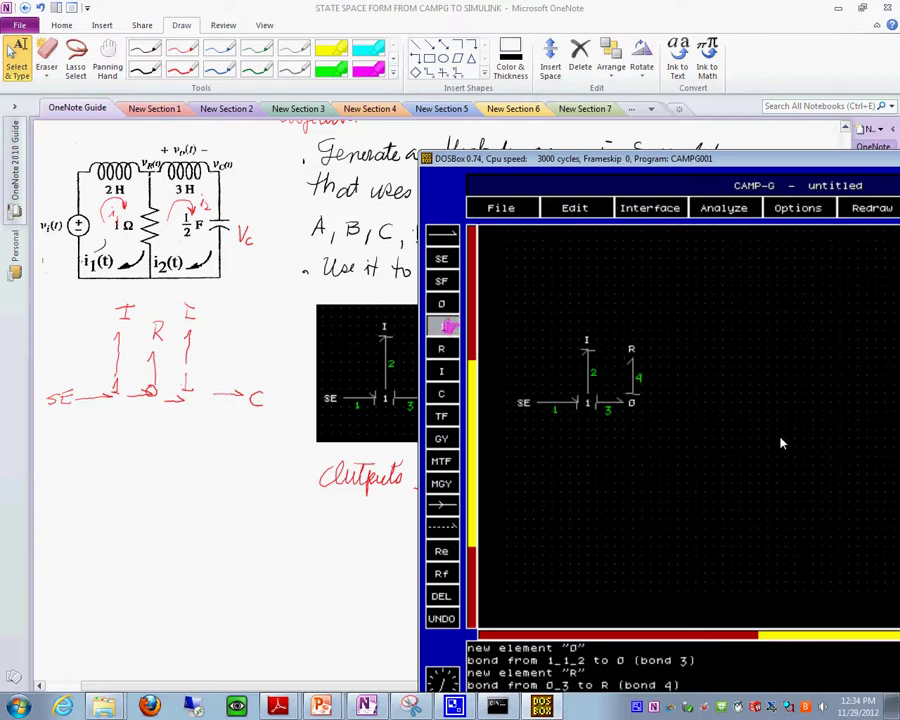
pyautogui.click(685, 401)
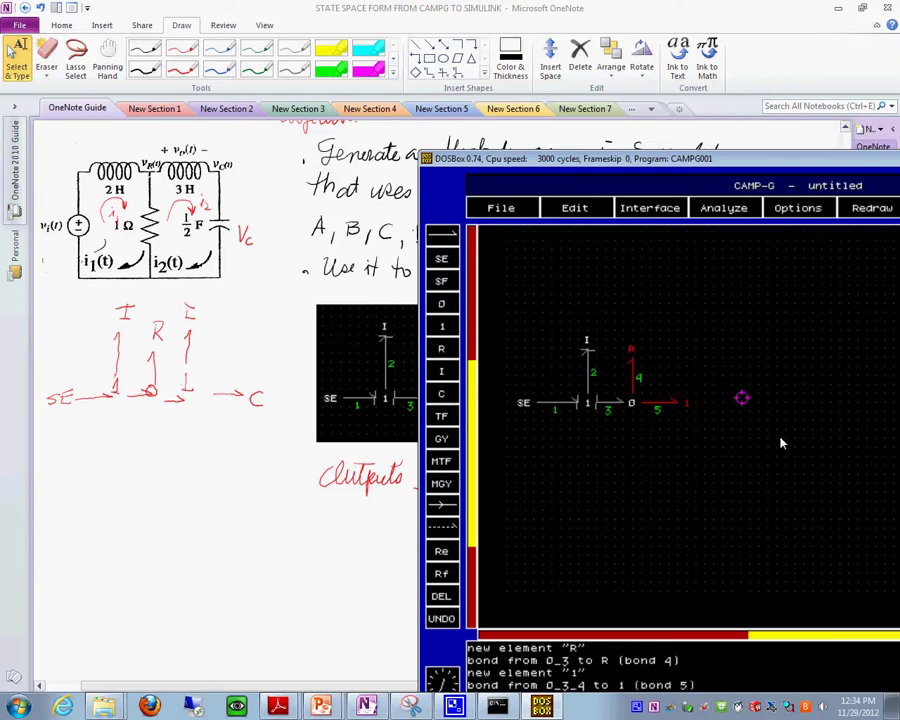
pyautogui.click(739, 403)
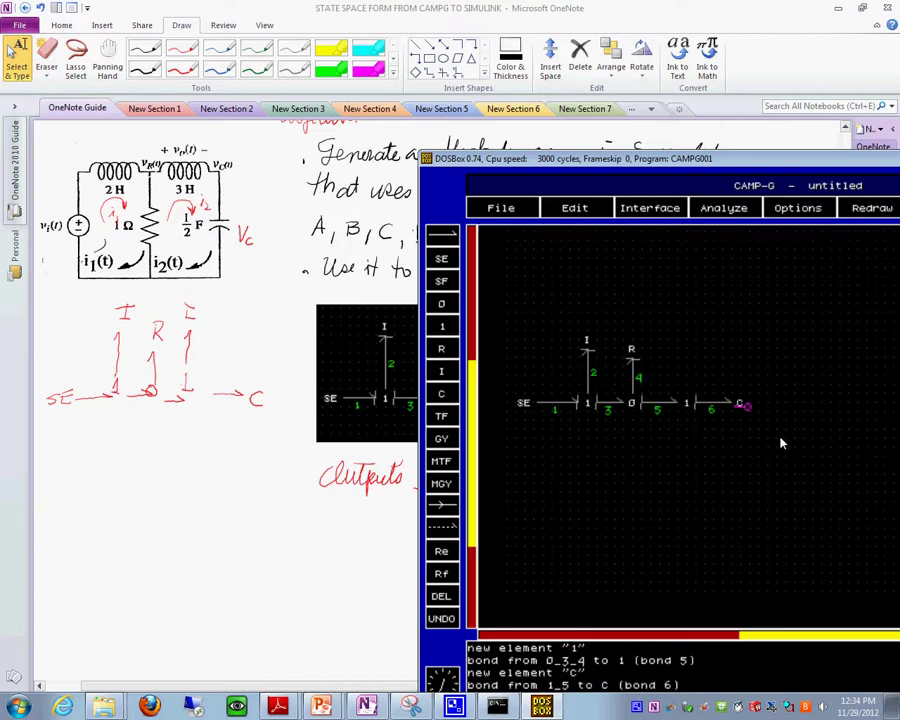
# Delete the bond to C, bond a new I to the right 1-junction, and reconnect C.
pyautogui.click(428, 369)
pyautogui.click(443, 573)
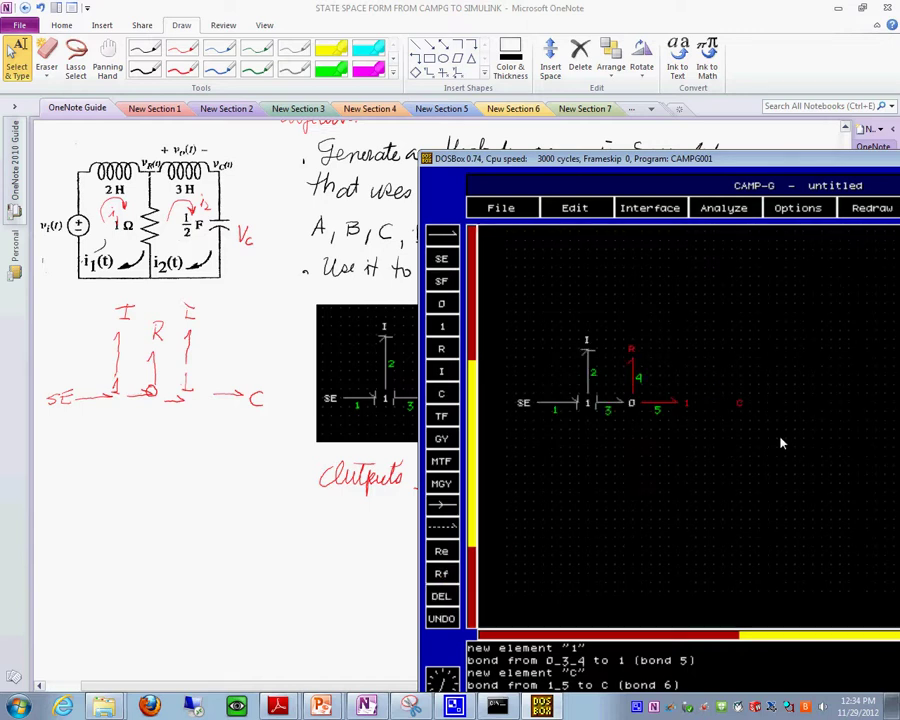
pyautogui.click(710, 397)
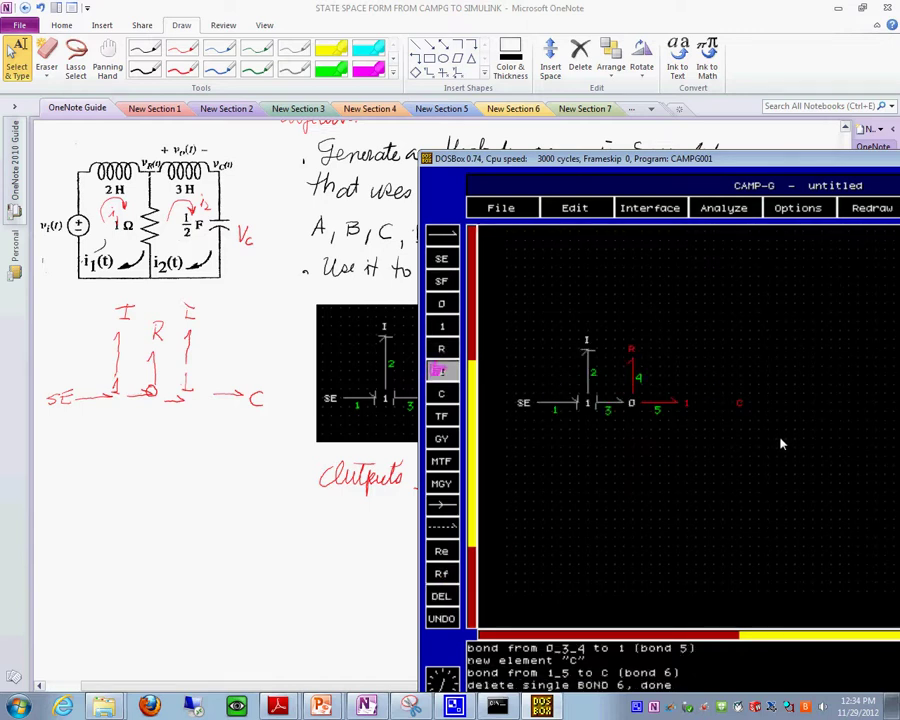
pyautogui.click(686, 342)
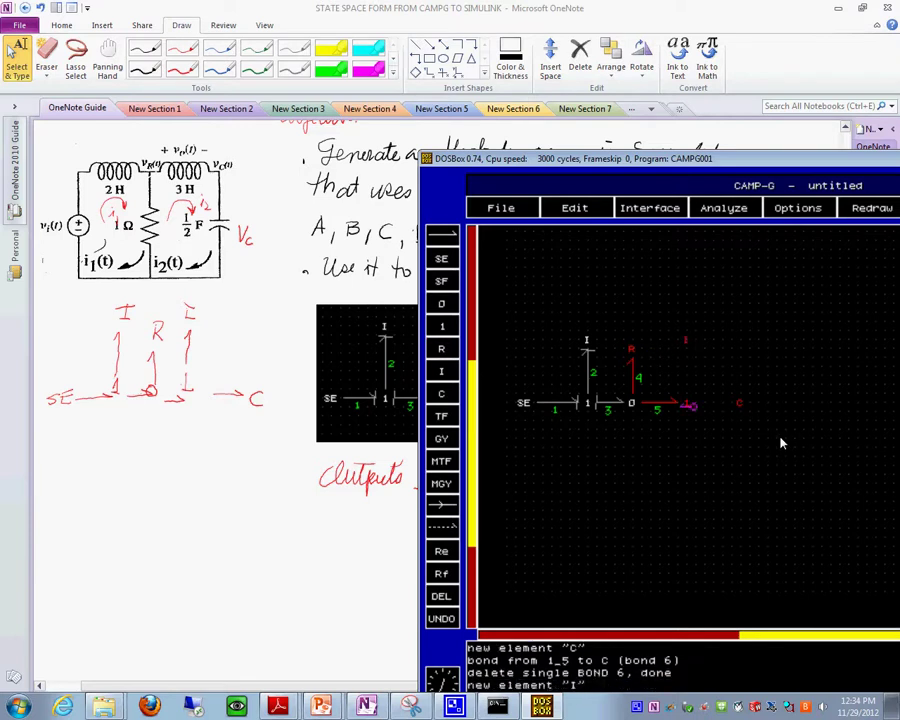
pyautogui.click(686, 403)
pyautogui.click(686, 342)
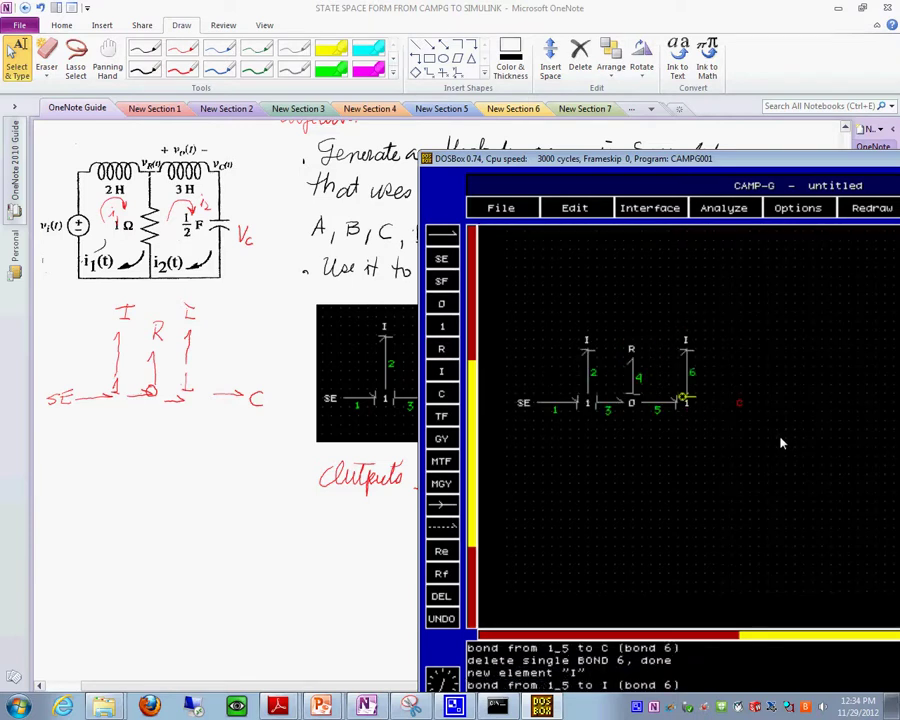
pyautogui.click(686, 403)
pyautogui.click(739, 403)
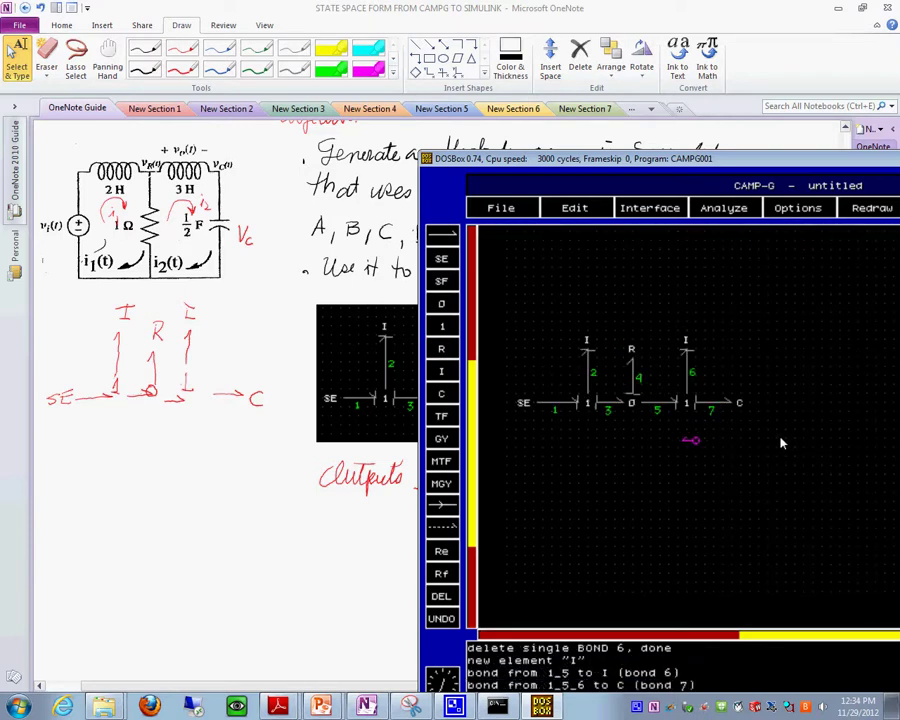
# Export the model through Interface > SIMULINK, discard the unsaved snip, and reposition OneNote.
pyautogui.click(651, 208)
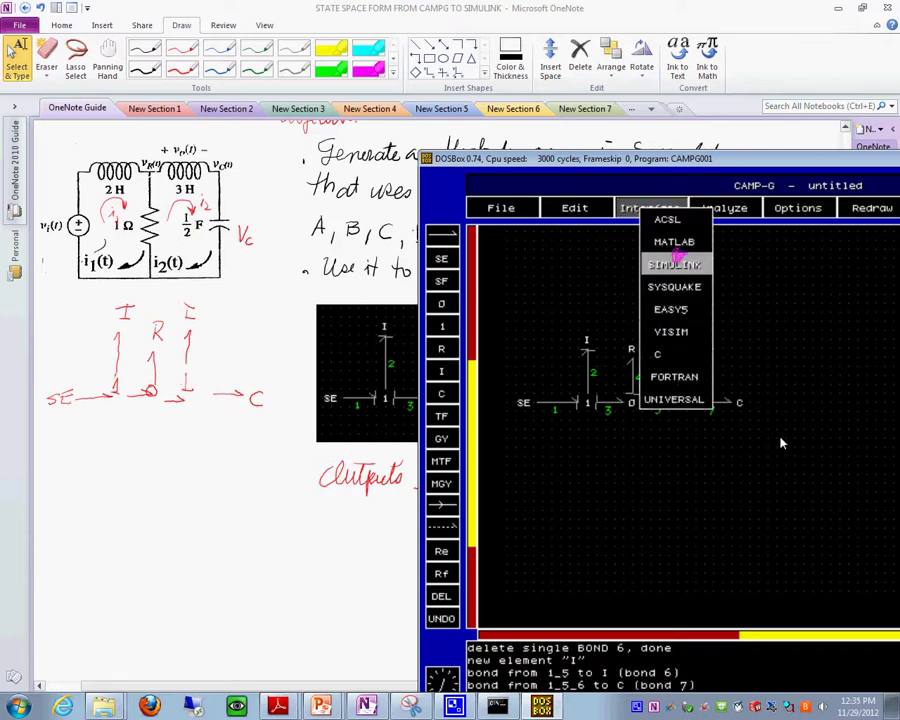
pyautogui.click(674, 265)
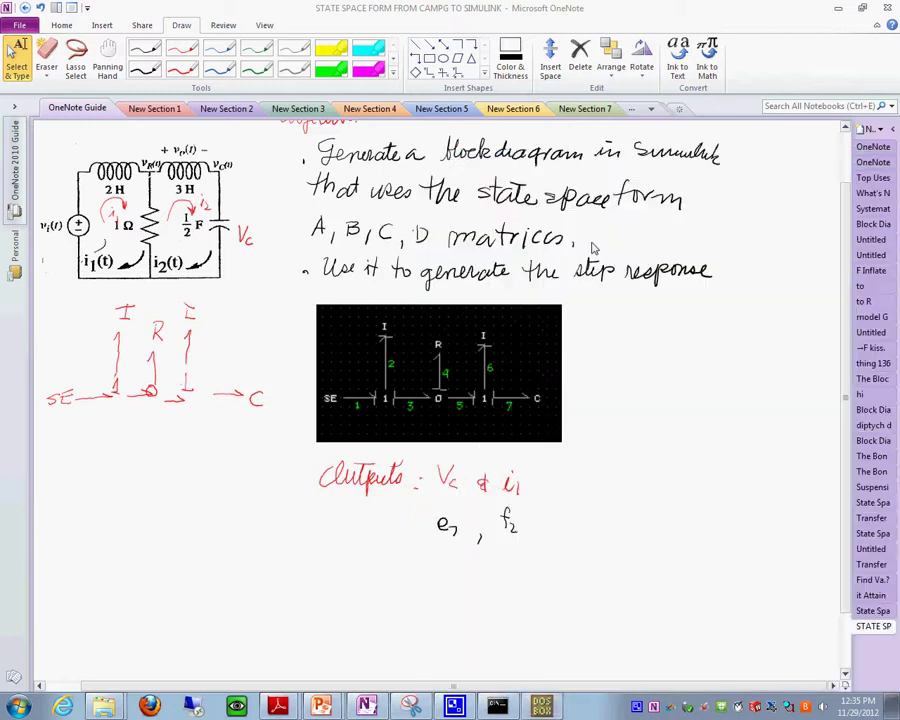
pyautogui.click(860, 9)
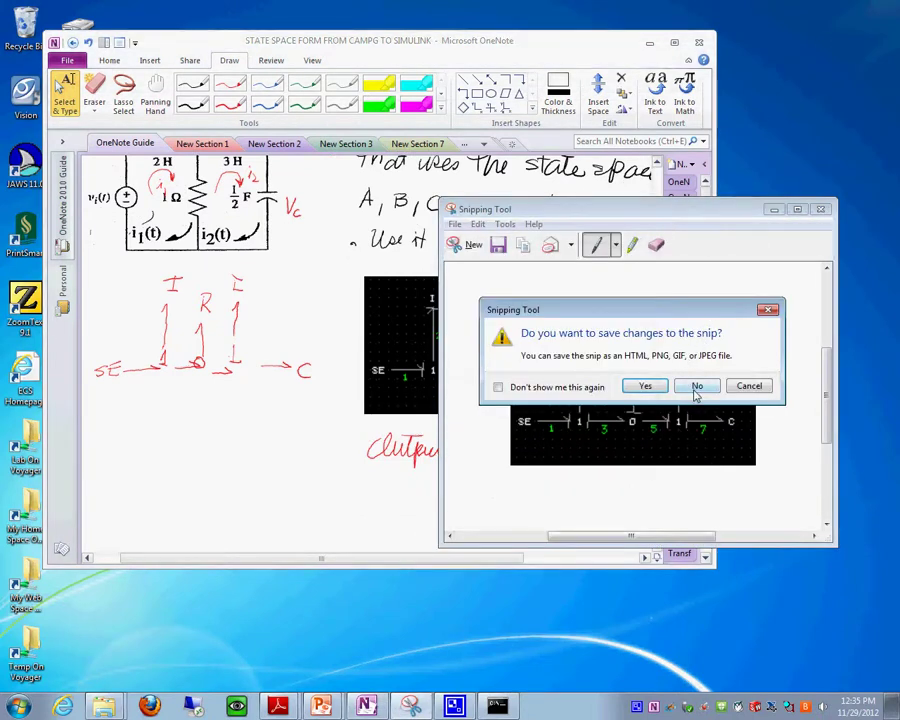
pyautogui.click(694, 387)
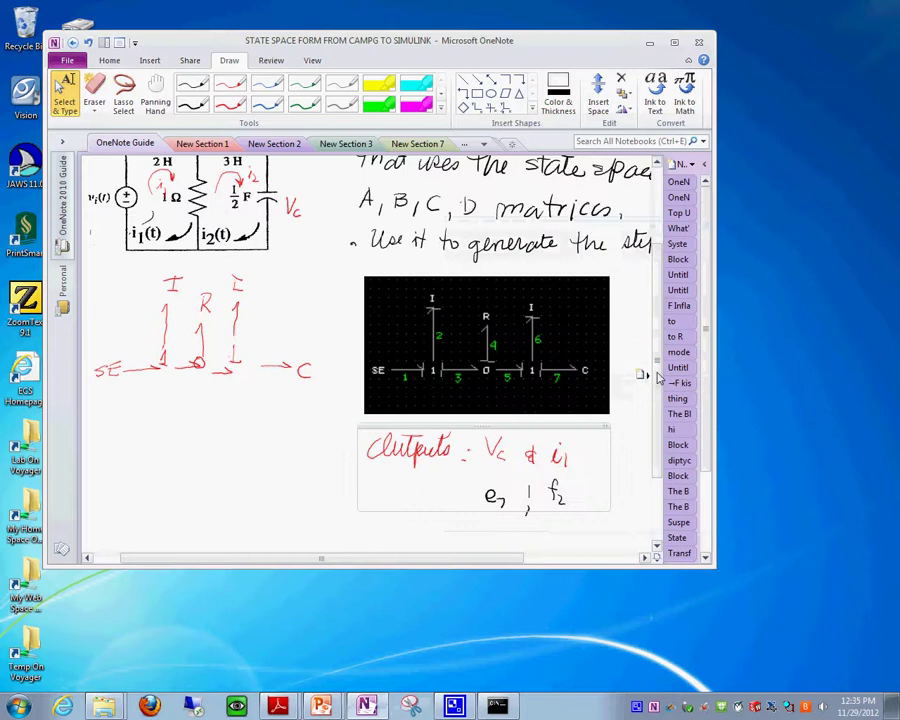
pyautogui.moveTo(541, 49); pyautogui.dragTo(589, 45)
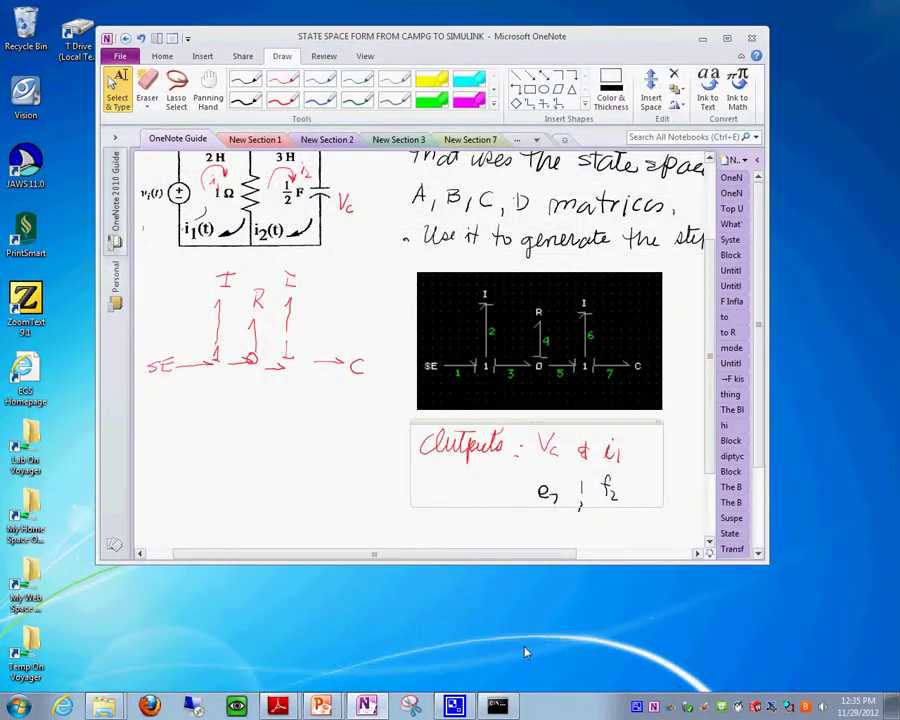
# Dismiss CAMP-G's files-generated message, then enlarge and move the OneNote window.
pyautogui.click(497, 704)
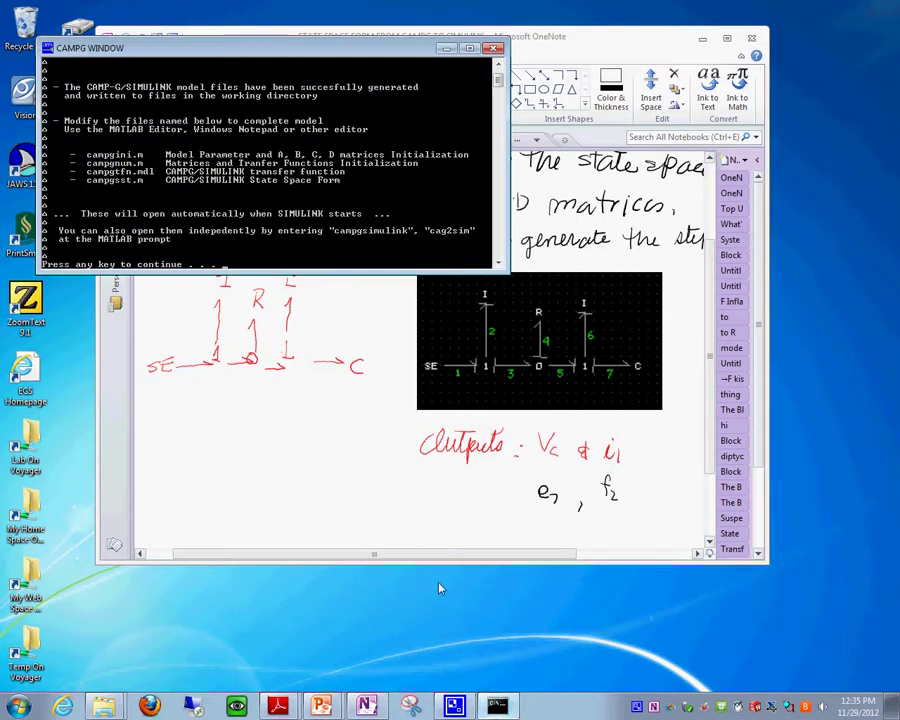
pyautogui.press('Return')
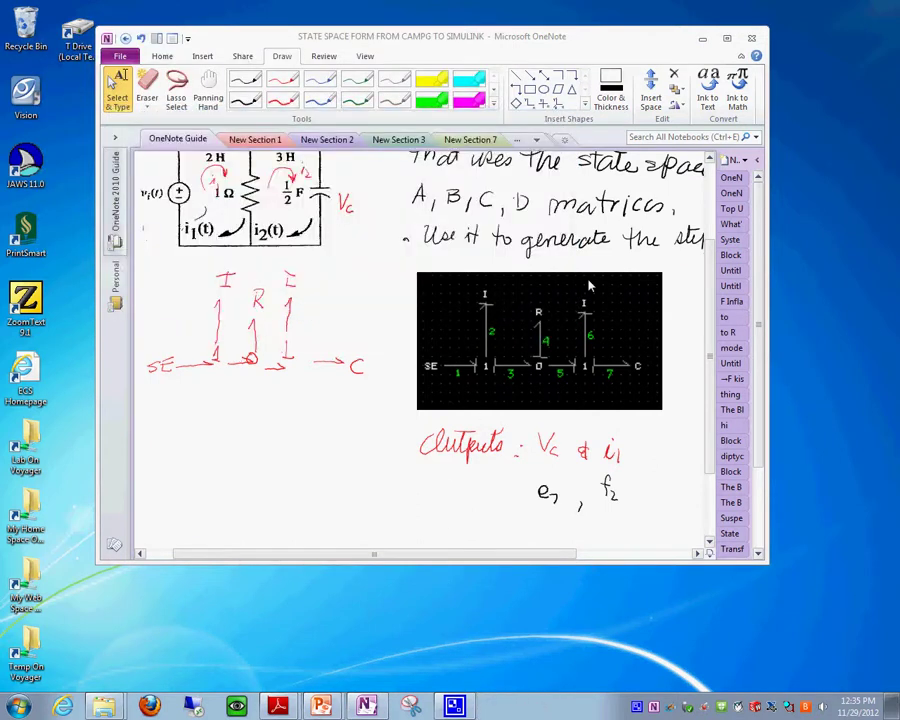
pyautogui.scroll(-3, 762, 348)
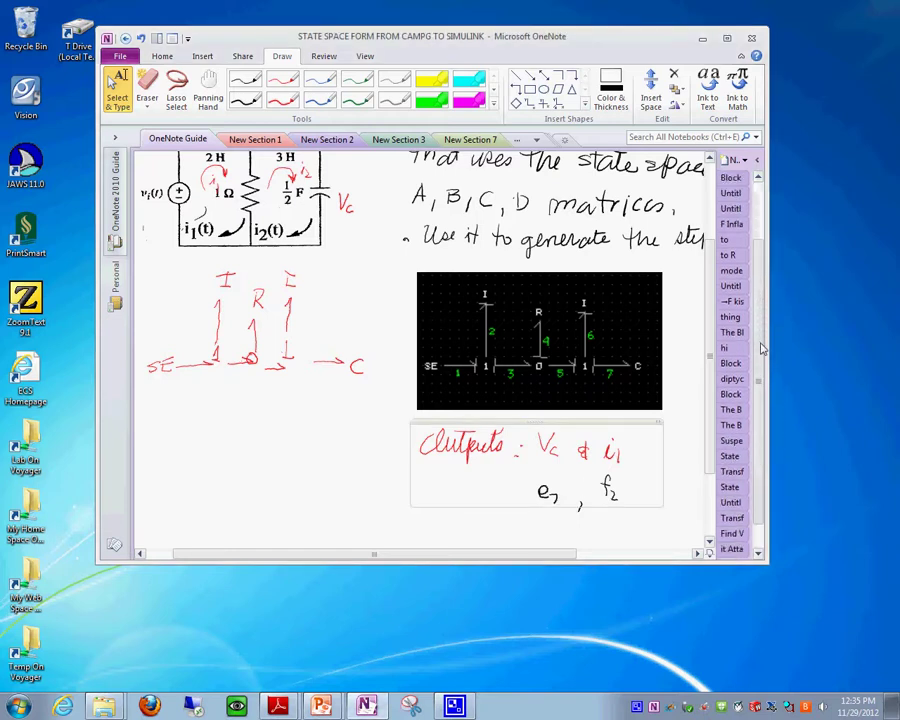
pyautogui.scroll(-1, 762, 348)
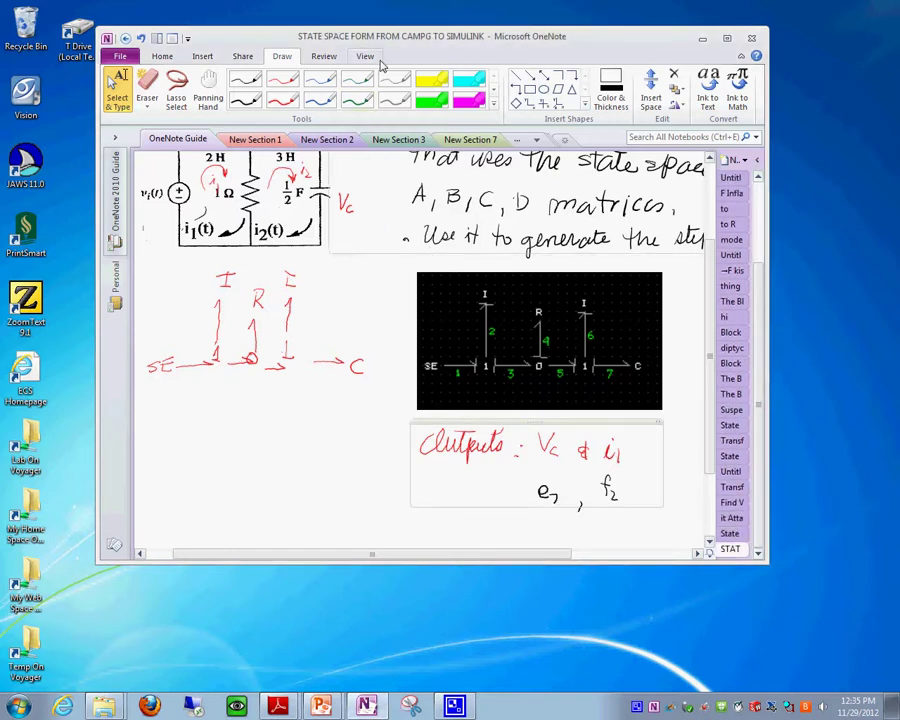
pyautogui.moveTo(363, 564); pyautogui.dragTo(358, 631)
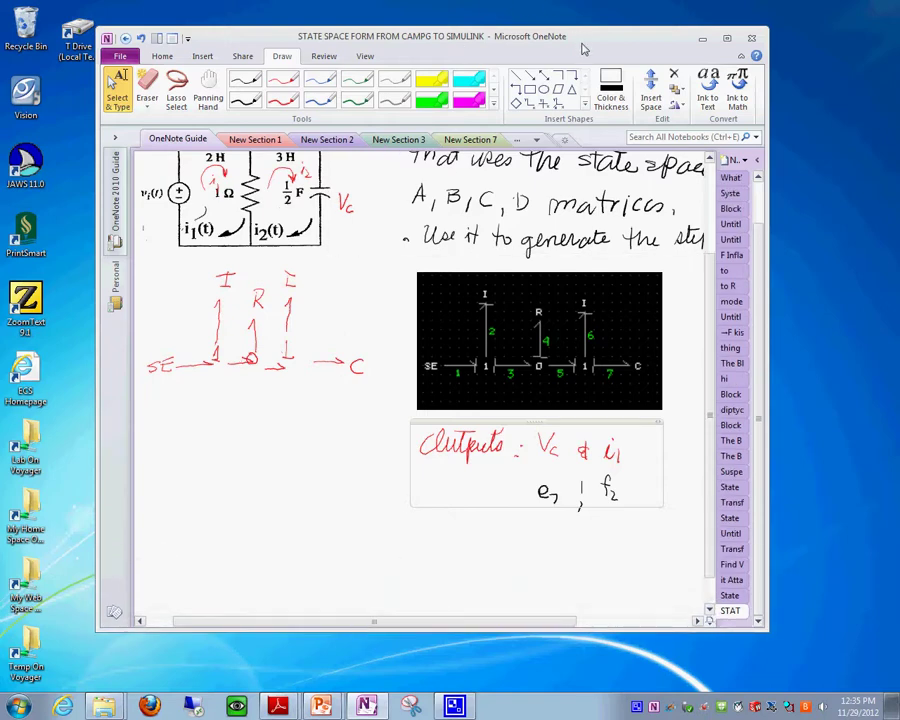
pyautogui.moveTo(588, 40); pyautogui.dragTo(605, 318)
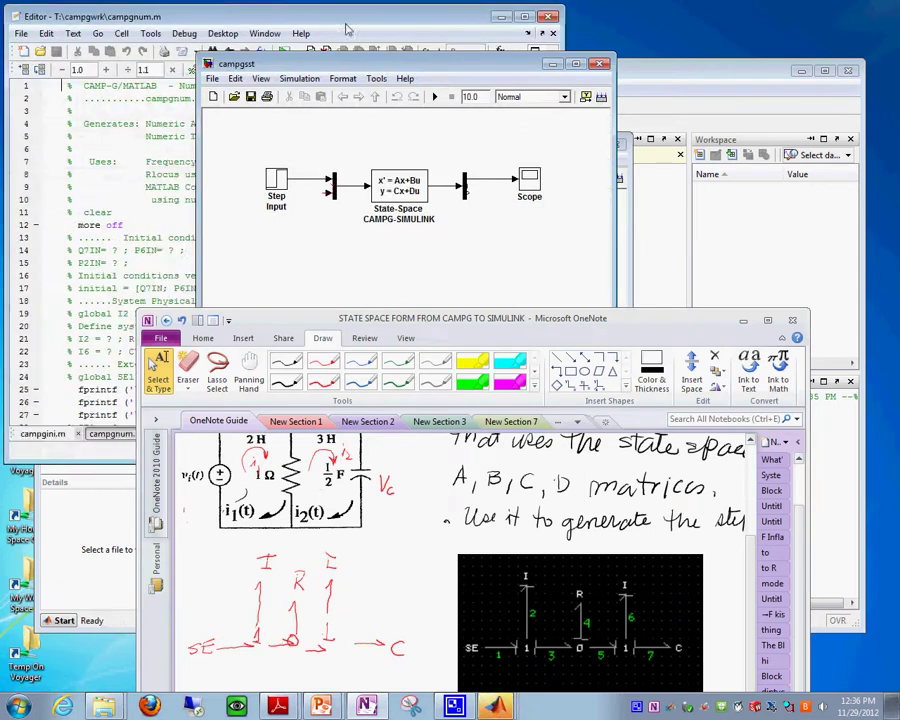
# Move the campgsst model window to the upper right and show campgini.m in the editor.
pyautogui.moveTo(367, 67); pyautogui.dragTo(717, 21)
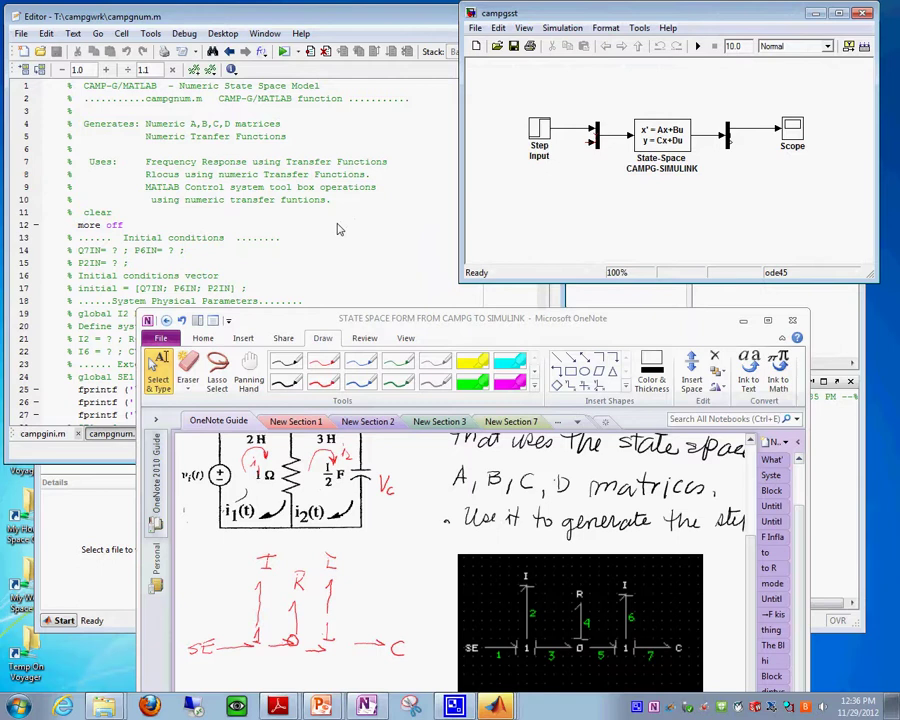
pyautogui.click(337, 229)
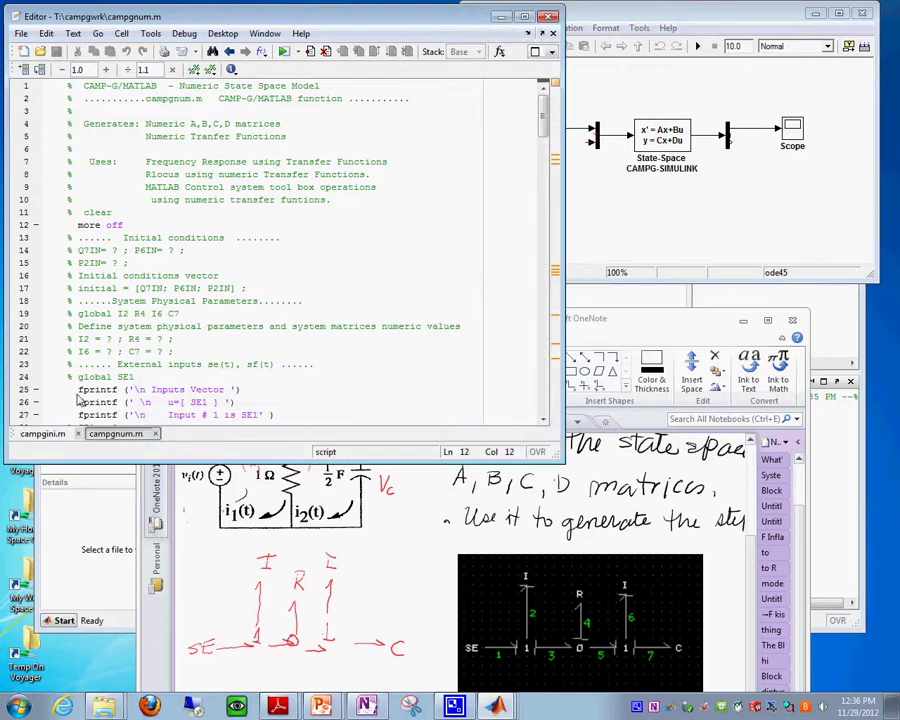
pyautogui.click(53, 435)
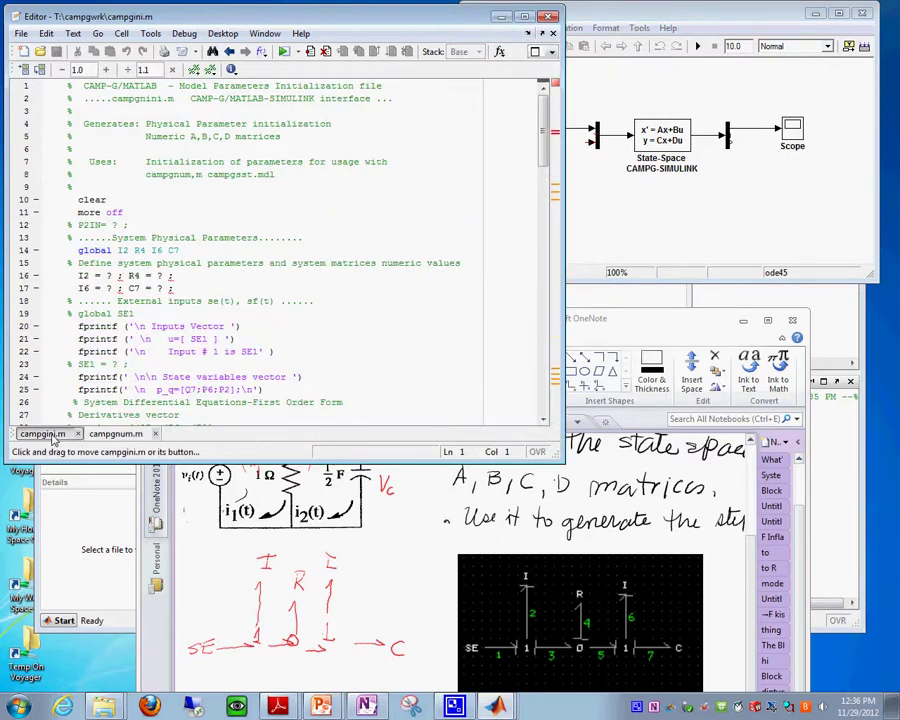
pyautogui.click(115, 434)
pyautogui.click(52, 435)
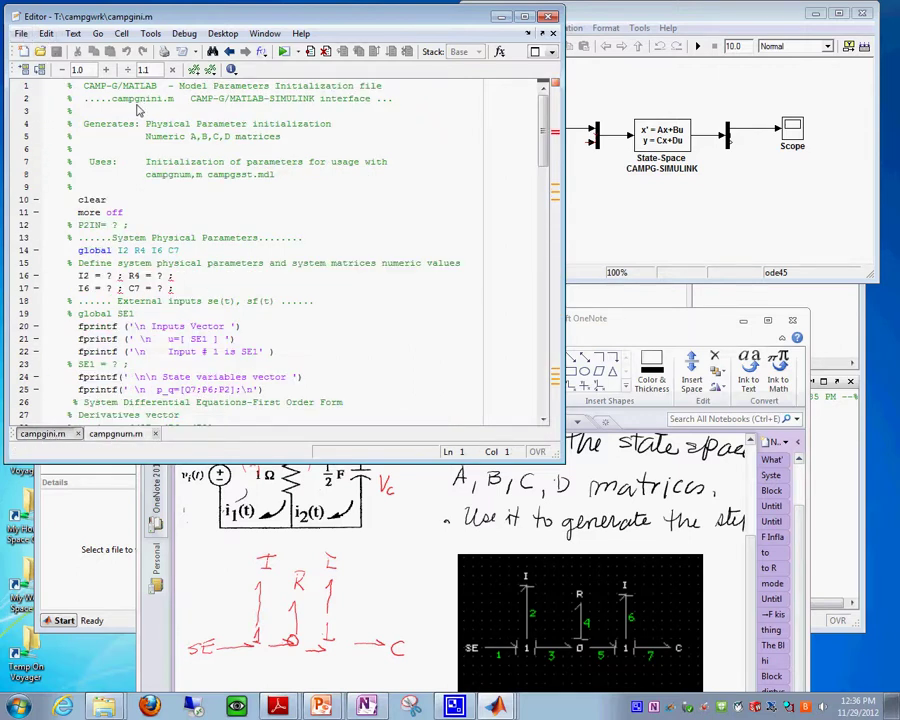
pyautogui.click(20, 33)
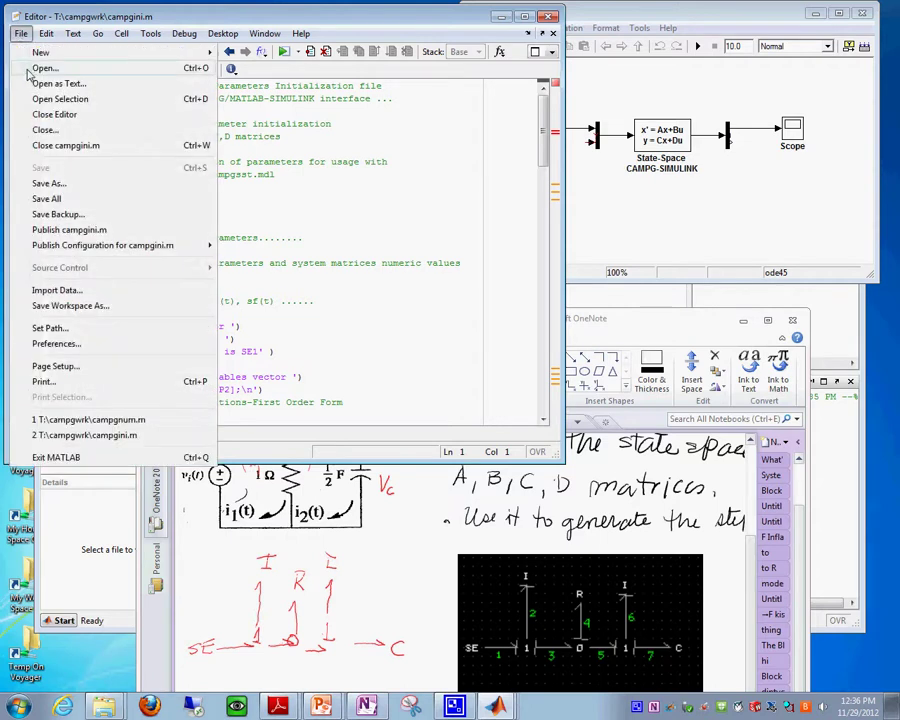
# In Preferences > Fonts, set the desktop code font style to Bold and size 18.
pyautogui.click(68, 344)
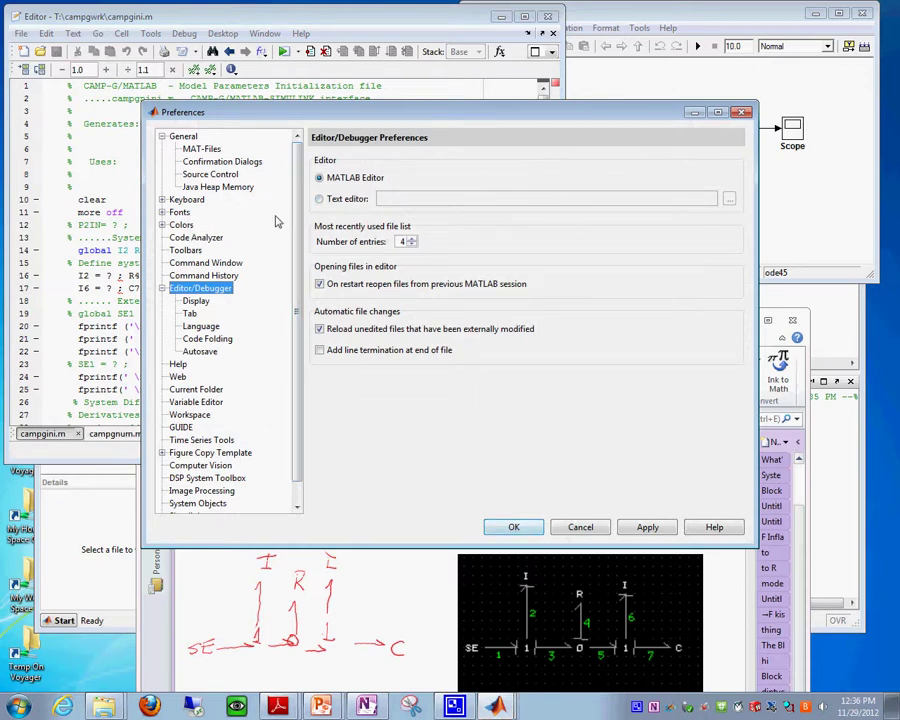
pyautogui.click(180, 212)
pyautogui.click(668, 191)
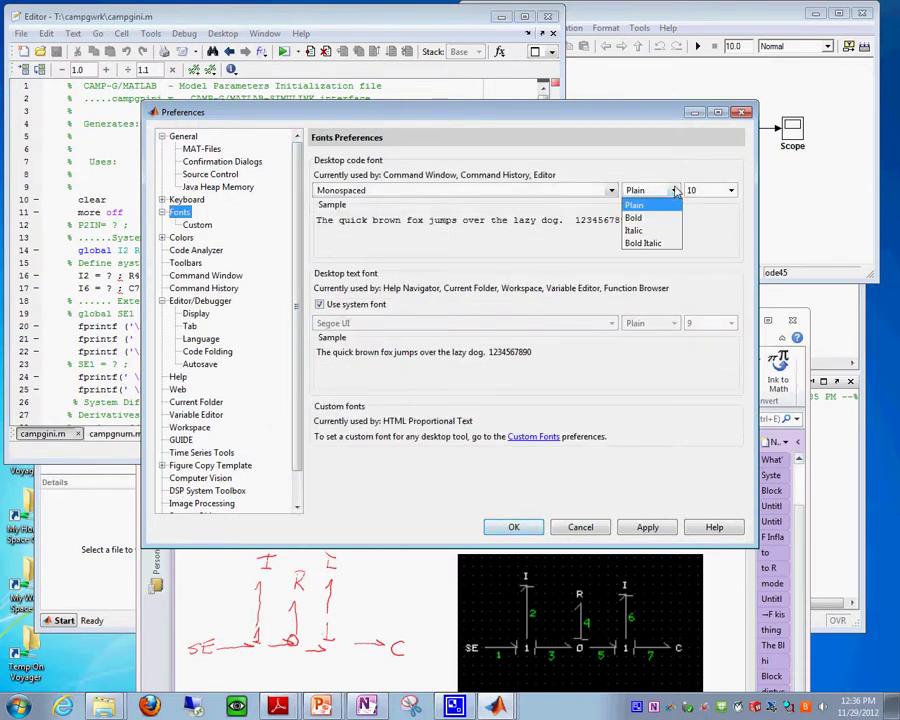
pyautogui.click(655, 218)
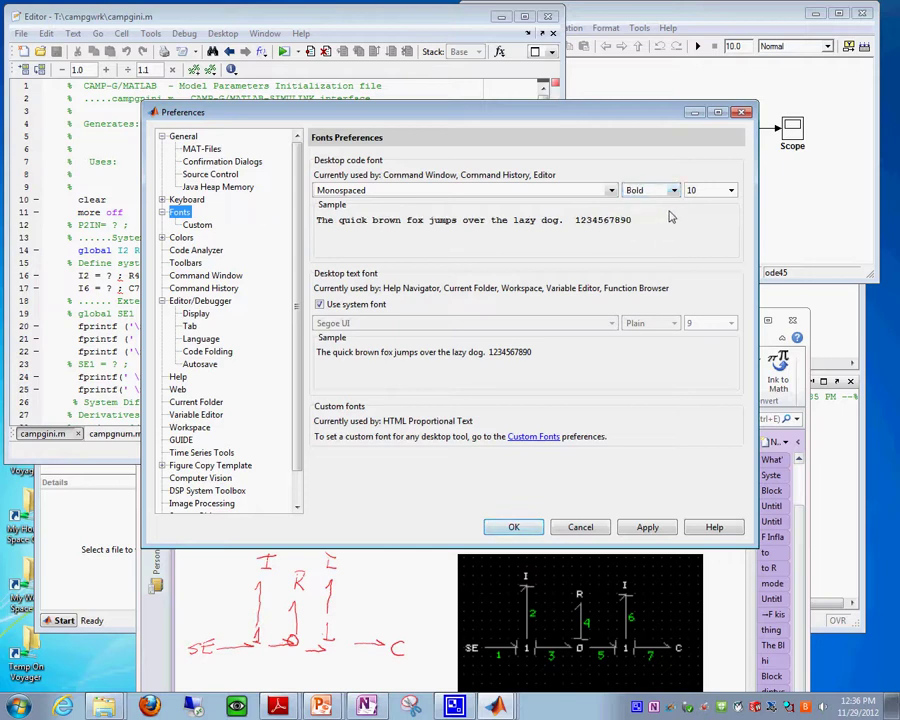
pyautogui.click(731, 190)
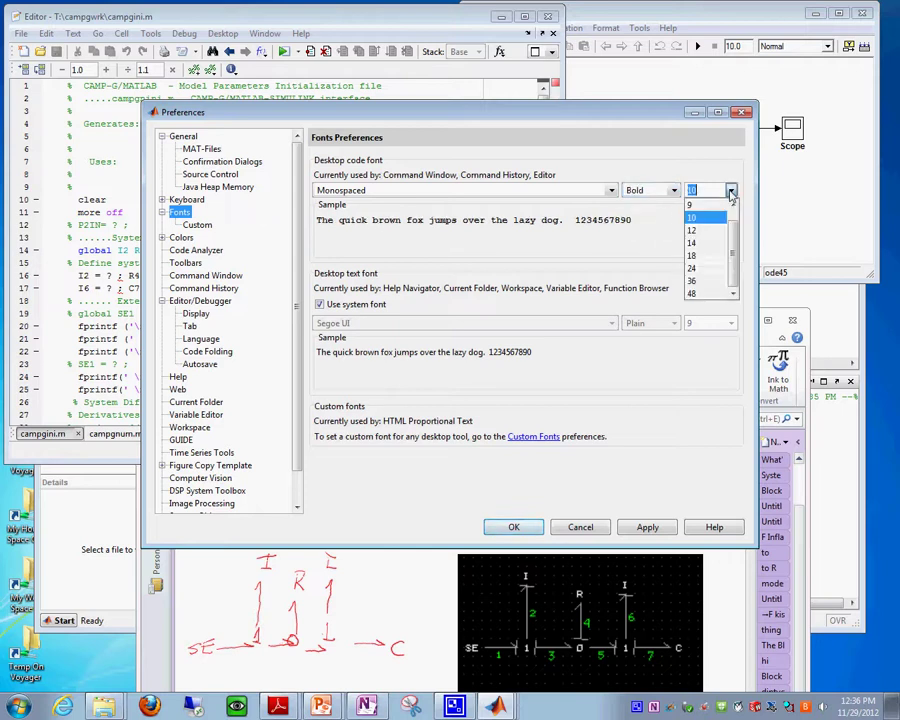
pyautogui.click(705, 255)
pyautogui.click(514, 528)
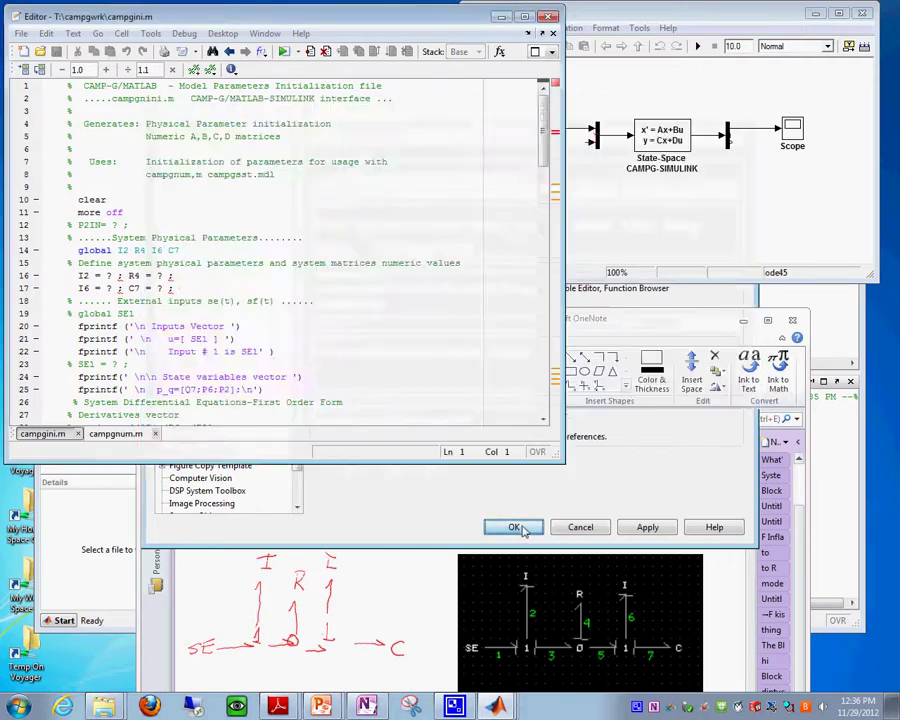
pyautogui.scroll(-1, 329, 240)
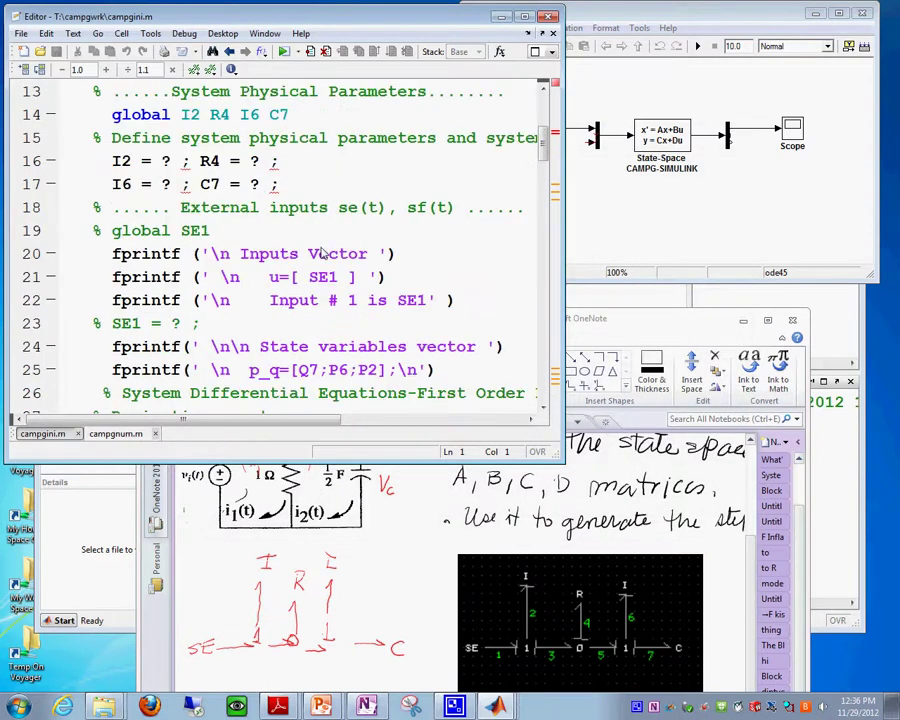
pyautogui.scroll(-3, 248, 330)
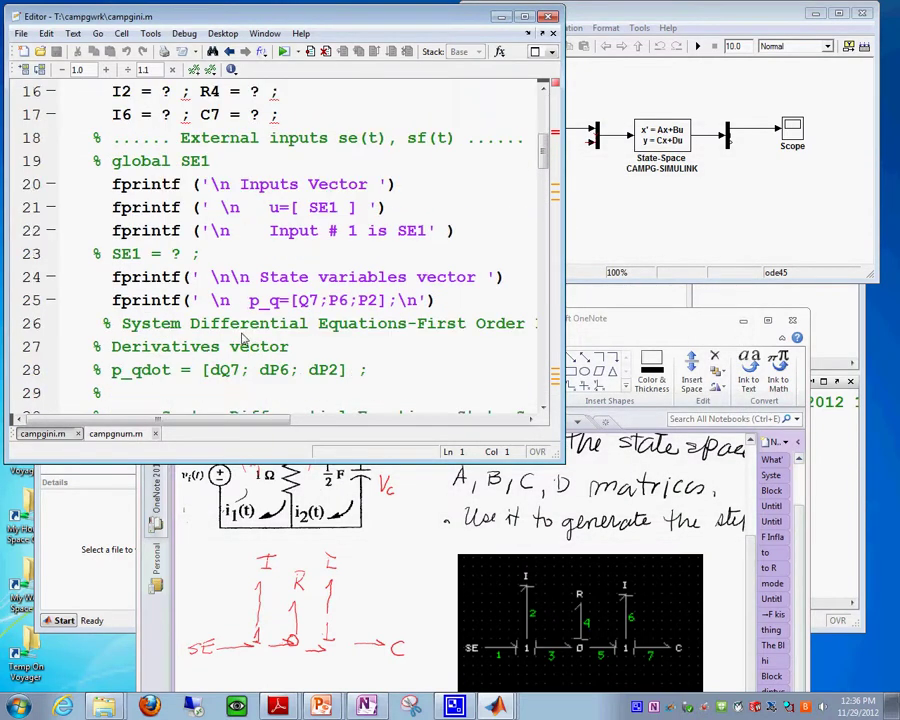
pyautogui.scroll(4, 242, 340)
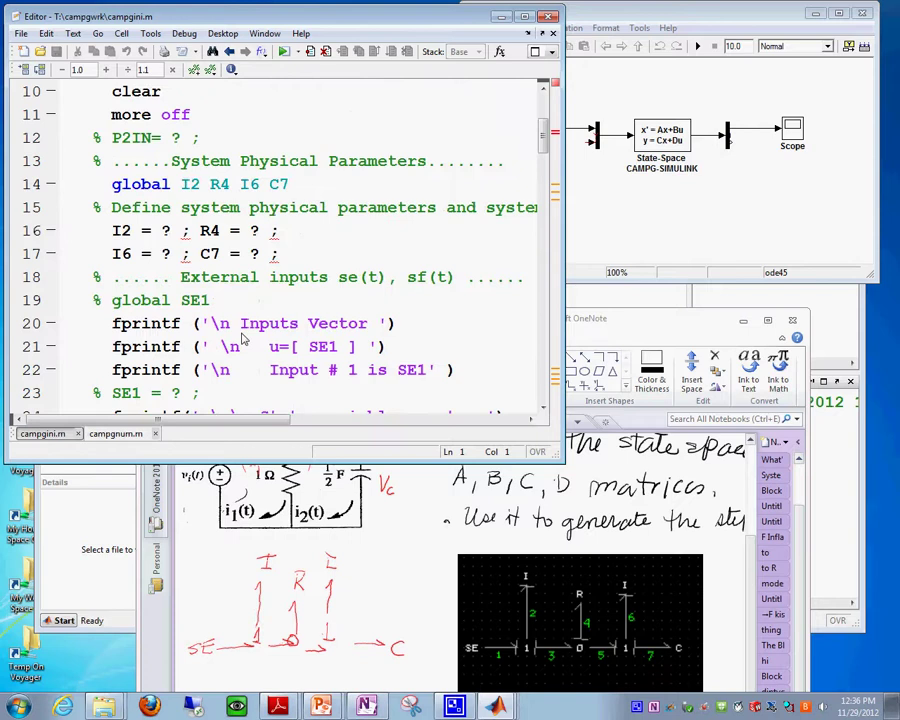
pyautogui.scroll(3, 242, 340)
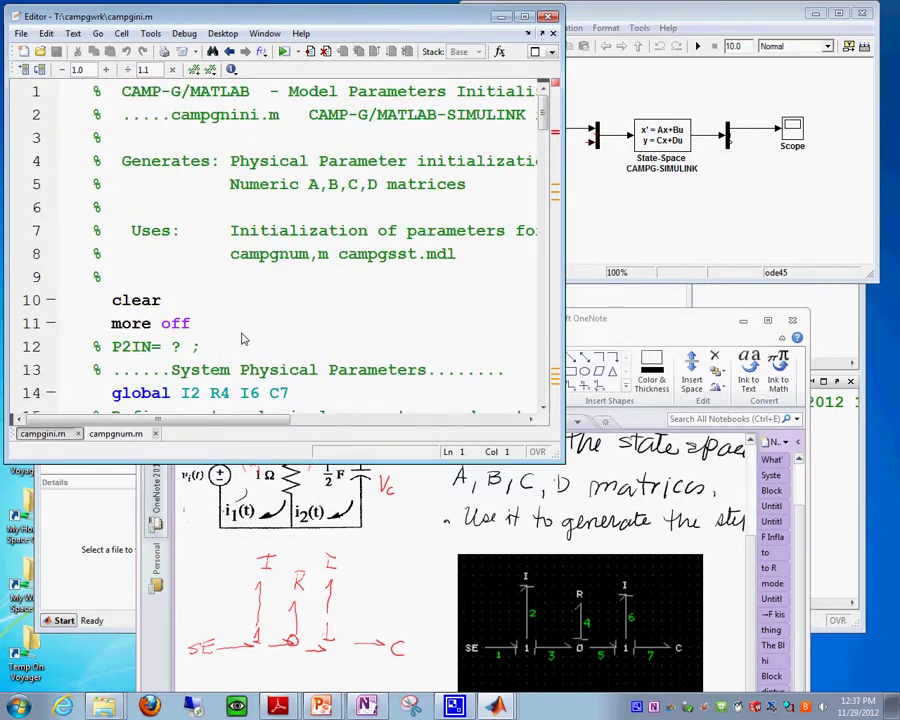
pyautogui.scroll(-1, 241, 339)
pyautogui.scroll(1, 246, 330)
pyautogui.moveTo(302, 184); pyautogui.dragTo(386, 184)
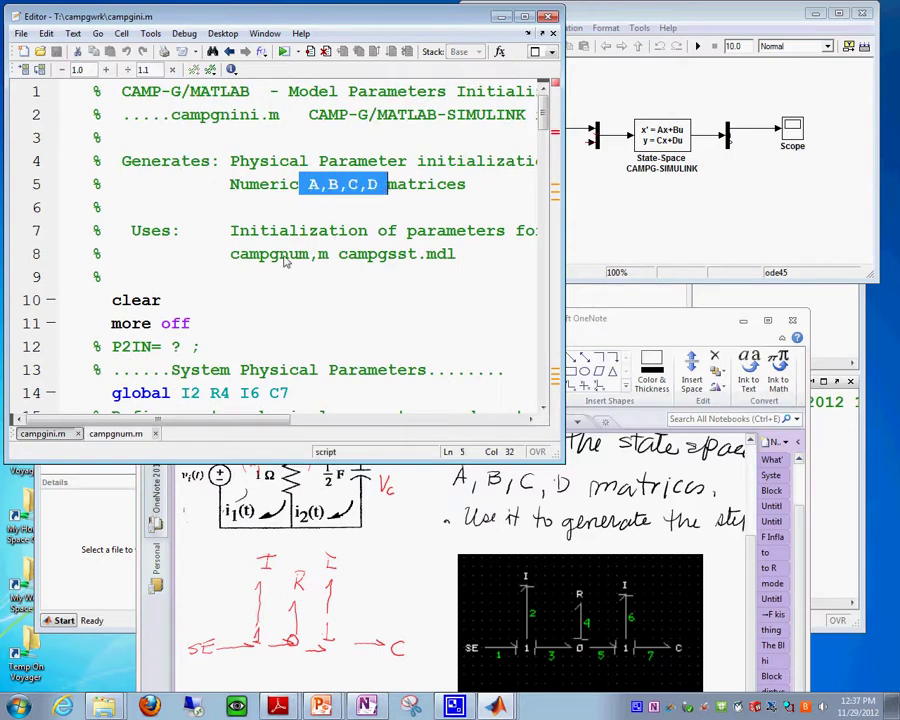
pyautogui.scroll(-1, 237, 281)
pyautogui.scroll(-2, 240, 284)
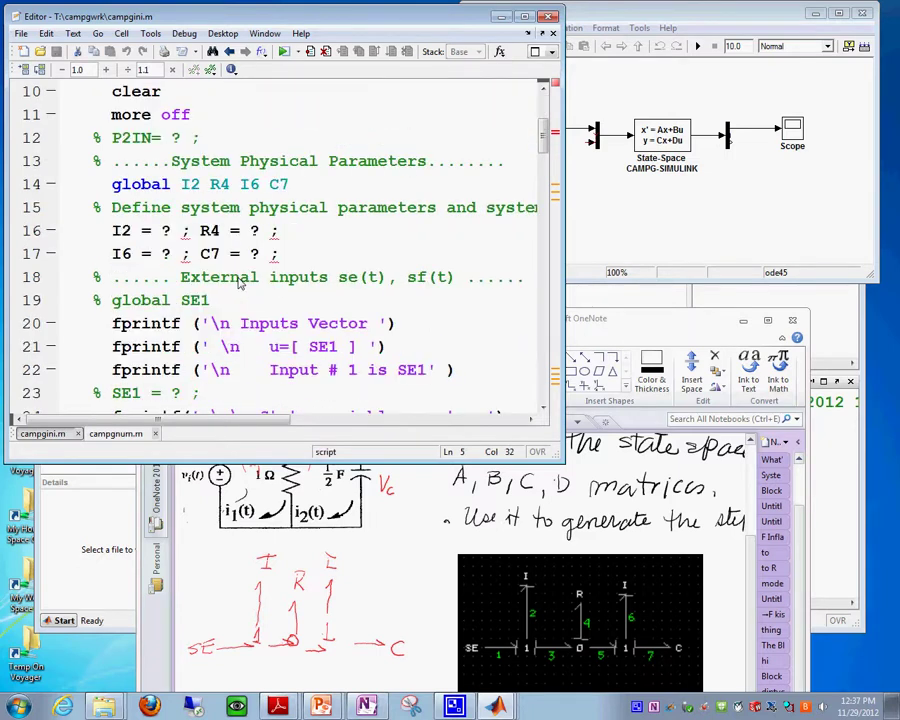
pyautogui.click(164, 233)
# Replace the placeholders with I2 = 3, I6 = 5 and R4 = 2.
pyautogui.write('3')
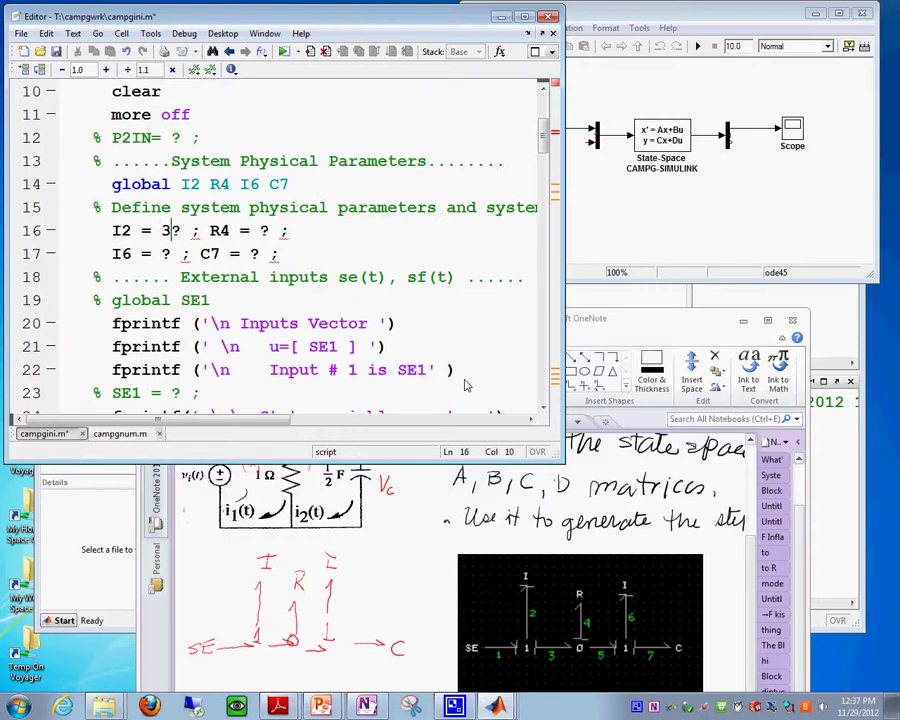
pyautogui.press('Delete')
pyautogui.press('Down')
pyautogui.press('Left')
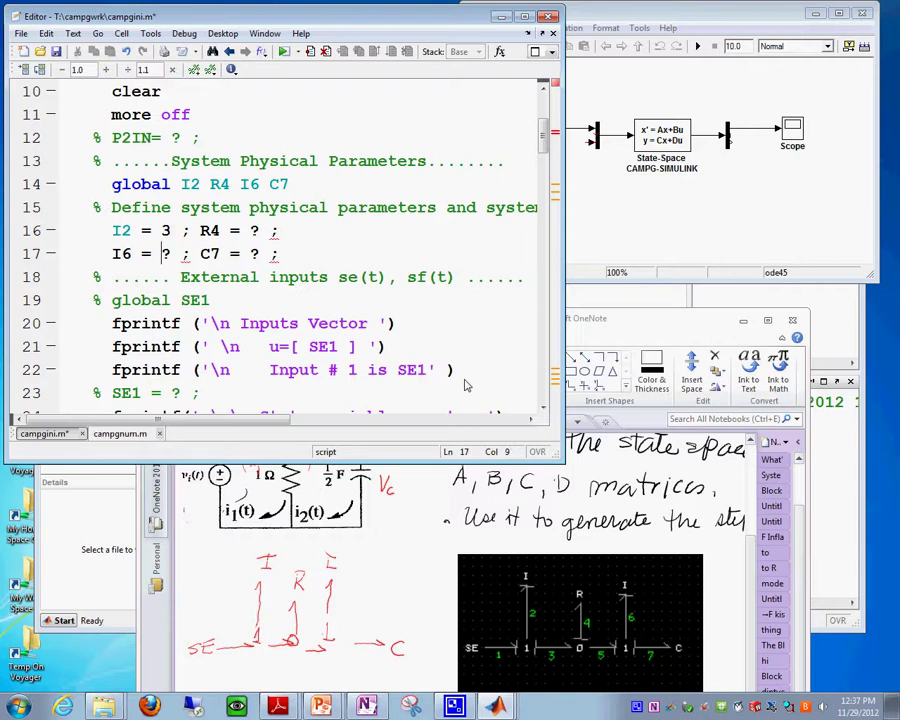
pyautogui.write('5')
pyautogui.press('Delete')
pyautogui.press('Up')
pyautogui.press('Right')
pyautogui.press('Right')
pyautogui.press('Right')
pyautogui.press('Right')
pyautogui.press('Right')
pyautogui.press('Right')
pyautogui.press('Right')
pyautogui.press('Right')
pyautogui.write('2')
pyautogui.press('Delete')
# Set C7 = 1/40, replacing its '?' placeholder.
pyautogui.press('Down')
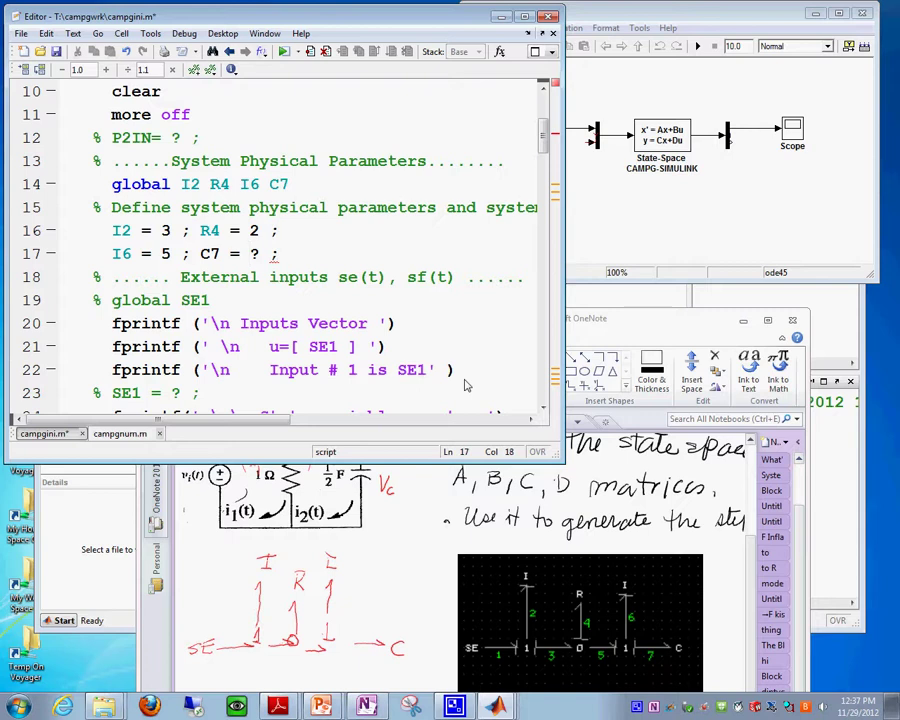
pyautogui.write('1/')
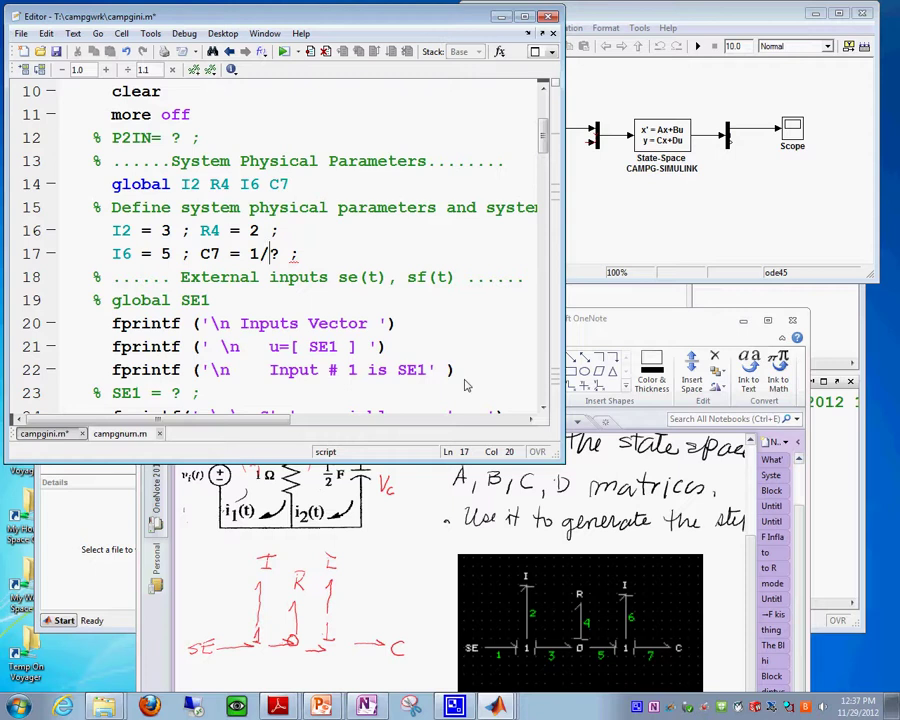
pyautogui.write('40')
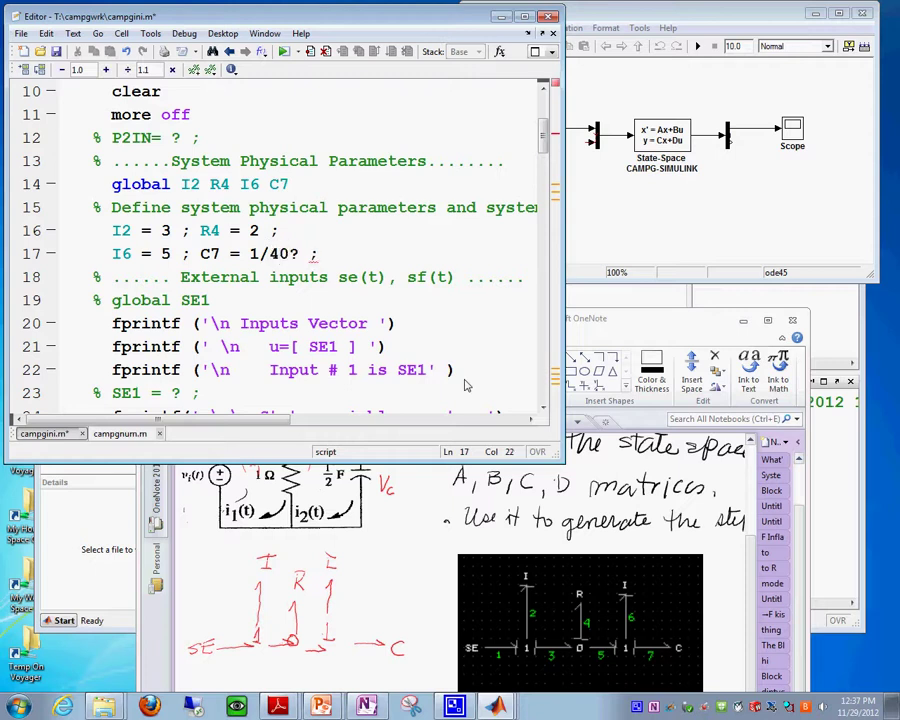
pyautogui.press('BackSpace')
pyautogui.write('0')
pyautogui.press('Delete')
pyautogui.click(312, 279)
pyautogui.scroll(-1, 272, 300)
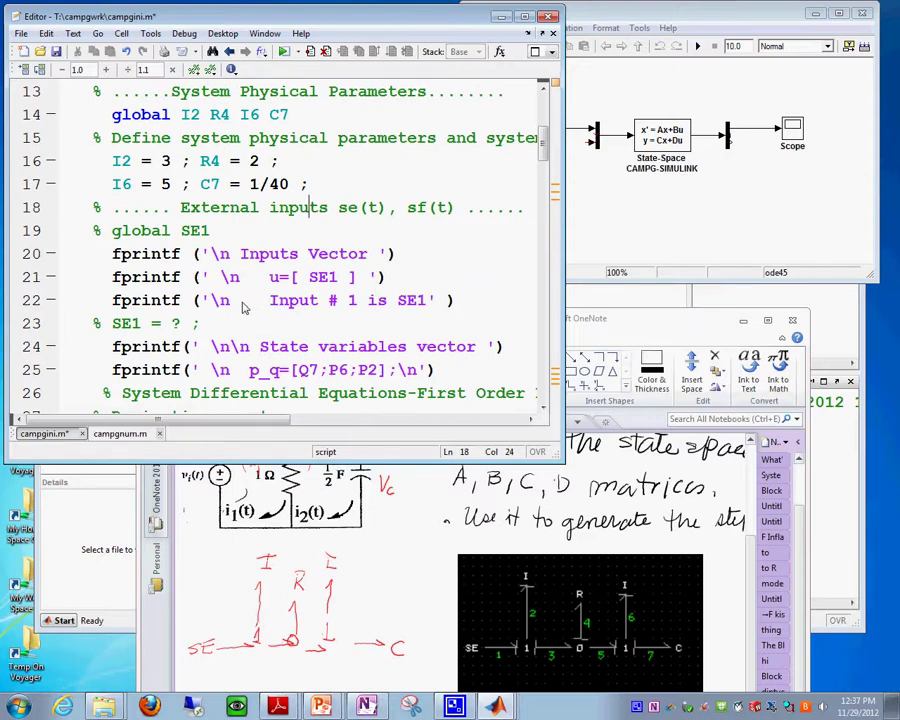
# Scroll to lines 31–44 and highlight the dQ7, dP6 and dP2 state equations.
pyautogui.scroll(-2, 178, 296)
pyautogui.scroll(-2, 178, 296)
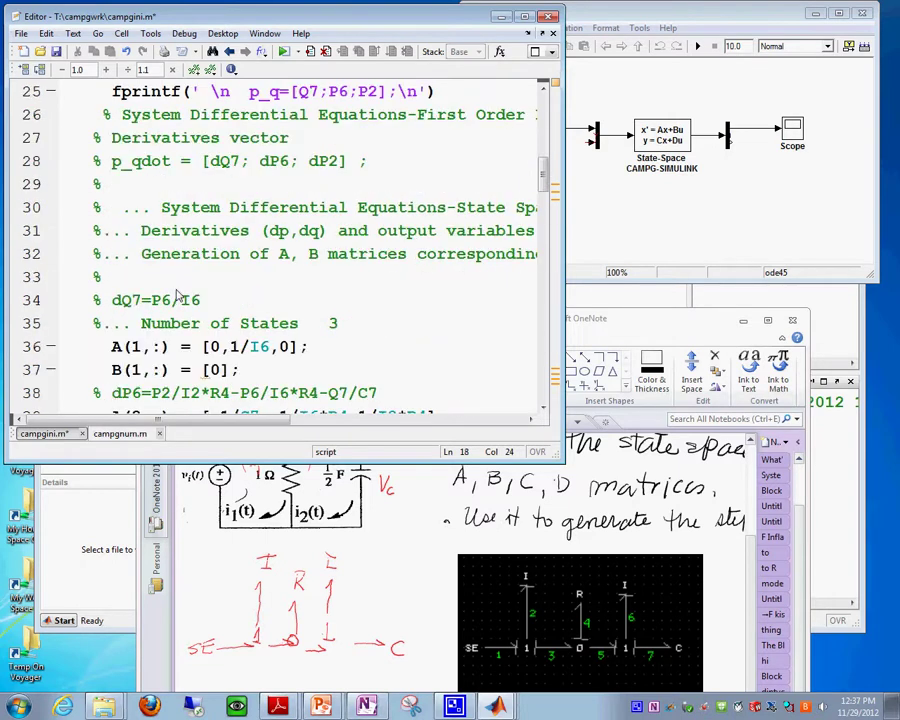
pyautogui.scroll(-3, 178, 296)
pyautogui.scroll(1, 60, 308)
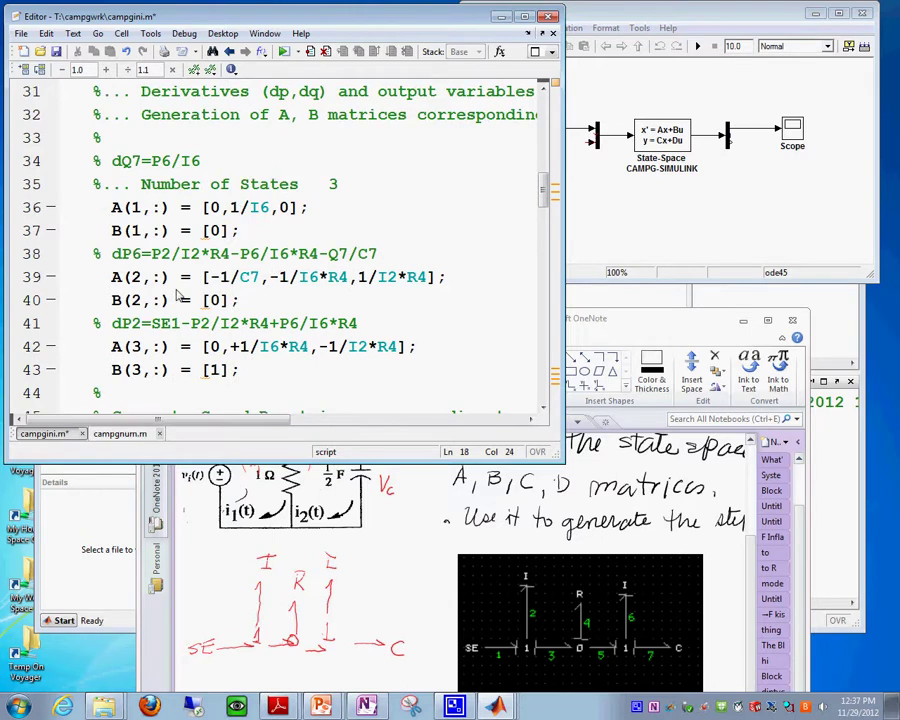
pyautogui.moveTo(200, 160); pyautogui.dragTo(73, 163)
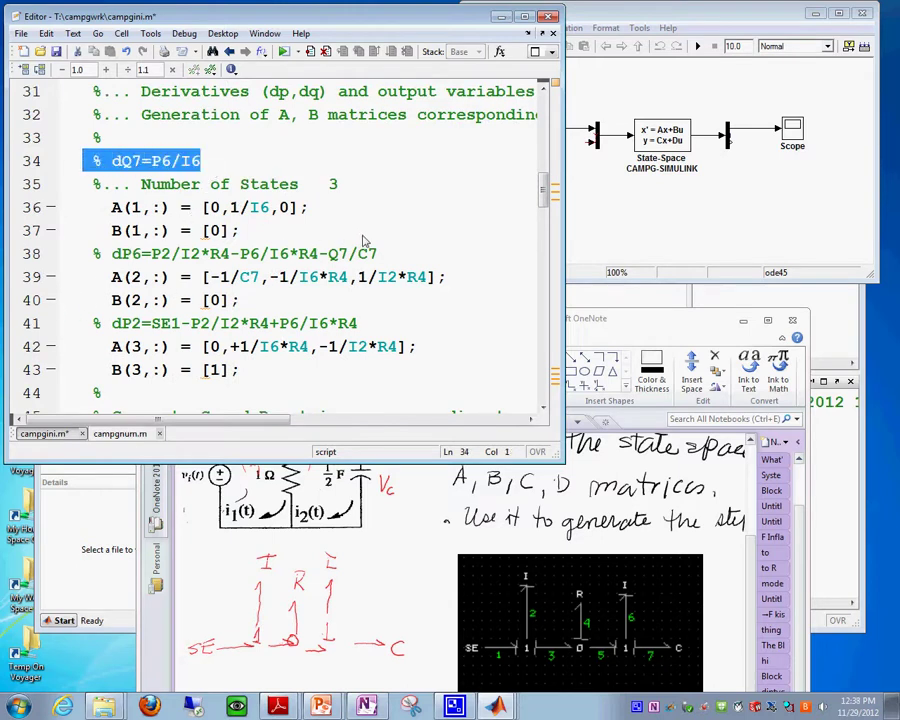
pyautogui.moveTo(378, 254); pyautogui.dragTo(100, 256)
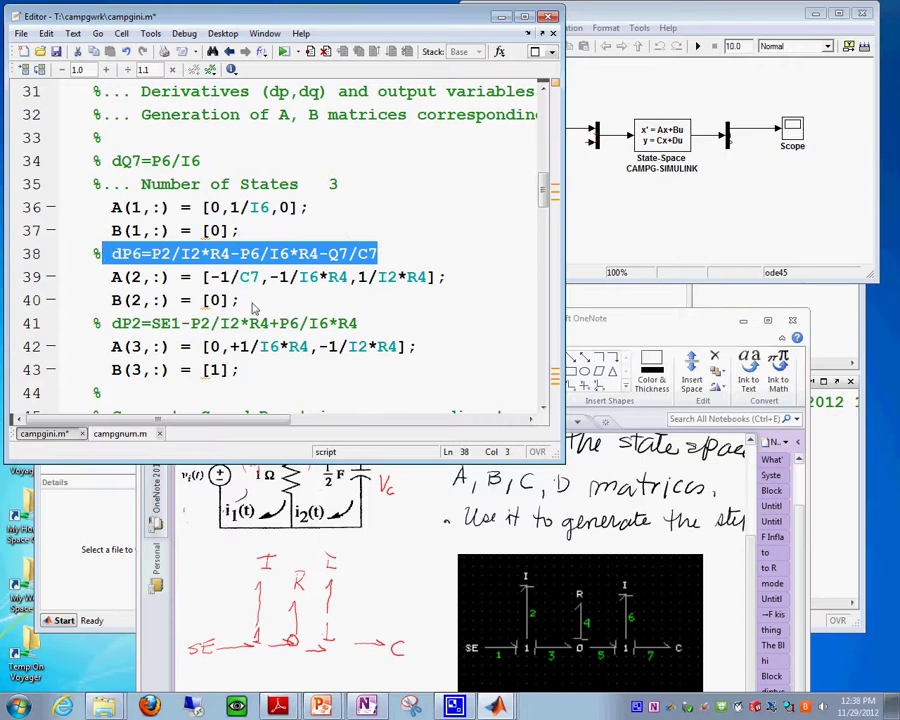
pyautogui.moveTo(377, 326); pyautogui.dragTo(87, 333)
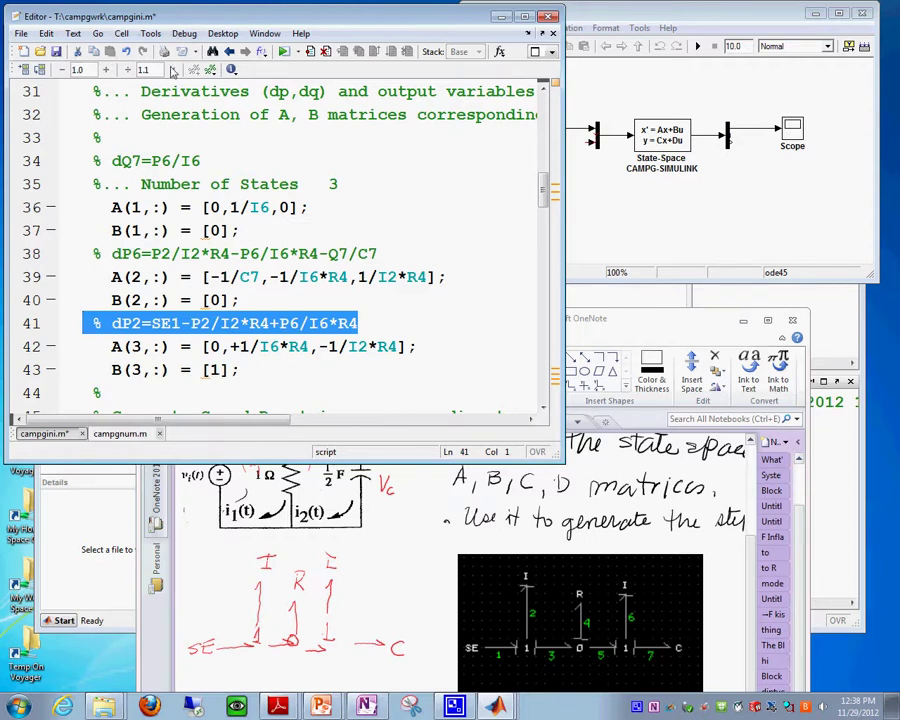
# Open Find & Replace, move it off the equations, and run an initial search.
pyautogui.click(211, 52)
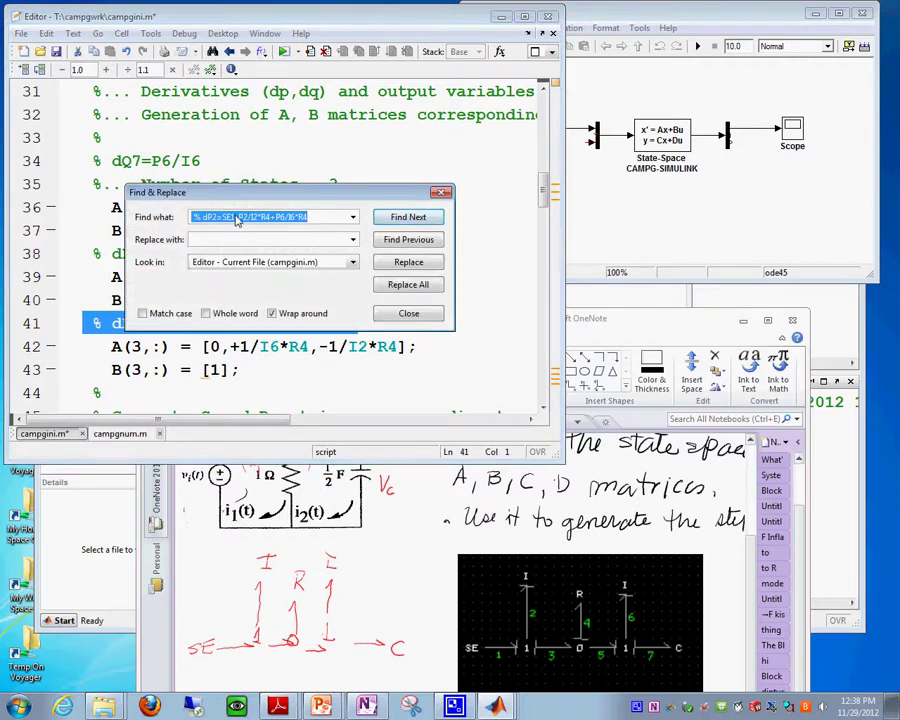
pyautogui.moveTo(253, 201); pyautogui.dragTo(243, 460)
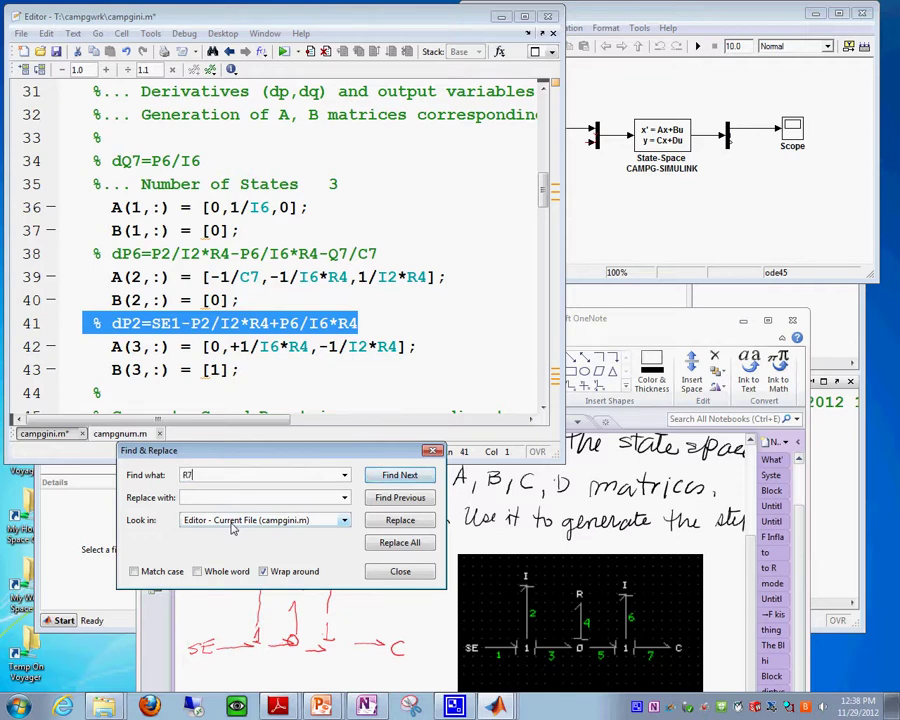
pyautogui.press('Return')
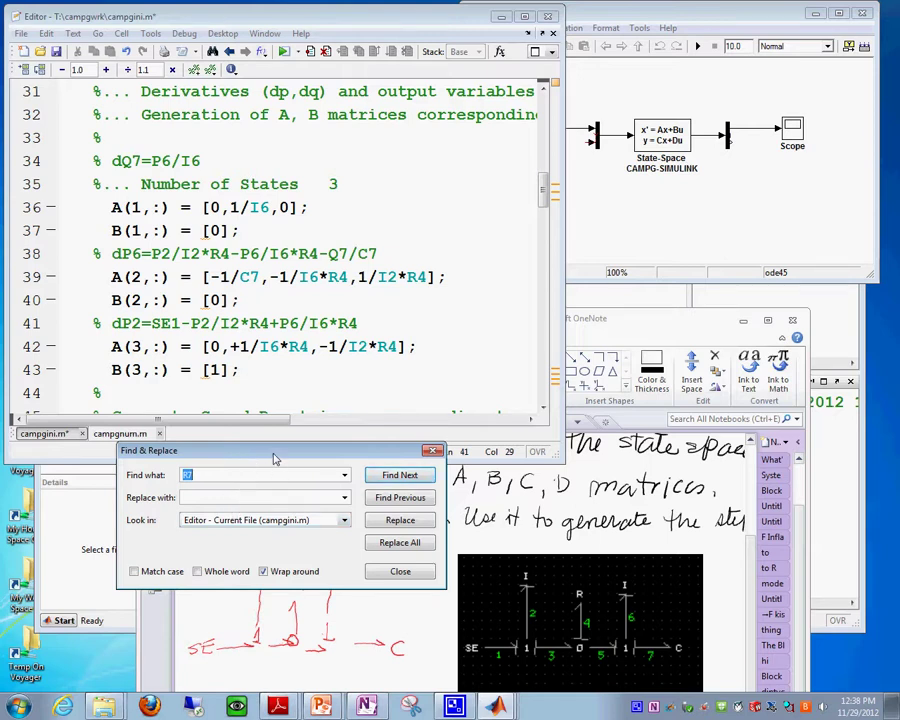
pyautogui.moveTo(272, 458); pyautogui.dragTo(277, 489)
pyautogui.click(368, 376)
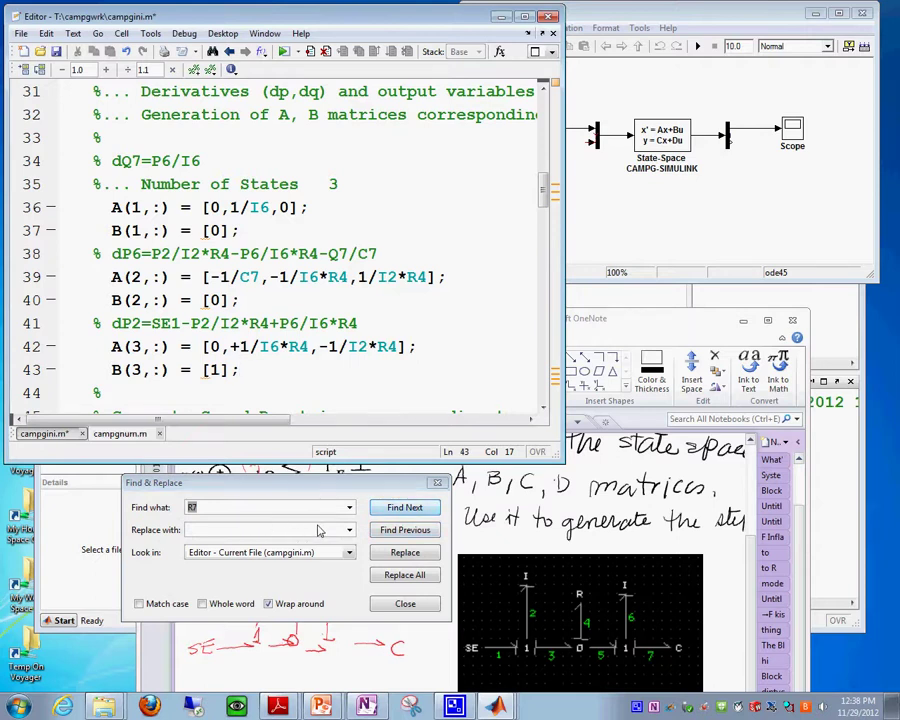
# Search for E7 to reach the commented e7=Q7/C7 output definition.
pyautogui.click(195, 507)
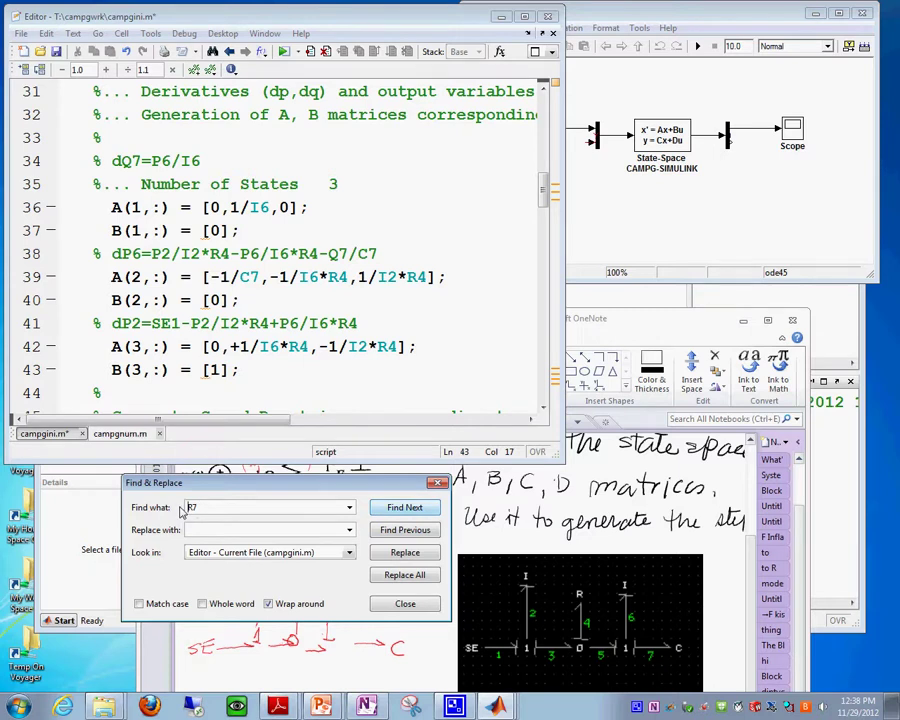
pyautogui.press('BackSpace')
pyautogui.write('8')
pyautogui.doubleClick(193, 507)
pyautogui.write('E7')
pyautogui.press('Return')
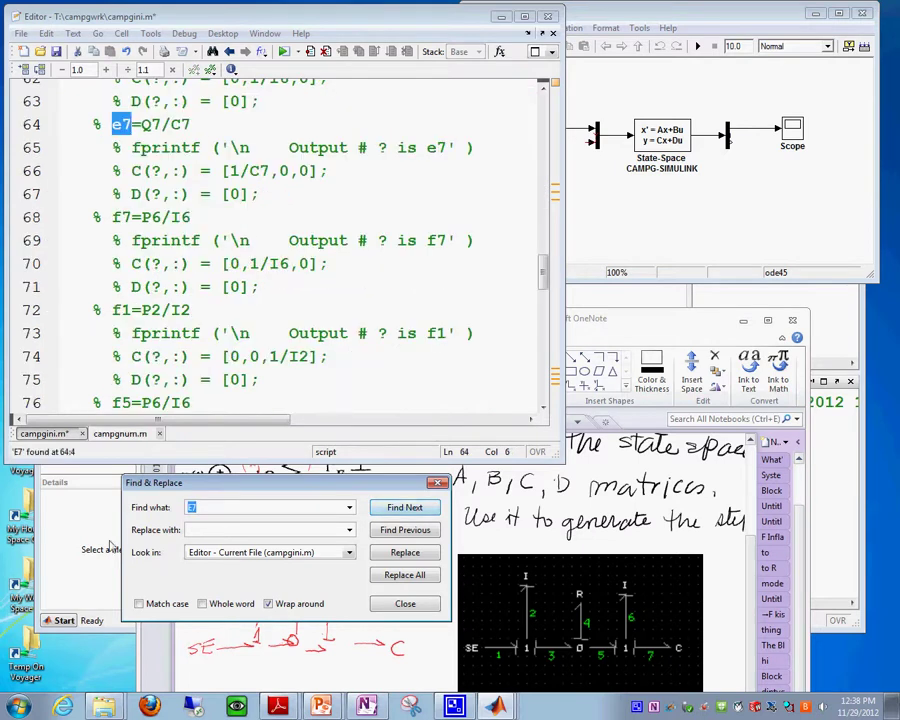
pyautogui.click(113, 150)
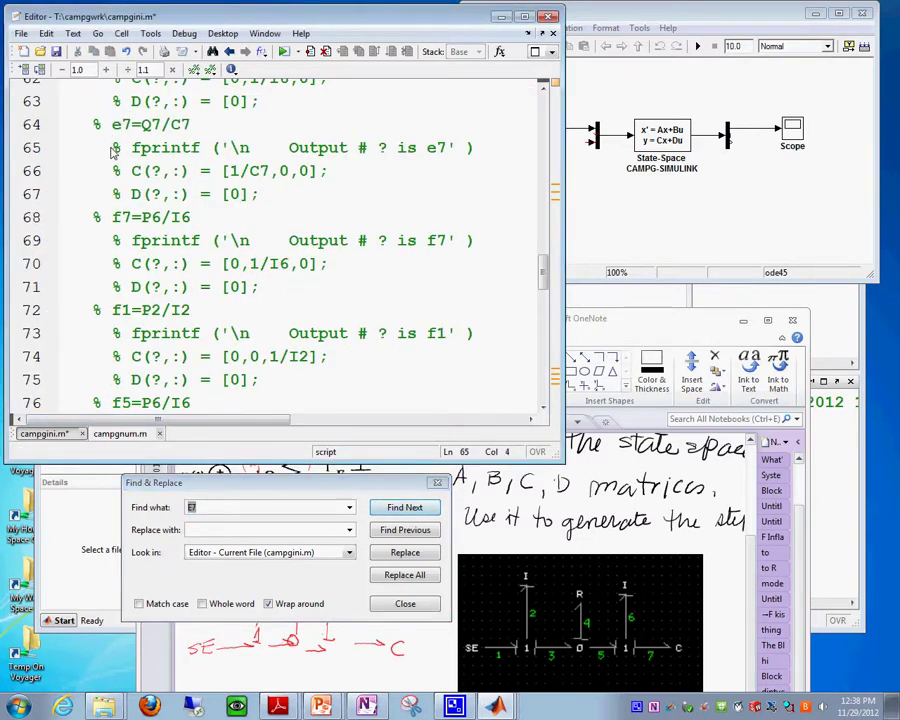
# Uncomment the e7 output lines in campgini.m: the fprintf, C row and D row.
pyautogui.press('Delete')
pyautogui.press('Delete')
pyautogui.press('Down')
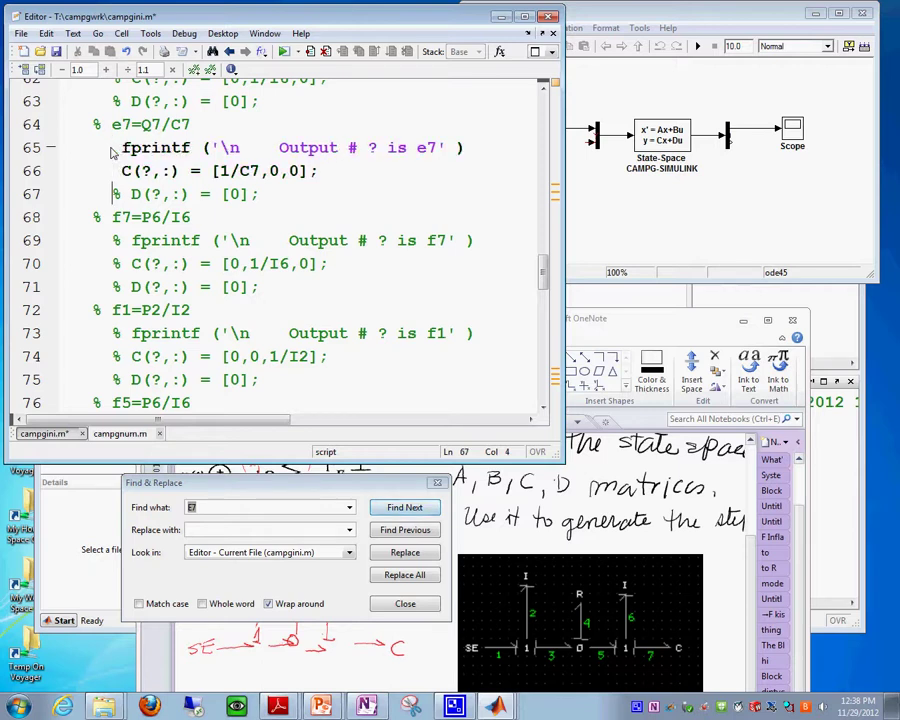
pyautogui.press('Delete')
# Replace the ? placeholders with 1, making 'Output # 1 is e7' with C(1,:) and D(1,:).
pyautogui.hotkey('ctrl', 'Right')
pyautogui.hotkey('ctrl', 'Right')
pyautogui.hotkey('ctrl', 'Right')
pyautogui.hotkey('ctrl', 'Right')
pyautogui.hotkey('ctrl', 'Right')
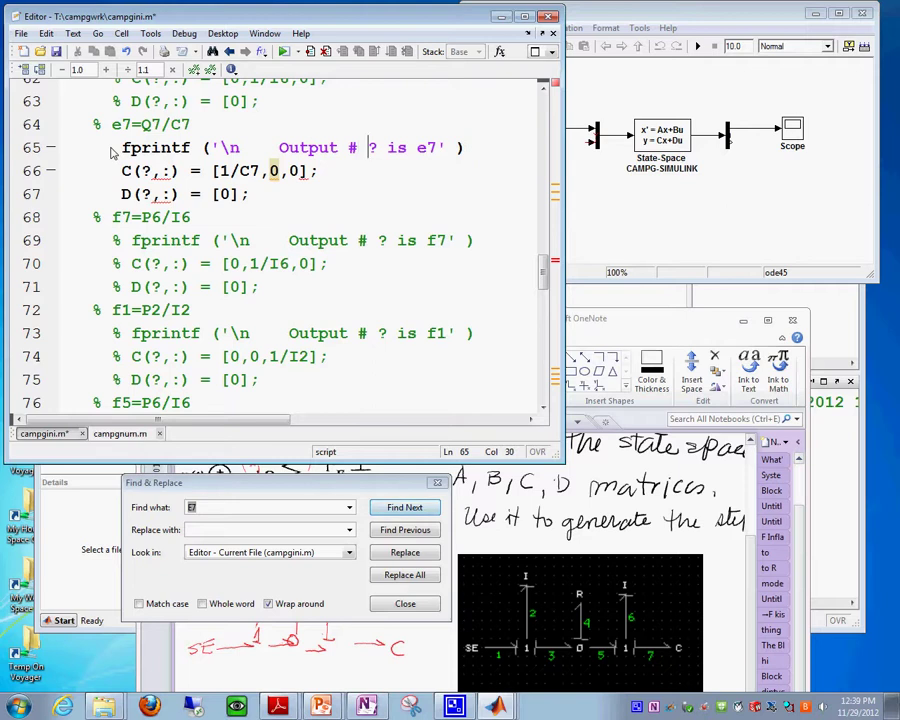
pyautogui.write('1')
pyautogui.press('Down')
pyautogui.press('Left')
pyautogui.press('Left')
pyautogui.press('Left')
pyautogui.press('Left')
pyautogui.press('Left')
pyautogui.press('Left')
pyautogui.press('Left')
pyautogui.press('Left')
pyautogui.press('Left')
pyautogui.press('Left')
pyautogui.press('Left')
pyautogui.press('Left')
pyautogui.press('Left')
pyautogui.press('Left')
pyautogui.press('Left')
pyautogui.press('Left')
pyautogui.press('Left')
pyautogui.press('Left')
pyautogui.press('Left')
pyautogui.press('Left')
pyautogui.press('Right')
pyautogui.press('Right')
pyautogui.press('Delete')
pyautogui.write('1')
pyautogui.press('Down')
pyautogui.press('BackSpace')
pyautogui.write('1')
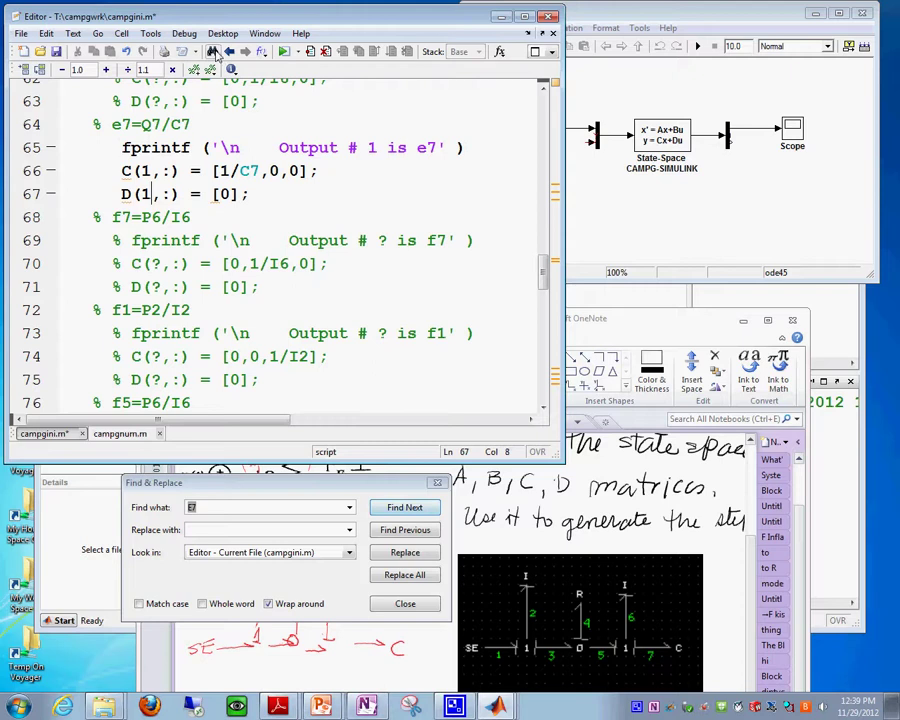
pyautogui.hotkey('ctrl', 'f')
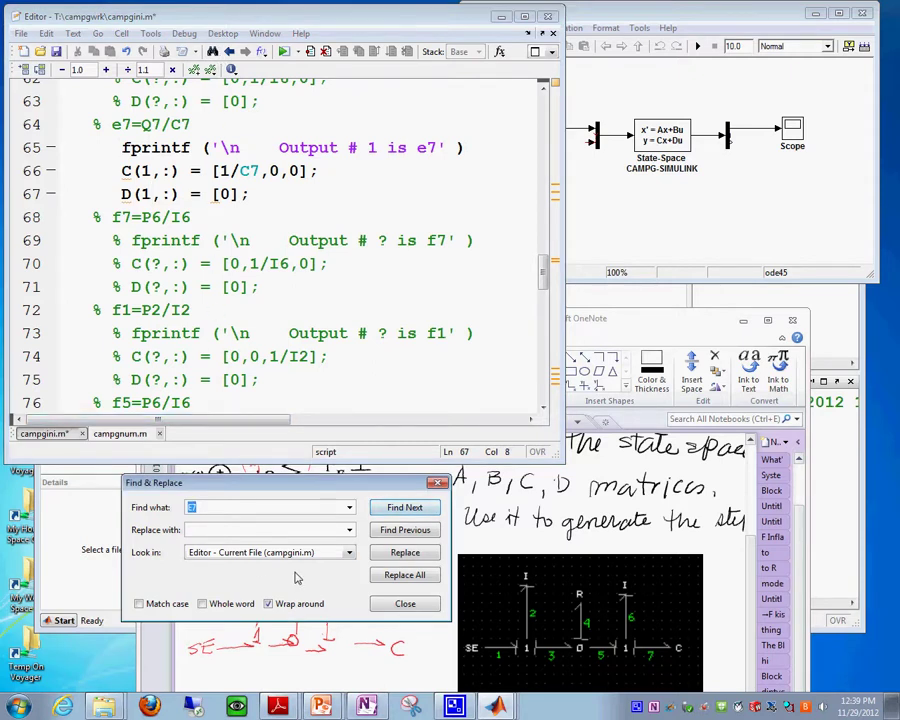
# Find the F2 output definition and uncomment its fprintf, C row and D row lines.
pyautogui.write('F2')
pyautogui.press('Return')
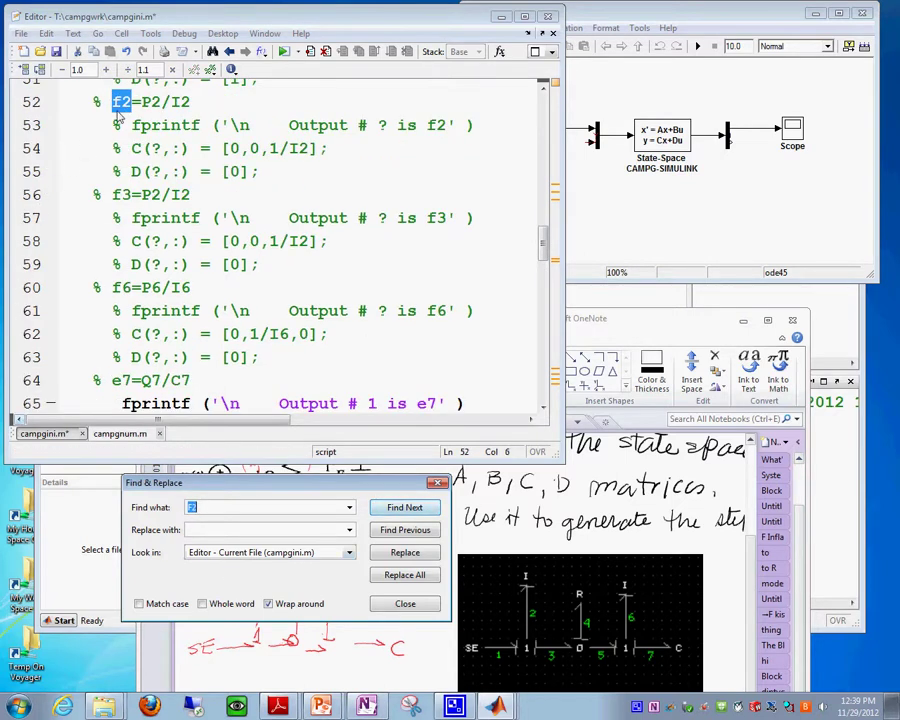
pyautogui.click(114, 124)
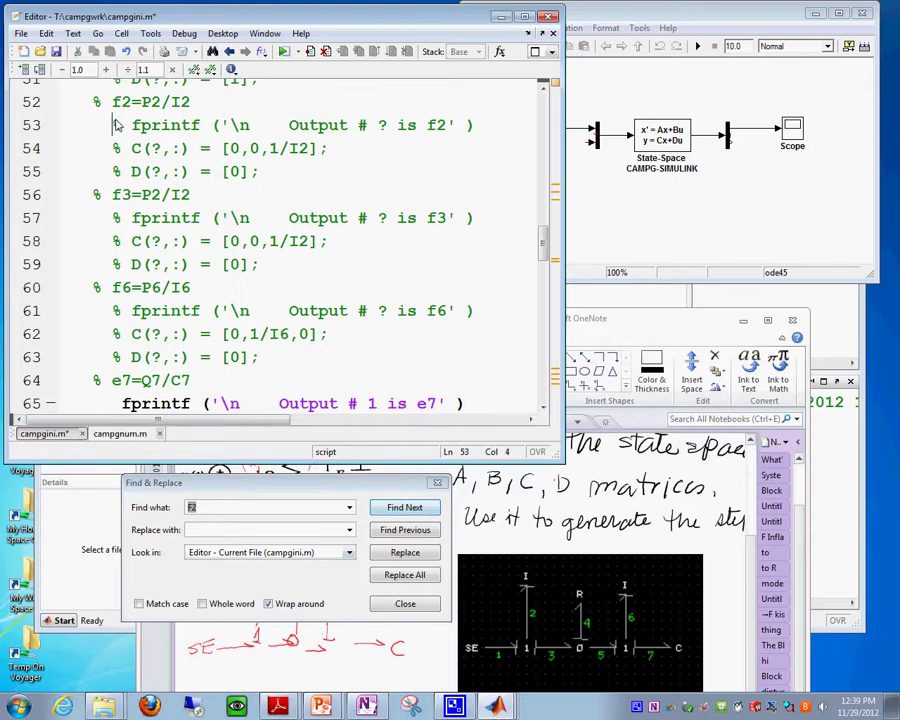
pyautogui.press('Delete')
pyautogui.press('Down')
pyautogui.press('Delete')
pyautogui.press('Down')
pyautogui.press('Delete')
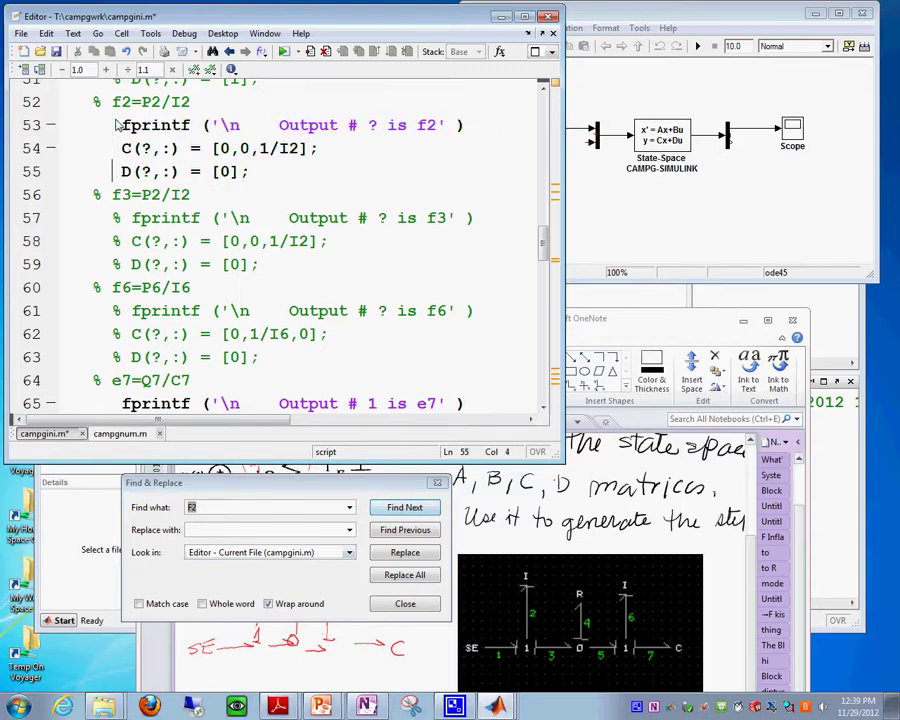
# Replace the ? placeholders with 2, making 'Output # 2 is f2' with C(2,:) and D(2,:).
pyautogui.press('Up')
pyautogui.press('Up')
pyautogui.press('Right')
pyautogui.press('Right')
pyautogui.press('Right')
pyautogui.press('Right')
pyautogui.press('Right')
pyautogui.press('Right')
pyautogui.press('Right')
pyautogui.press('Right')
pyautogui.press('Right')
pyautogui.press('Right')
pyautogui.press('Right')
pyautogui.press('Right')
pyautogui.press('Right')
pyautogui.press('Right')
pyautogui.press('Right')
pyautogui.press('Right')
pyautogui.press('Right')
pyautogui.press('Right')
pyautogui.press('Right')
pyautogui.press('Right')
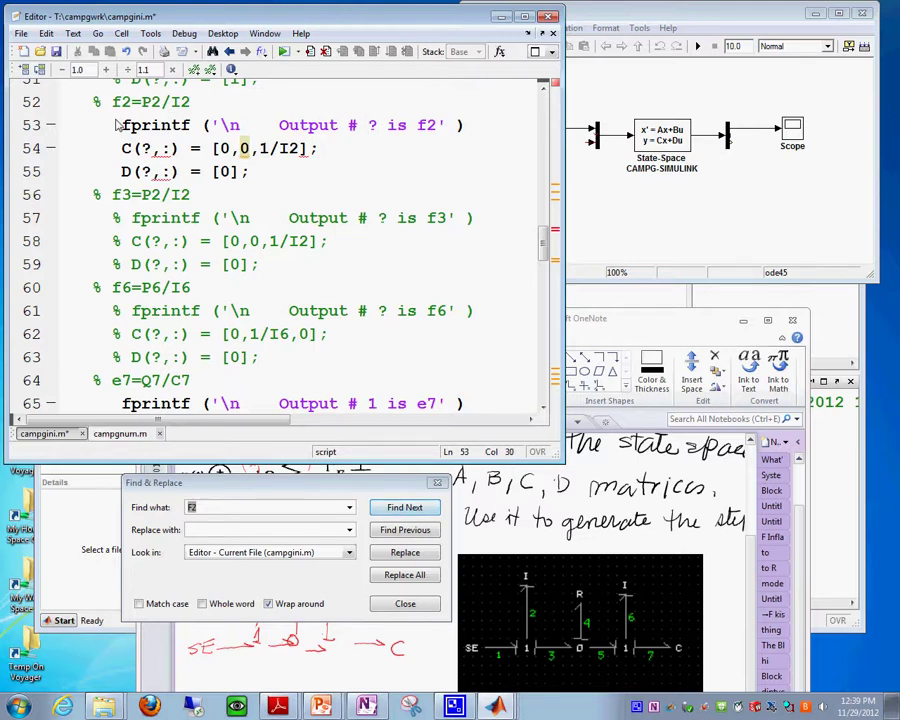
pyautogui.write('2')
pyautogui.press('Delete')
pyautogui.press('Down')
pyautogui.press('Left')
pyautogui.press('Left')
pyautogui.press('Left')
pyautogui.press('Left')
pyautogui.press('Left')
pyautogui.press('Left')
pyautogui.press('Left')
pyautogui.press('Left')
pyautogui.press('Left')
pyautogui.press('Left')
pyautogui.press('Left')
pyautogui.press('Left')
pyautogui.press('Left')
pyautogui.press('Left')
pyautogui.press('Left')
pyautogui.press('Left')
pyautogui.press('Left')
pyautogui.write('2')
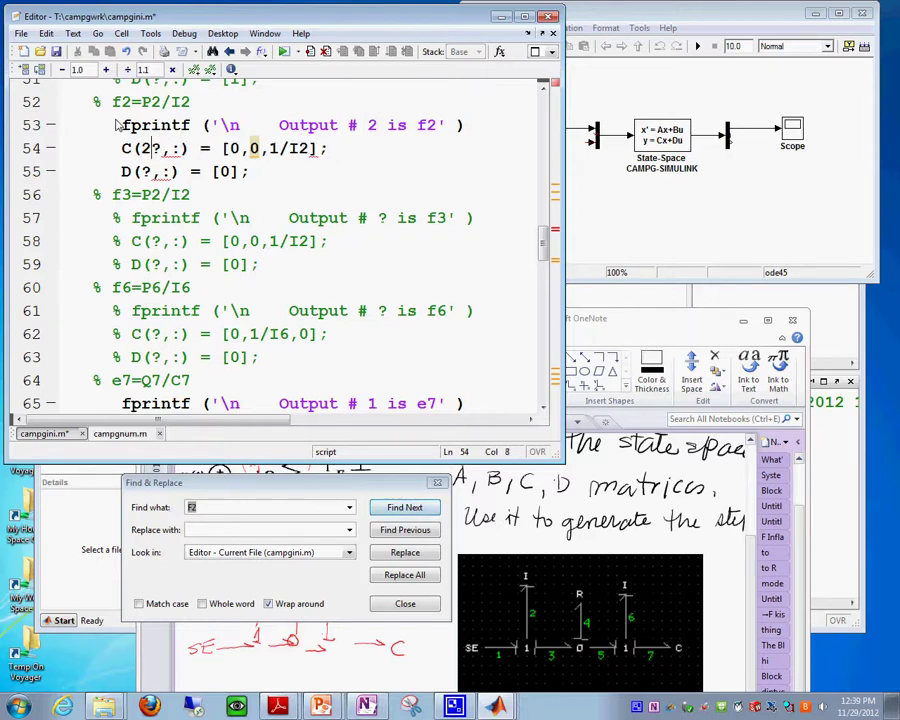
pyautogui.press('Delete')
pyautogui.press('Down')
pyautogui.write('2')
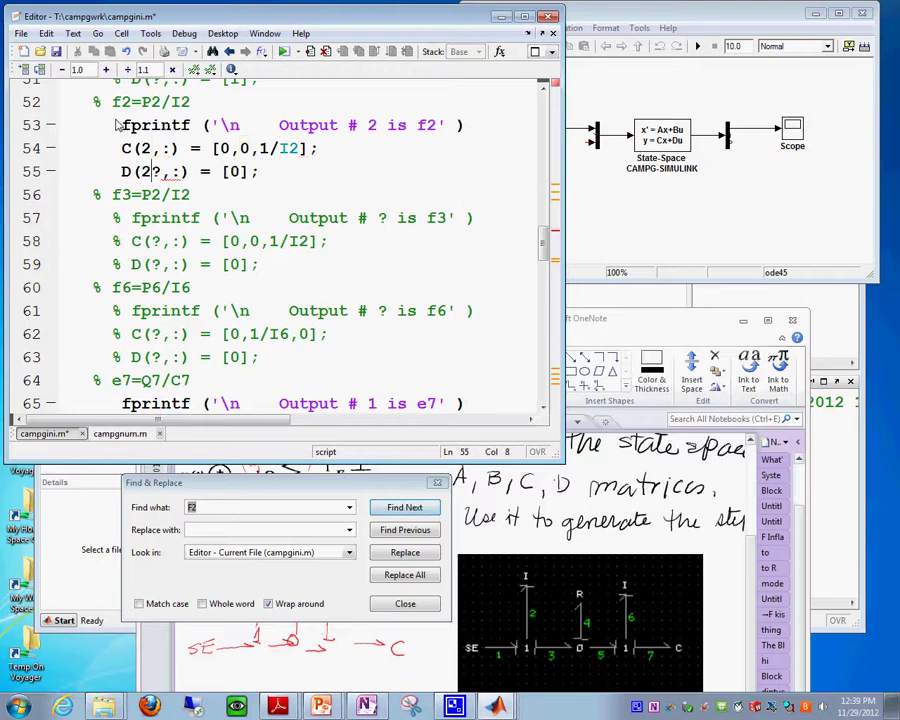